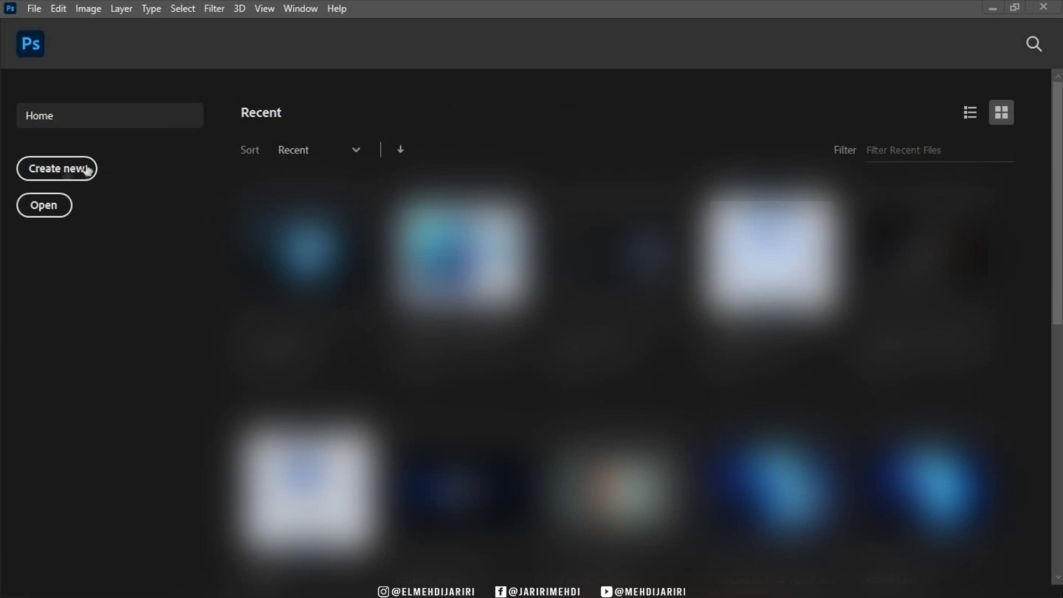
Create a 2500×2000 px document and draw a 1556-px dark blue square, Rectangle 1.
{"action": "left_click", "coordinate": [66, 172]}
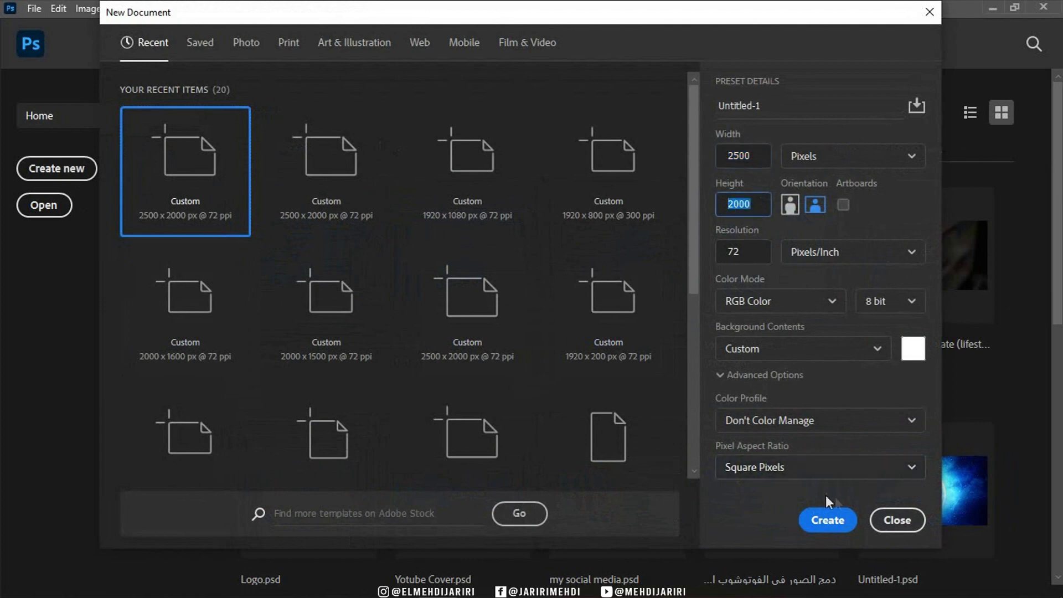
{"action": "left_click", "coordinate": [817, 524]}
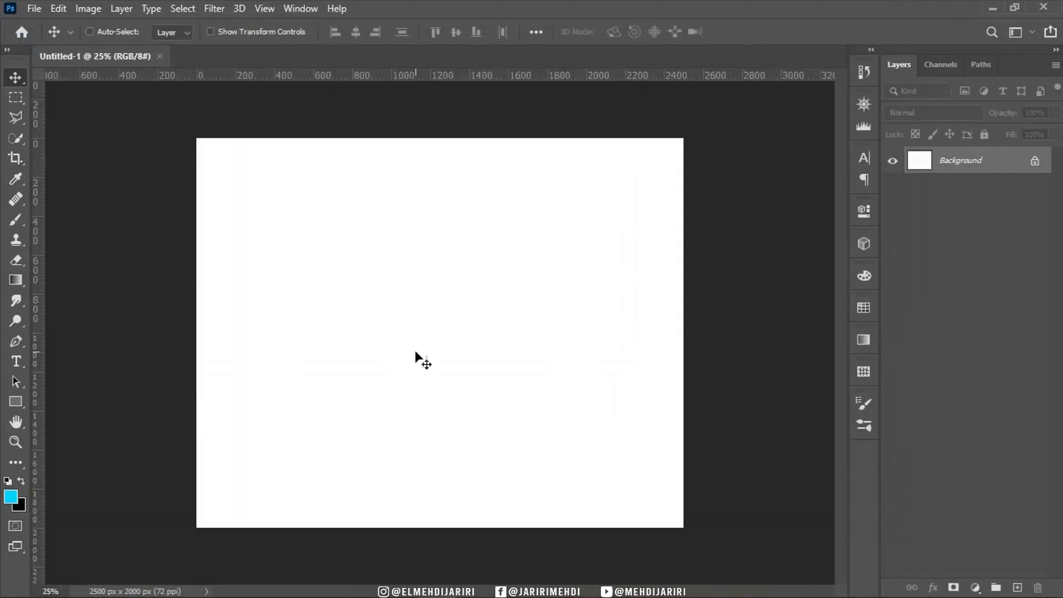
{"action": "left_click", "coordinate": [14, 402]}
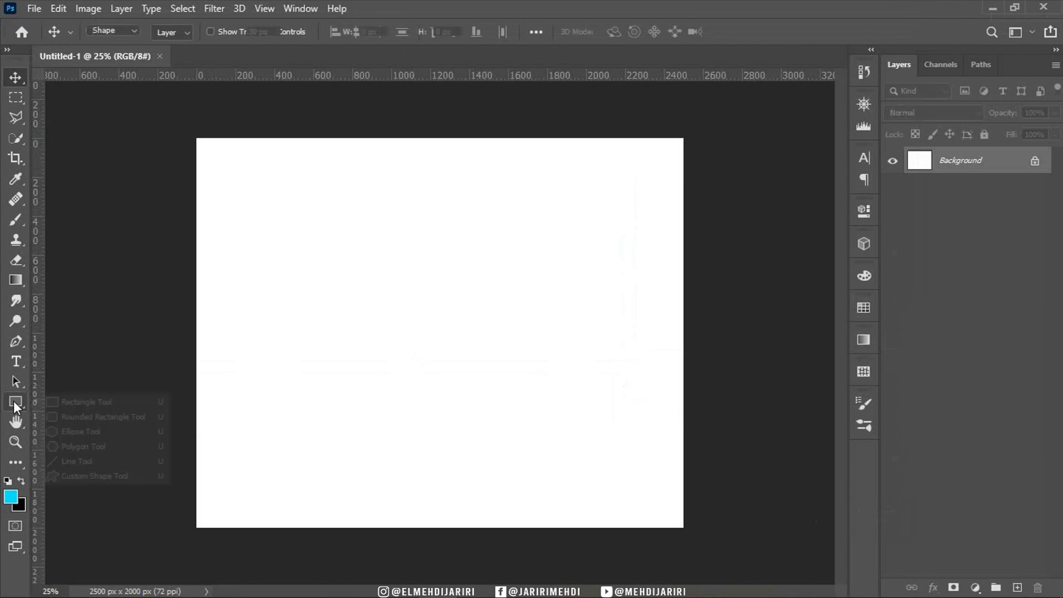
{"action": "left_click", "coordinate": [95, 405]}
{"action": "left_click", "coordinate": [175, 31]}
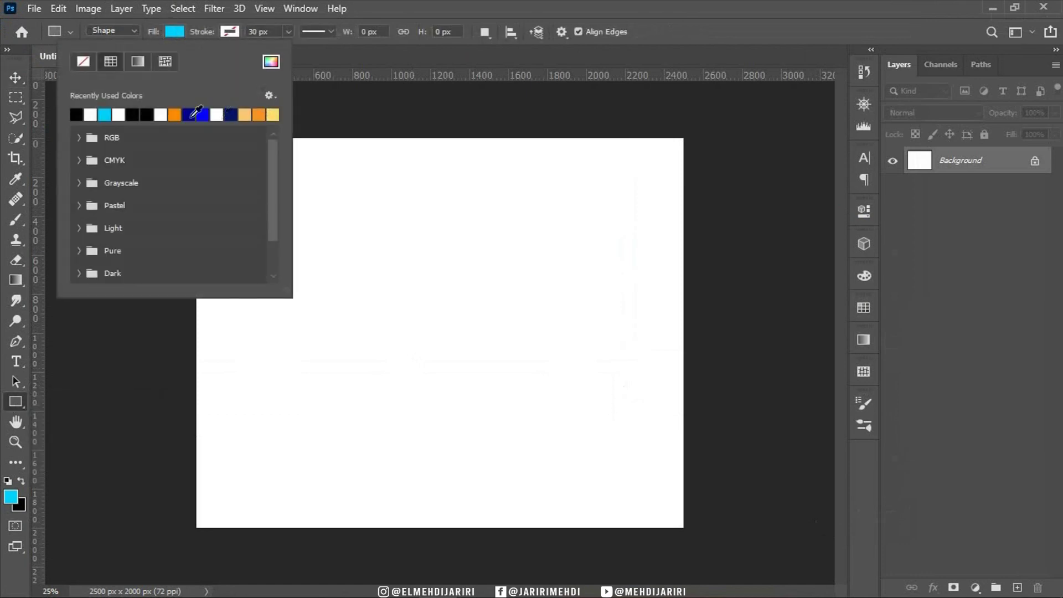
{"action": "double_click", "coordinate": [191, 113]}
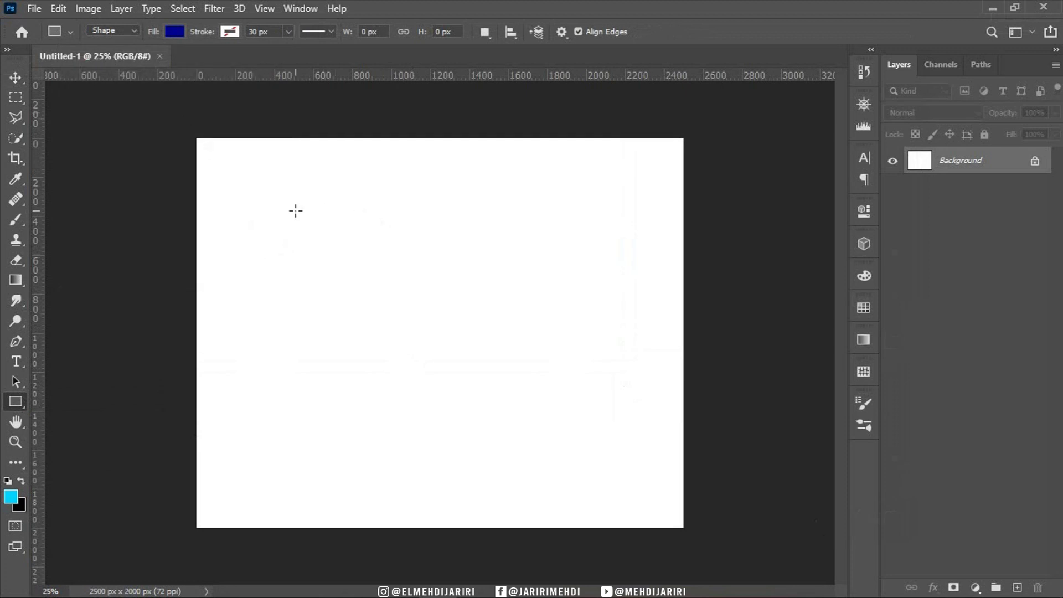
{"action": "mouse_move", "coordinate": [291, 210]}
{"action": "left_mouse_down"}
{"action": "mouse_move", "coordinate": [375, 273]}
{"action": "mouse_move", "coordinate": [475, 379]}
{"action": "mouse_move", "coordinate": [559, 432]}
{"action": "mouse_move", "coordinate": [572, 439]}
{"action": "mouse_move", "coordinate": [531, 372]}
{"action": "mouse_move", "coordinate": [825, 512]}
{"action": "left_mouse_up"}
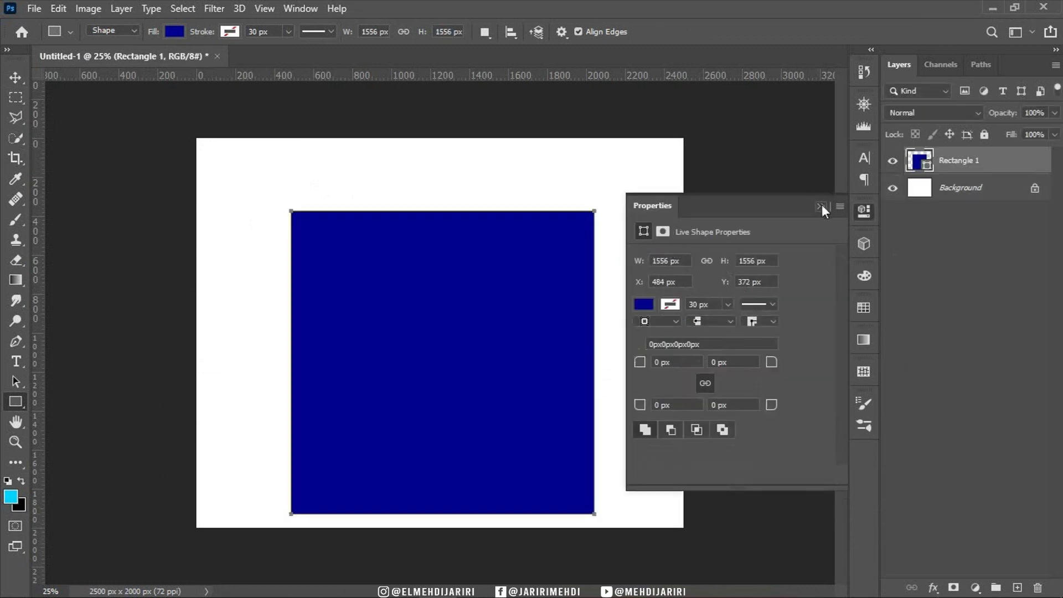
{"action": "left_click", "coordinate": [821, 207]}
Centre the square on the canvas with Smart Guides turned on.
{"action": "key", "text": "v"}
{"action": "mouse_move", "coordinate": [452, 387]}
{"action": "left_mouse_down"}
{"action": "mouse_move", "coordinate": [453, 357]}
{"action": "mouse_move", "coordinate": [467, 361]}
{"action": "mouse_move", "coordinate": [450, 360]}
{"action": "left_mouse_up"}
{"action": "mouse_move", "coordinate": [461, 313]}
{"action": "left_mouse_down"}
{"action": "mouse_move", "coordinate": [487, 311]}
{"action": "mouse_move", "coordinate": [463, 306]}
{"action": "left_mouse_up"}
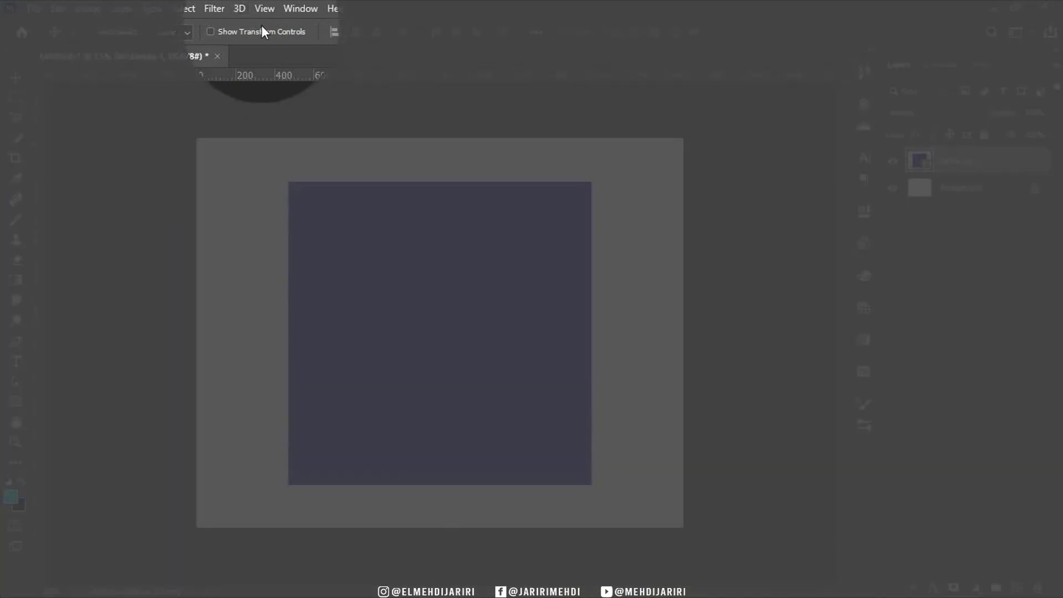
{"action": "left_click", "coordinate": [264, 8]}
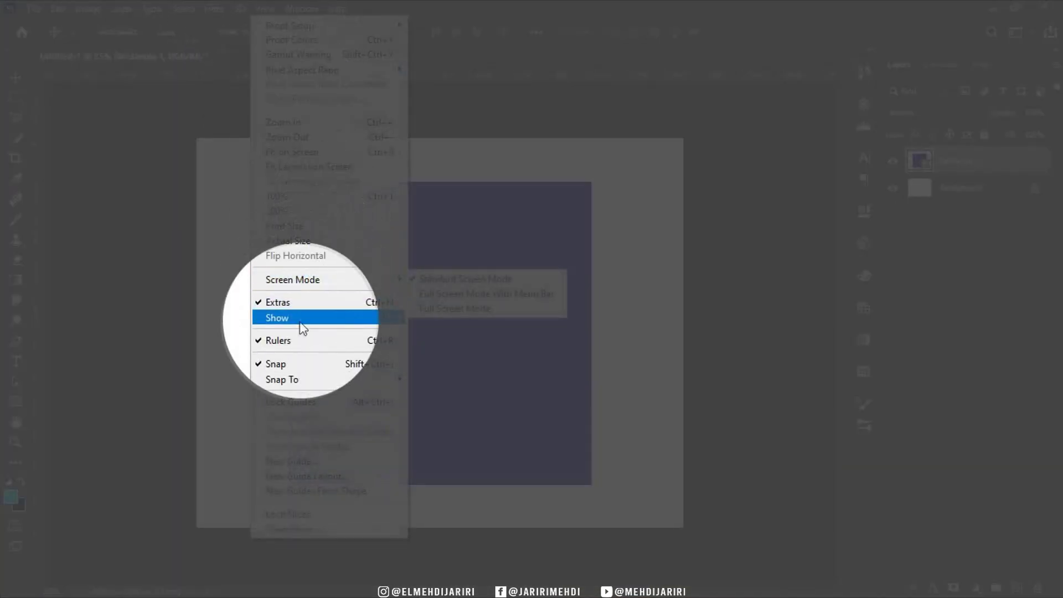
{"action": "mouse_move", "coordinate": [328, 317]}
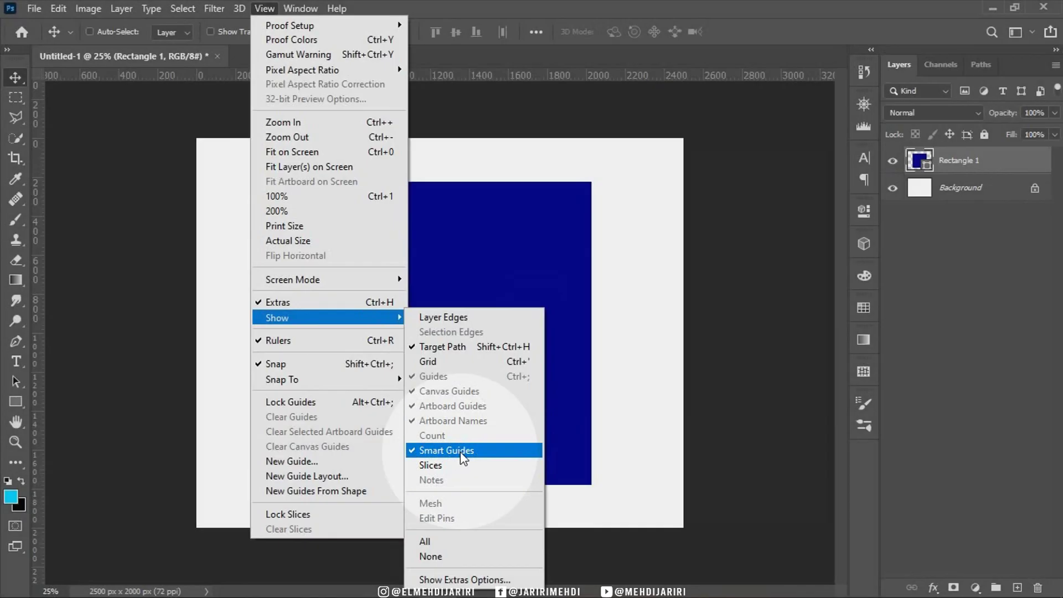
{"action": "left_click", "coordinate": [460, 450]}
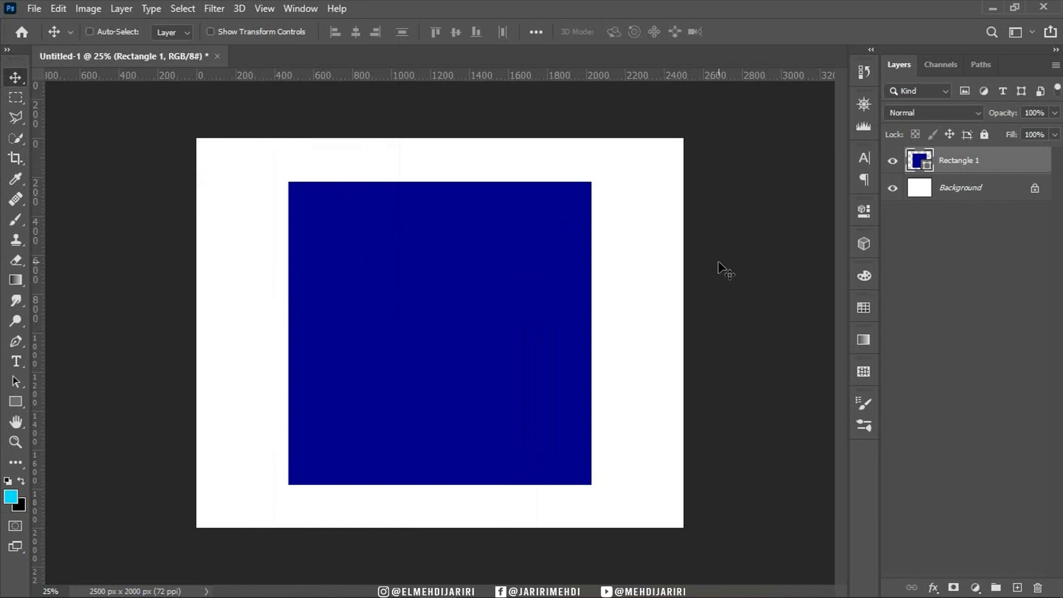
Rotate the square 45° into a diamond.
{"action": "key", "text": "ctrl+t"}
{"action": "key", "text": "ctrl+t"}
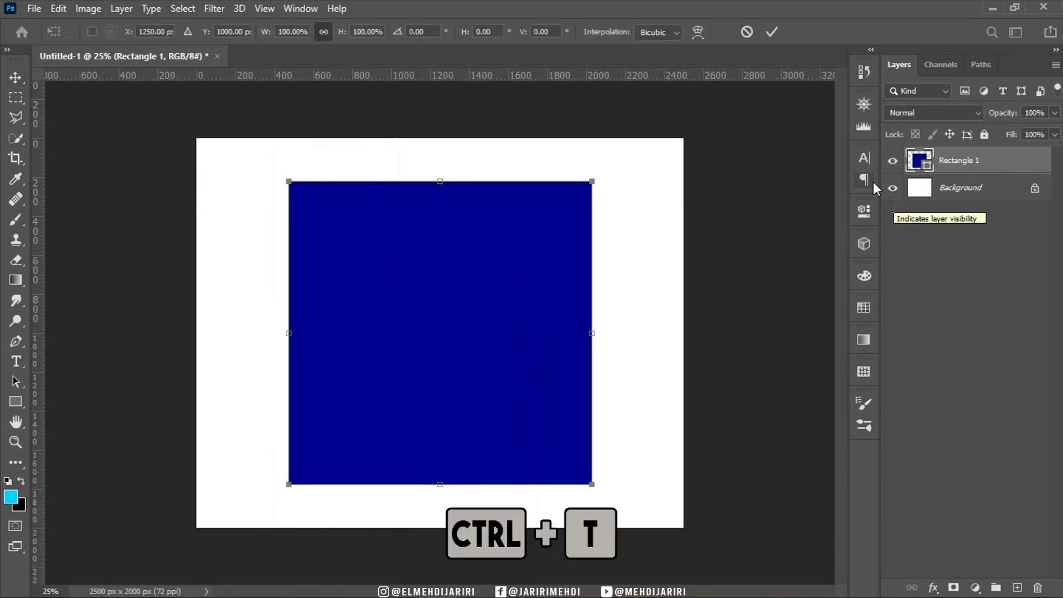
{"action": "left_click", "coordinate": [427, 31]}
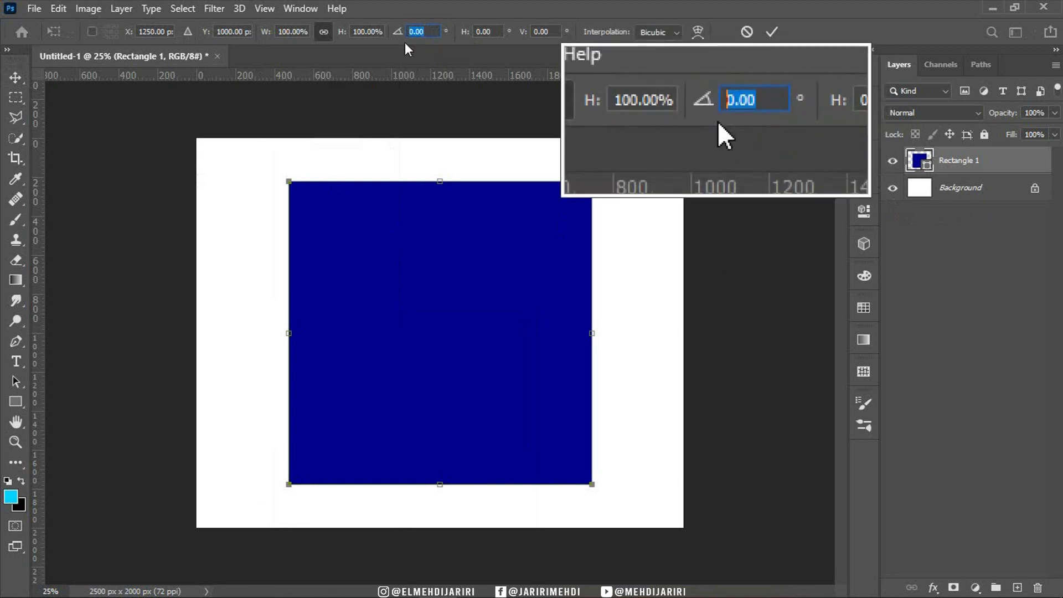
{"action": "type", "text": "45"}
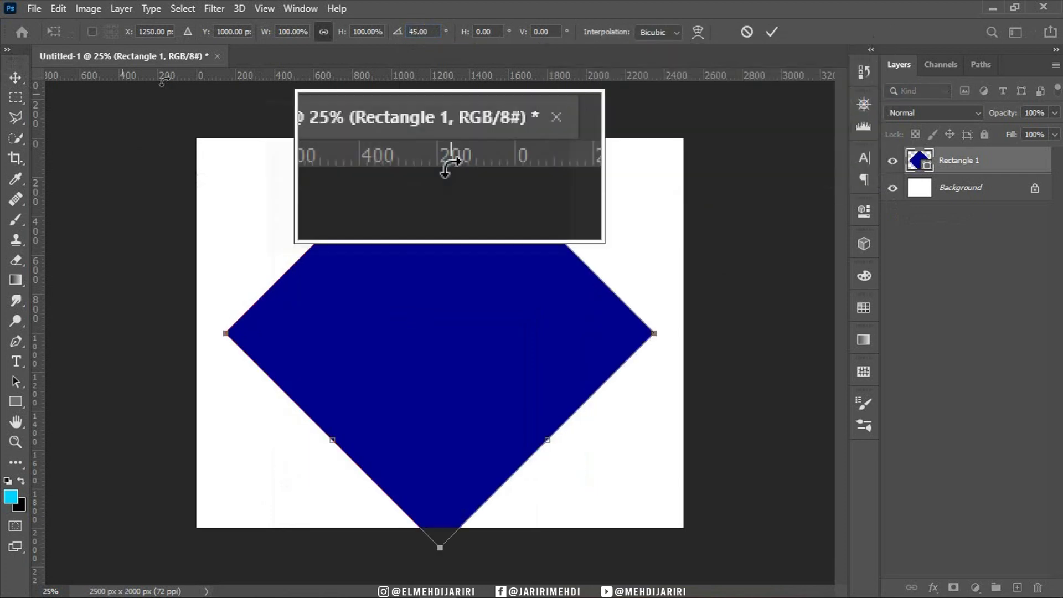
{"action": "left_click", "coordinate": [16, 72]}
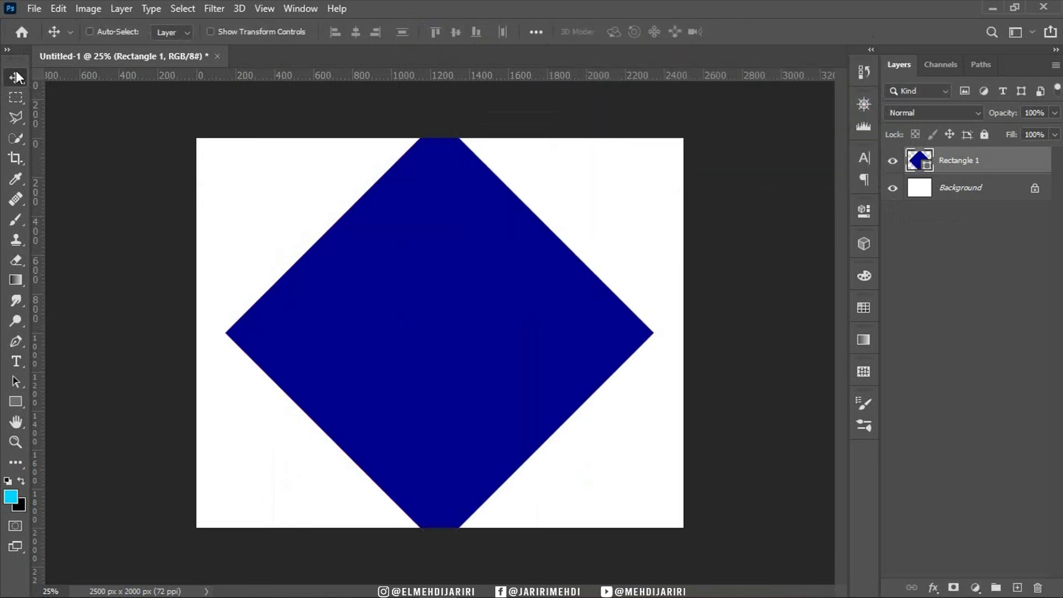
{"action": "key", "text": "ctrl+t"}
Shrink the diamond evenly and place a horizontal guide across its middle.
{"action": "mouse_move", "coordinate": [440, 118]}
{"action": "left_mouse_down"}
{"action": "mouse_move", "coordinate": [438, 172]}
{"action": "mouse_move", "coordinate": [438, 158]}
{"action": "left_mouse_up"}
{"action": "key", "text": "Return"}
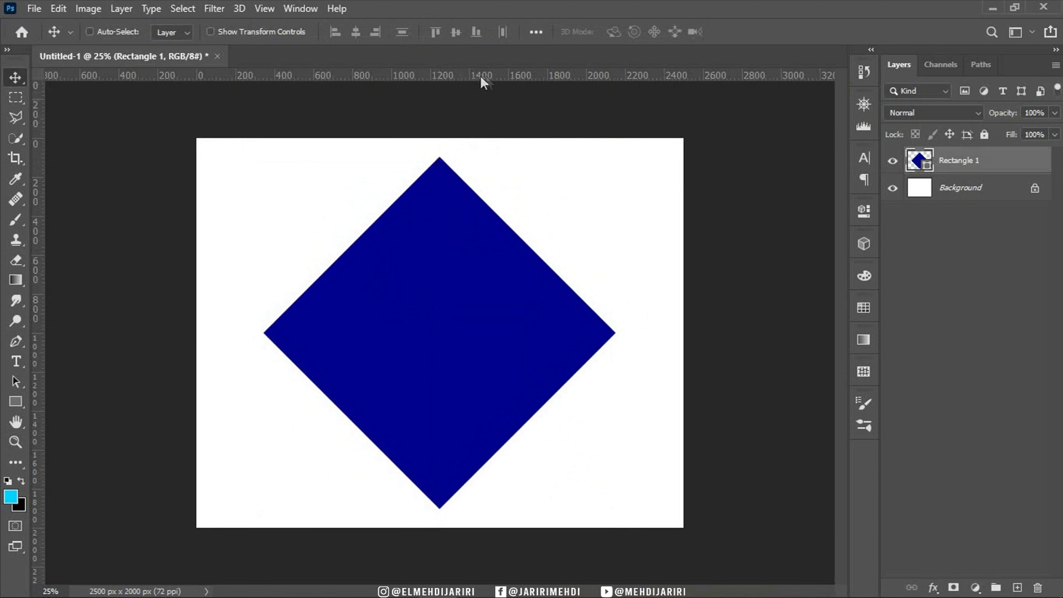
{"action": "left_click_drag", "start_coordinate": [483, 107], "coordinate": [493, 332]}
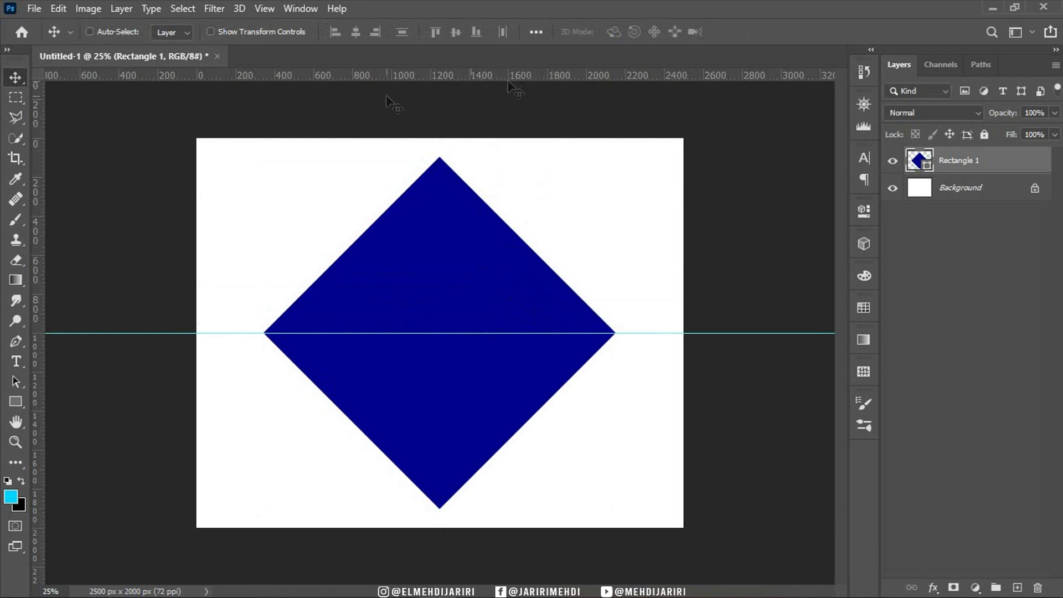
{"action": "key", "text": "ctrl+r"}
Rasterize Rectangle 1 and delete the diamond's top half above the guide.
{"action": "left_click", "coordinate": [18, 98]}
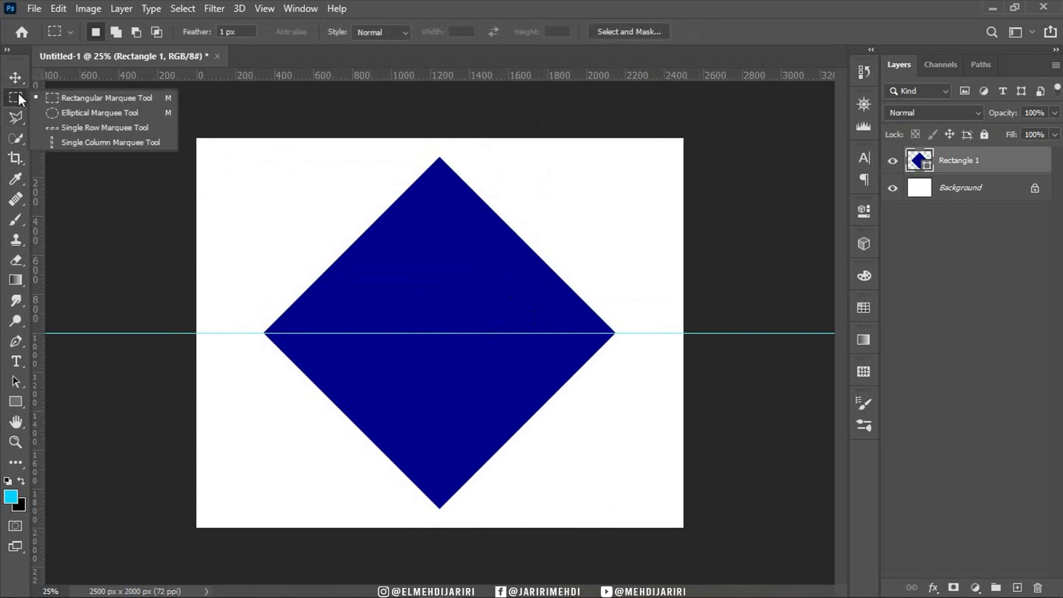
{"action": "left_click", "coordinate": [102, 99]}
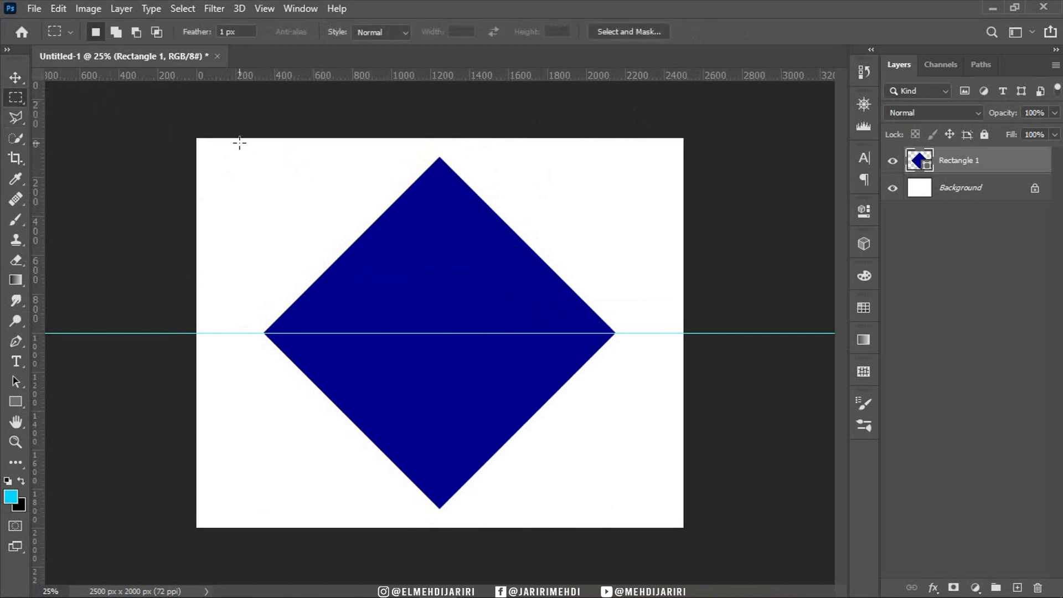
{"action": "left_click_drag", "start_coordinate": [231, 142], "coordinate": [672, 333]}
{"action": "right_click", "coordinate": [1000, 165]}
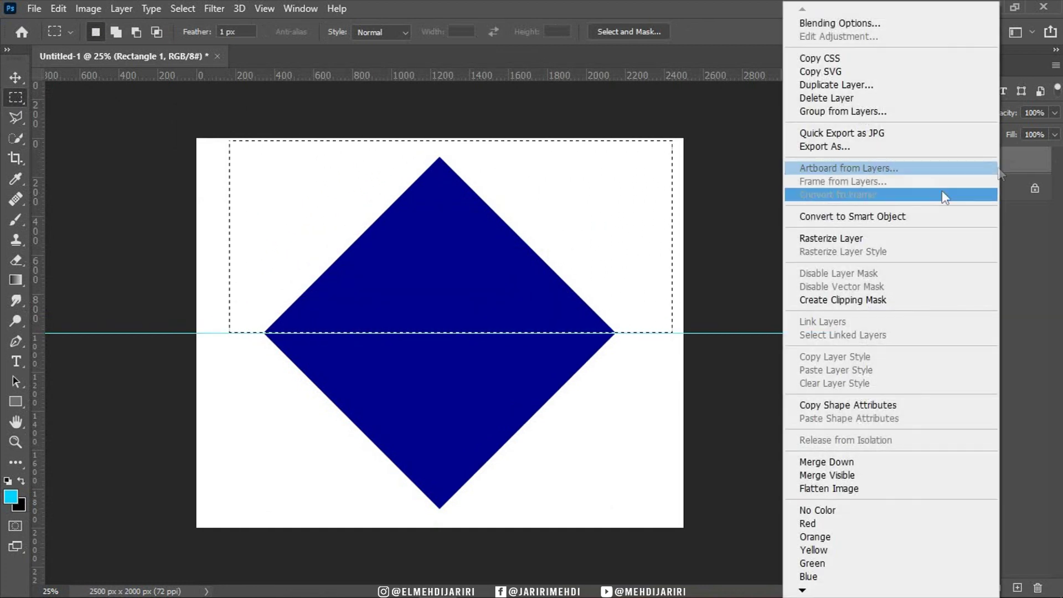
{"action": "left_click", "coordinate": [880, 244]}
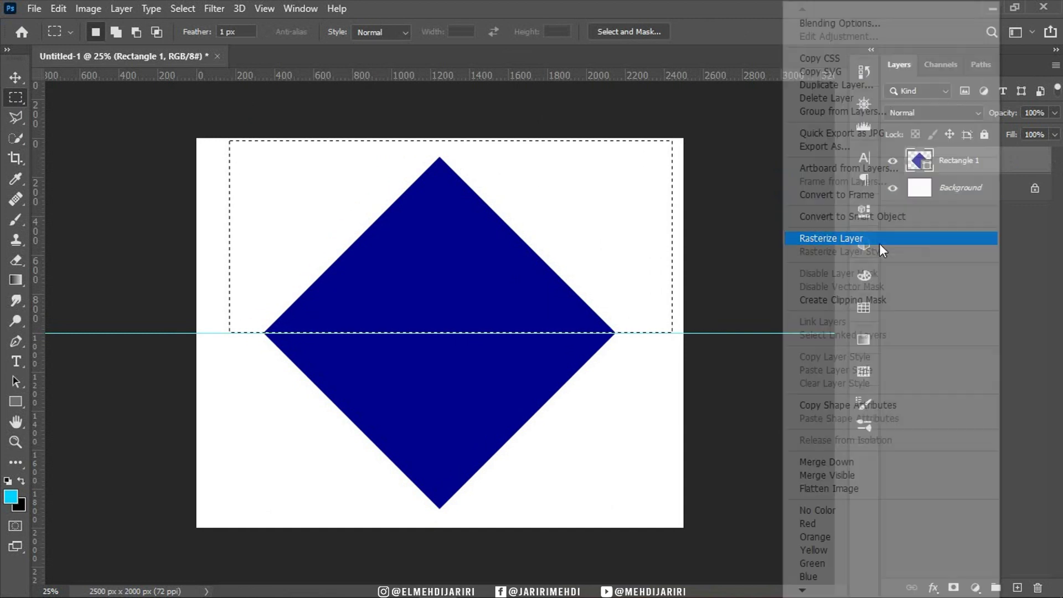
{"action": "key", "text": "Delete"}
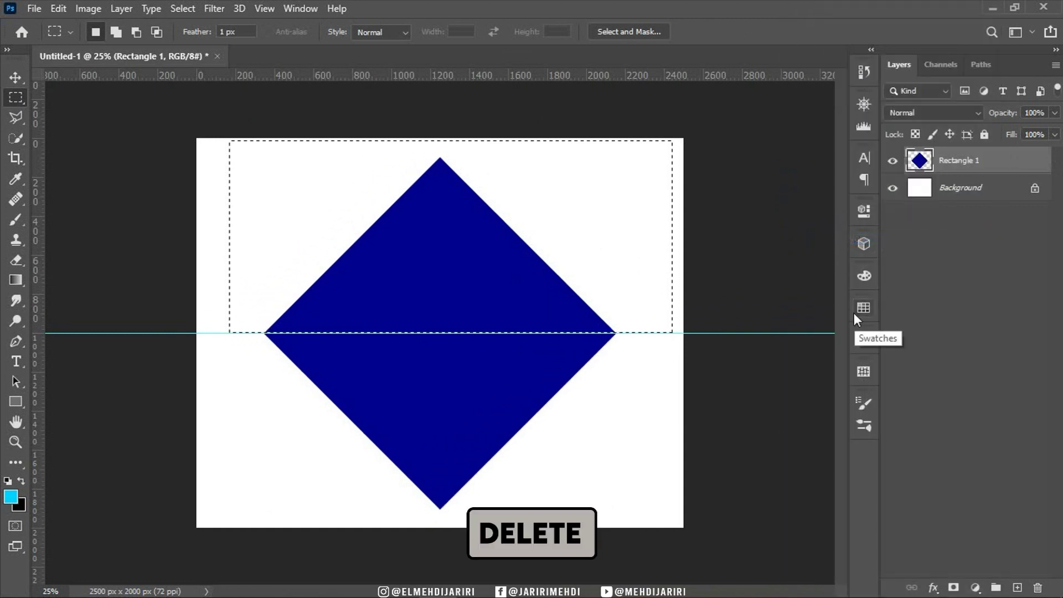
{"action": "key", "text": "ctrl+d"}
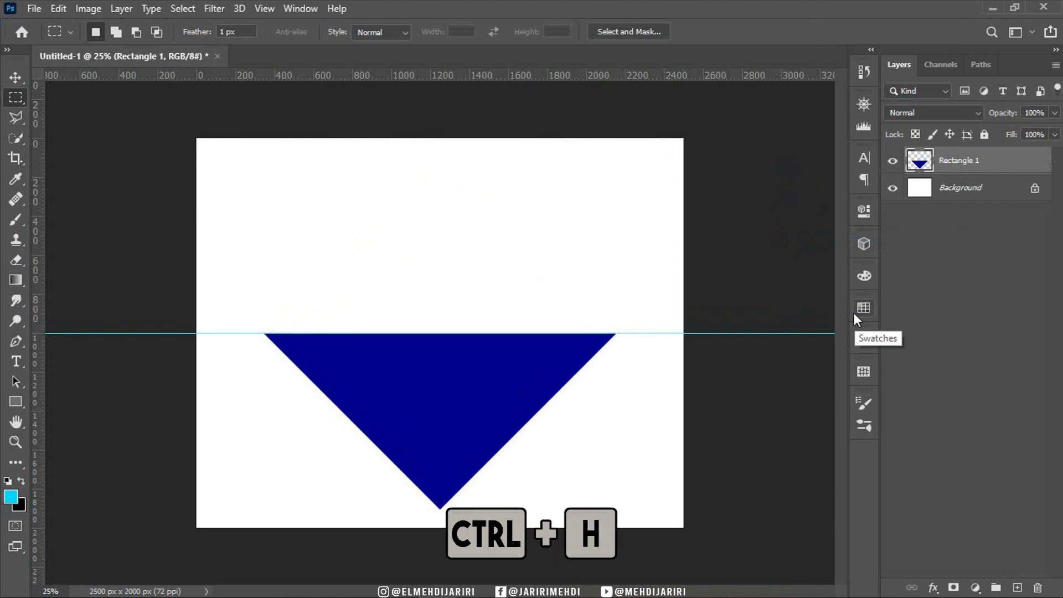
{"action": "key", "text": "ctrl+h"}
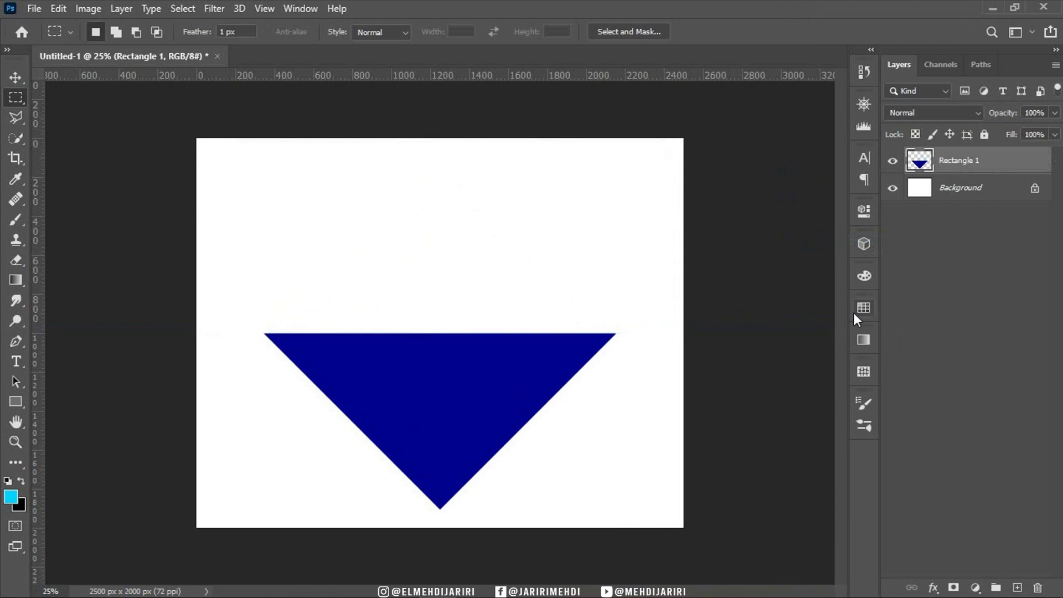
Move the triangle up near centre, narrow it symmetrically, and zoom in.
{"action": "key", "text": "ctrl+t"}
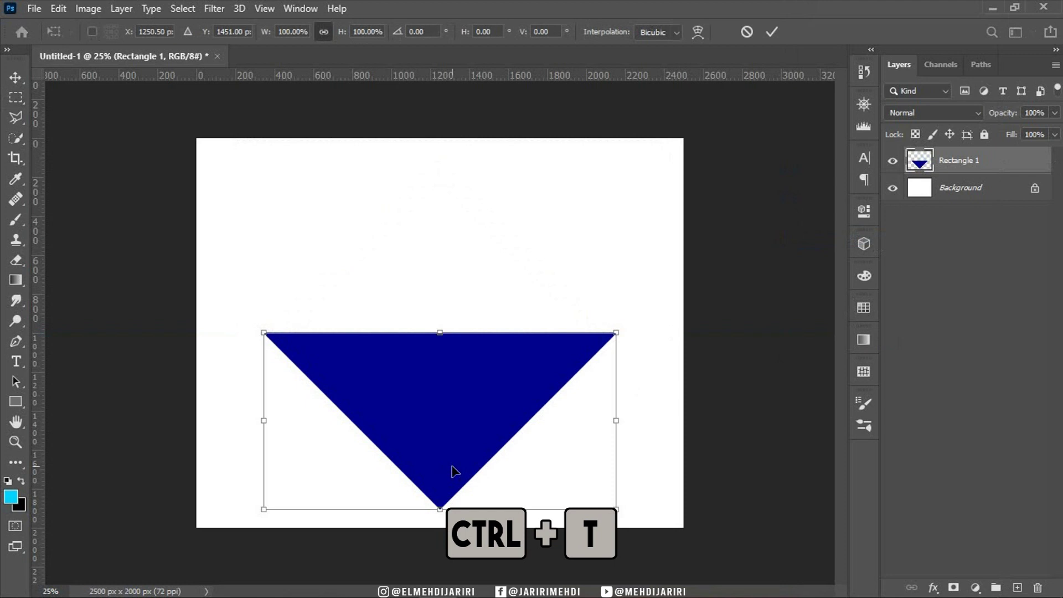
{"action": "left_click_drag", "start_coordinate": [524, 439], "coordinate": [533, 367]}
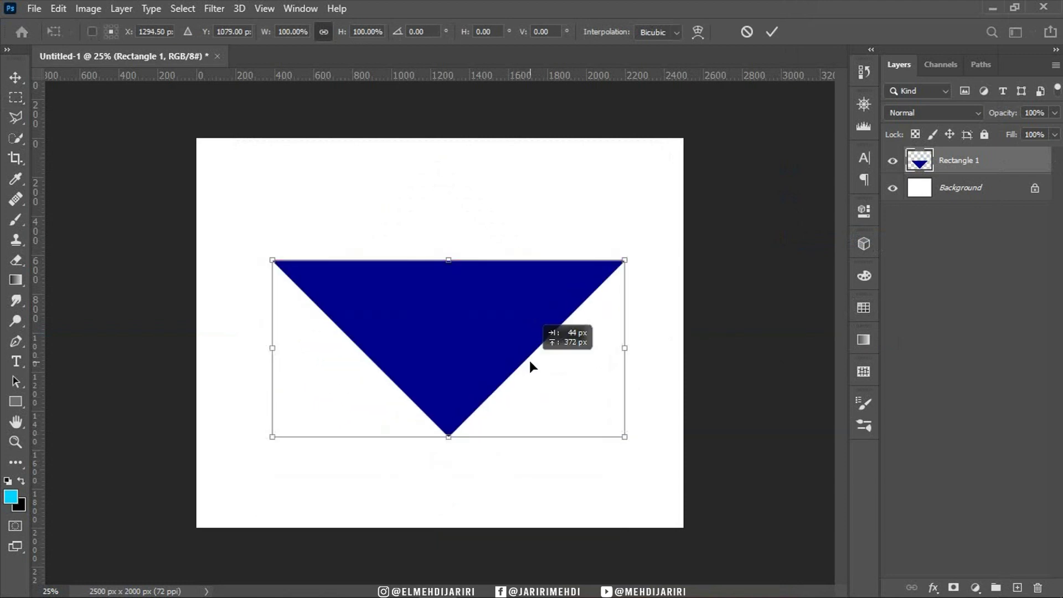
{"action": "key", "text": "shift+alt"}
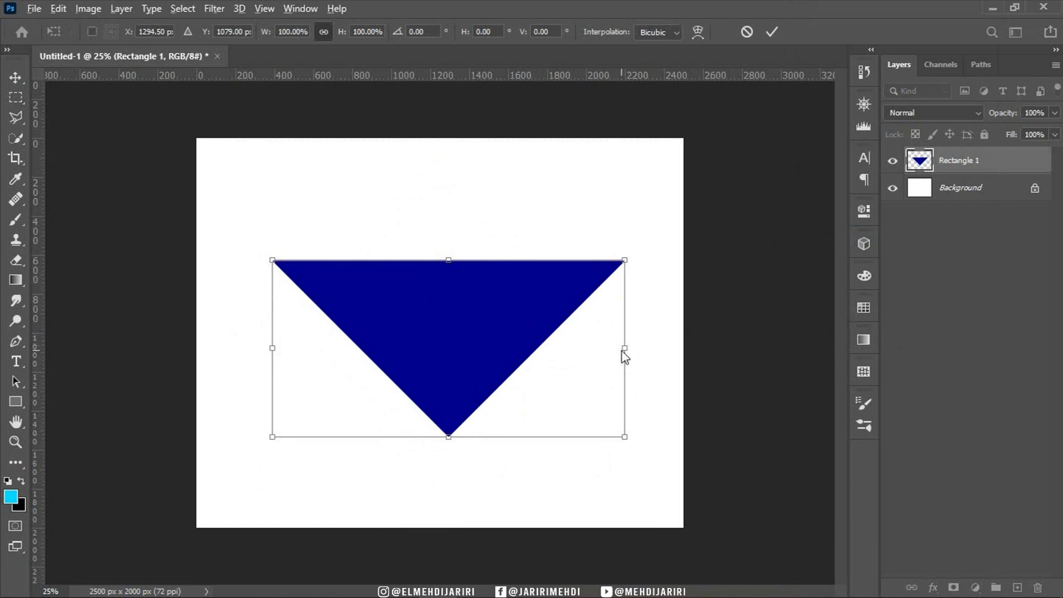
{"action": "left_click_drag", "start_coordinate": [624, 349], "coordinate": [549, 341]}
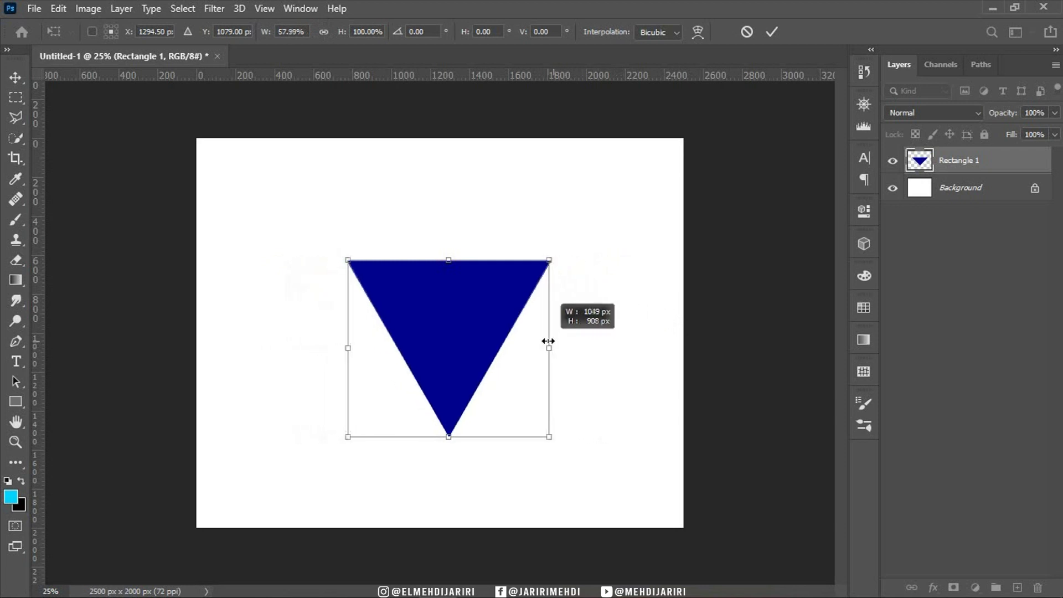
{"action": "key", "text": "Return"}
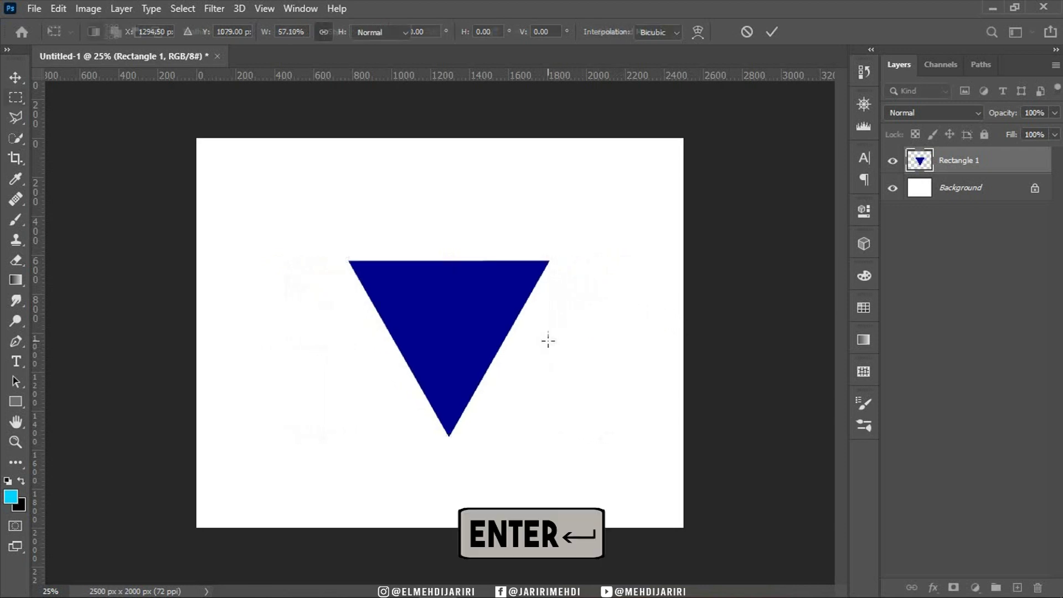
{"action": "key", "text": "v"}
{"action": "left_click_drag", "start_coordinate": [548, 346], "coordinate": [540, 339]}
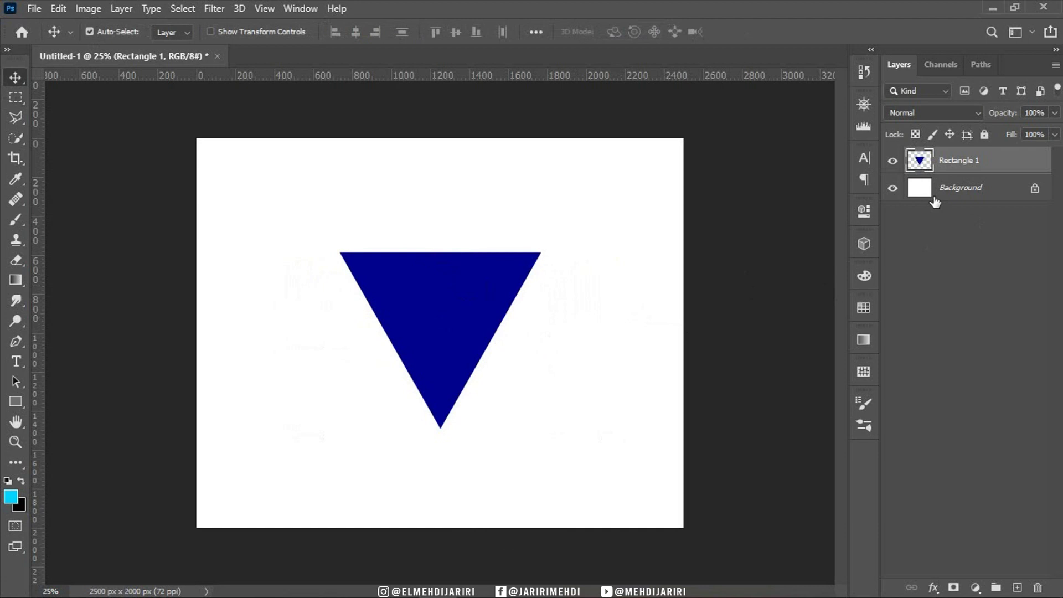
{"action": "key", "text": "ctrl+plus"}
{"action": "key", "text": "ctrl+plus"}
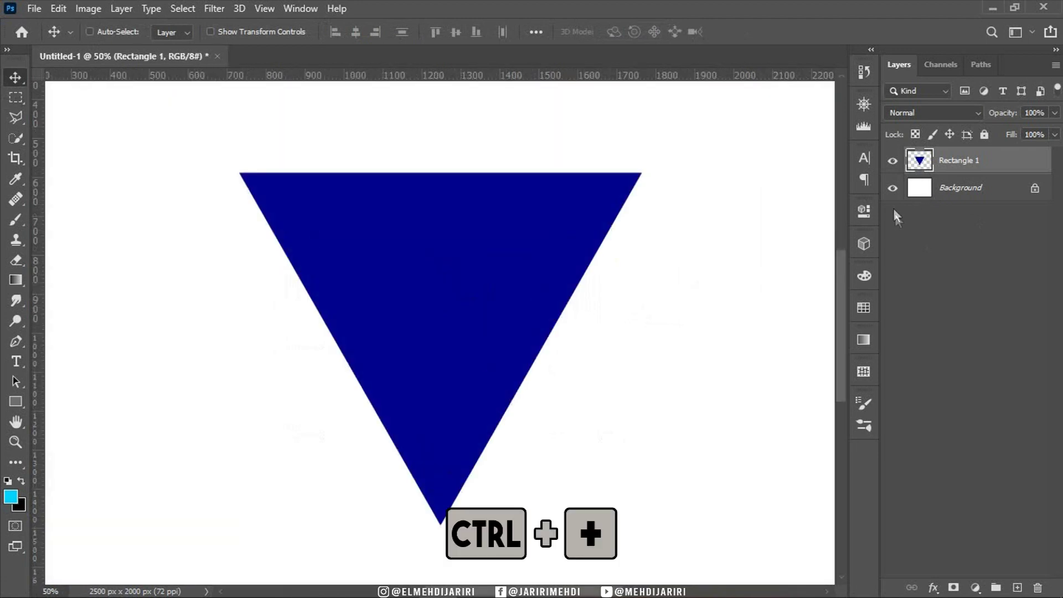
{"action": "key", "text": "ctrl"}
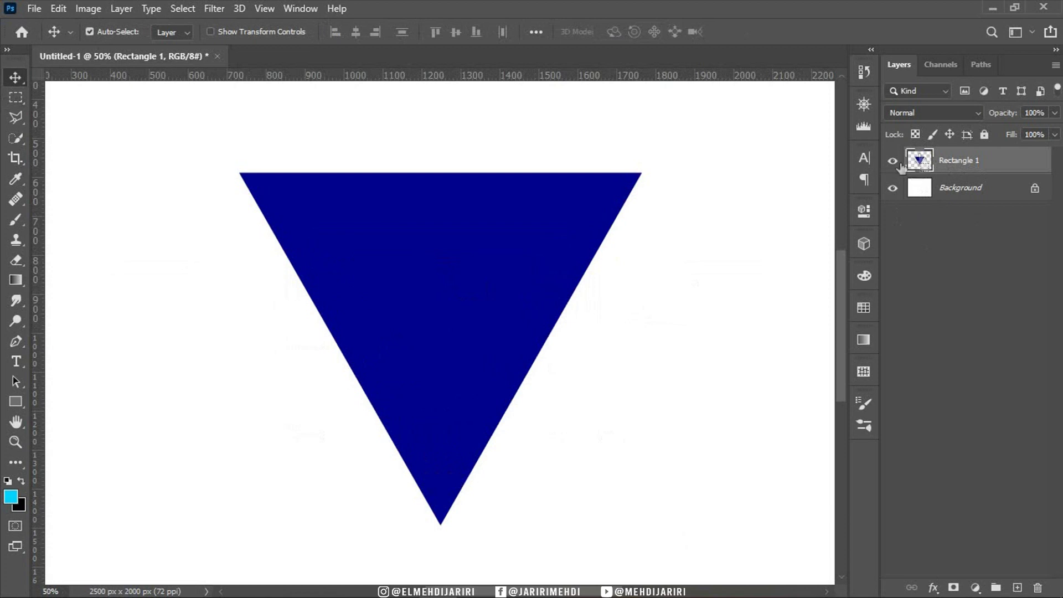
Load the triangle as a selection and contract it by 60 px.
{"action": "left_click", "coordinate": [919, 160], "text": "ctrl"}
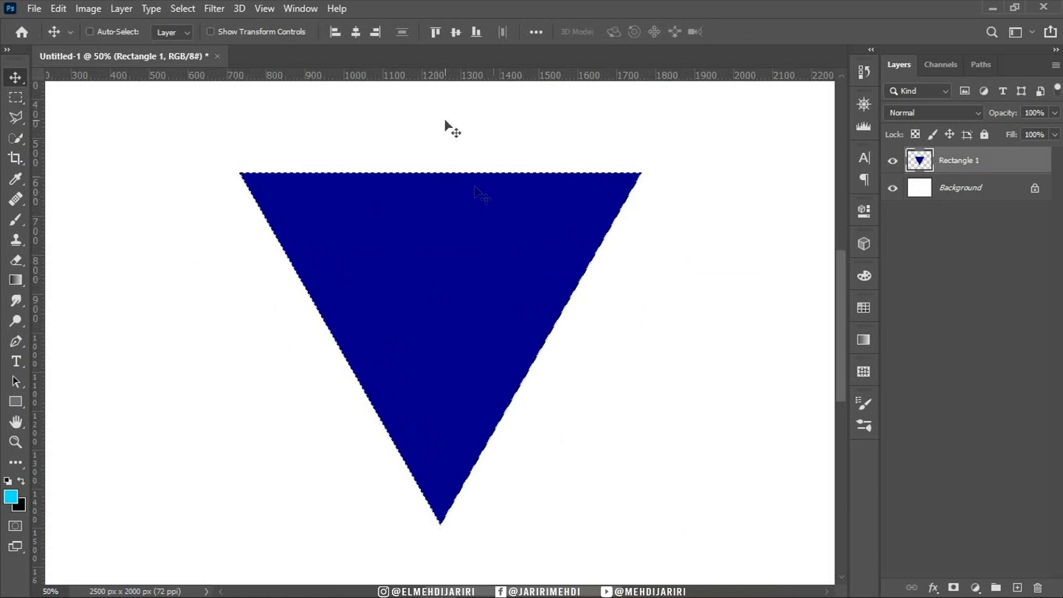
{"action": "left_click", "coordinate": [183, 9]}
{"action": "mouse_move", "coordinate": [240, 228]}
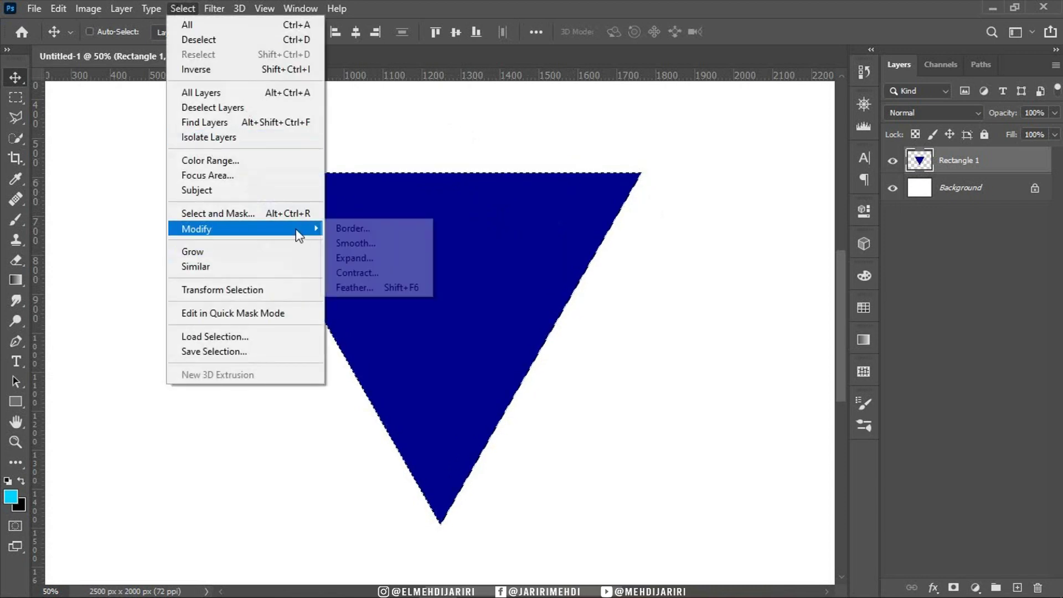
{"action": "left_click", "coordinate": [354, 273]}
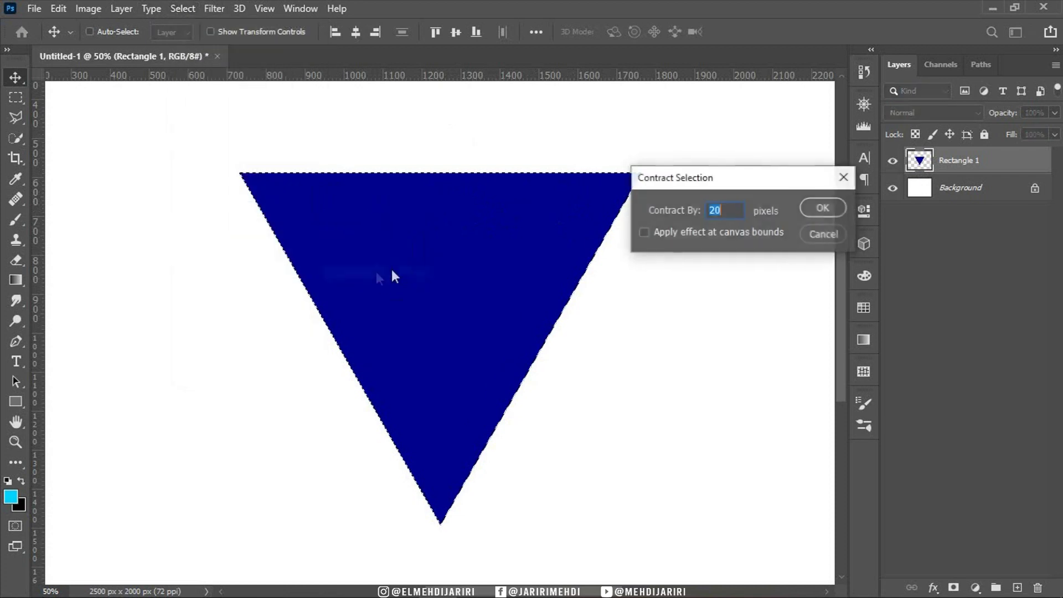
{"action": "type", "text": "6"}
{"action": "key", "text": "Return"}
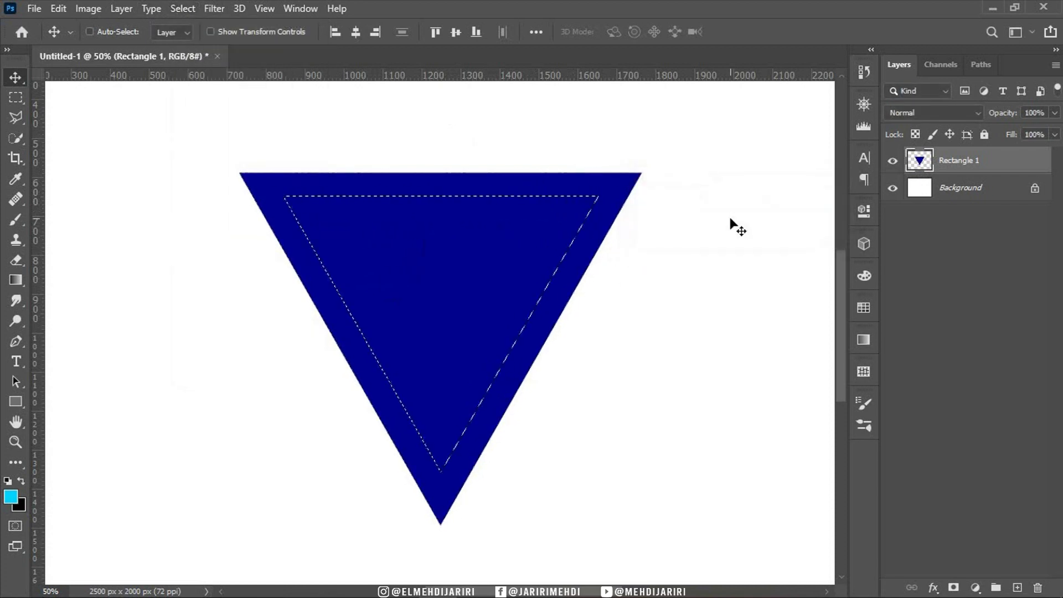
Contract the selection another 40 px and delete the triangle's interior.
{"action": "left_click", "coordinate": [183, 8]}
{"action": "mouse_move", "coordinate": [246, 229]}
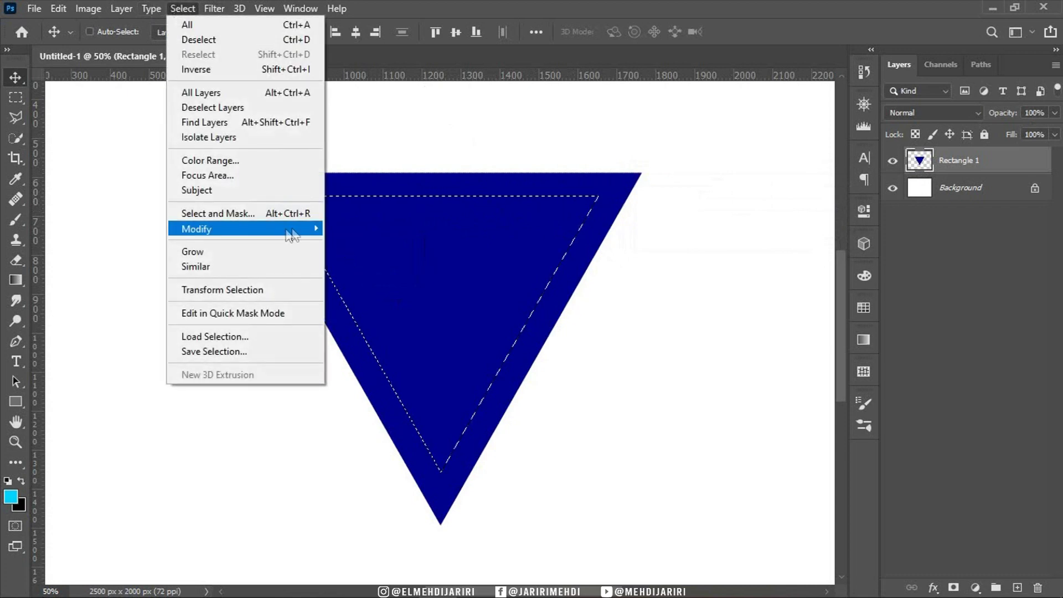
{"action": "left_click", "coordinate": [354, 271]}
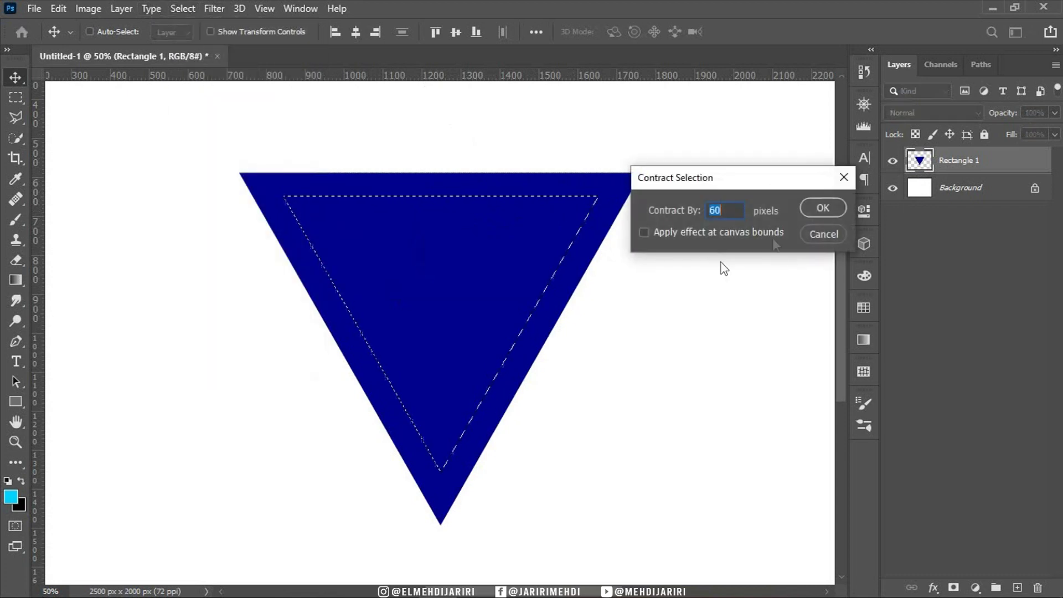
{"action": "type", "text": "40"}
{"action": "key", "text": "Return"}
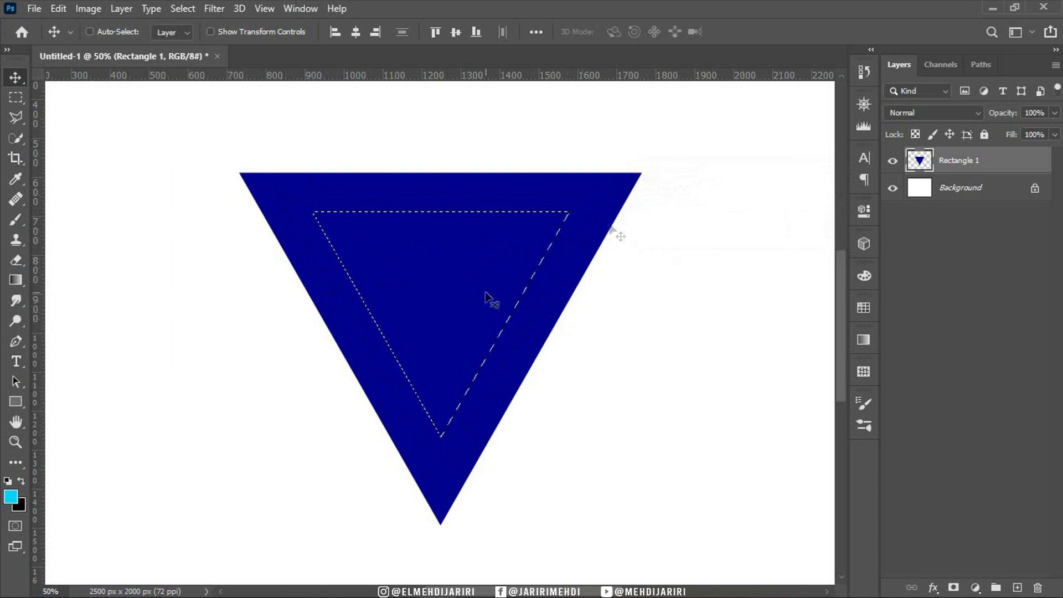
{"action": "key", "text": "Delete"}
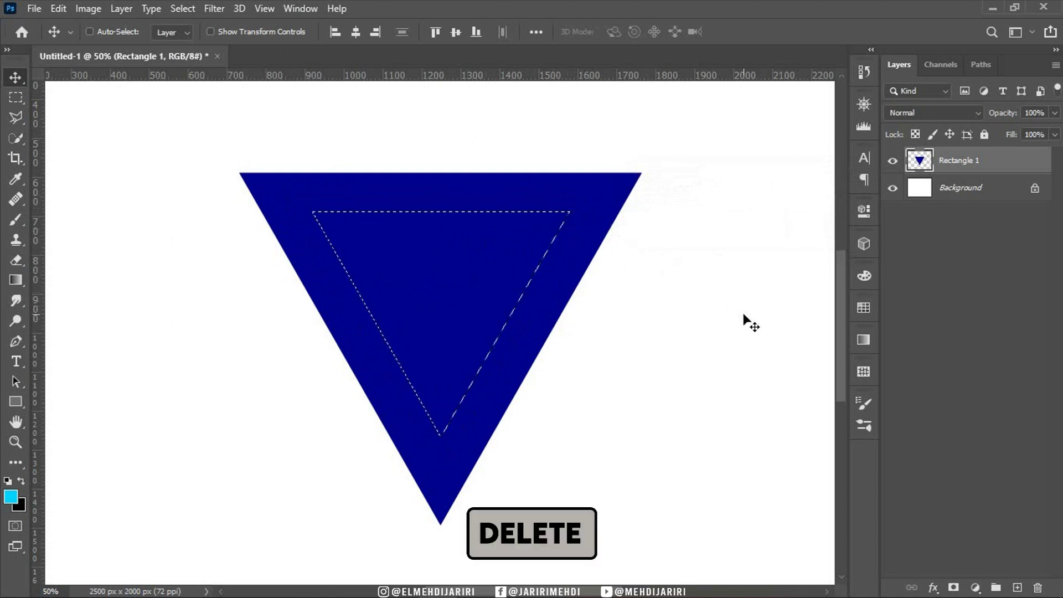
{"action": "key", "text": "ctrl"}
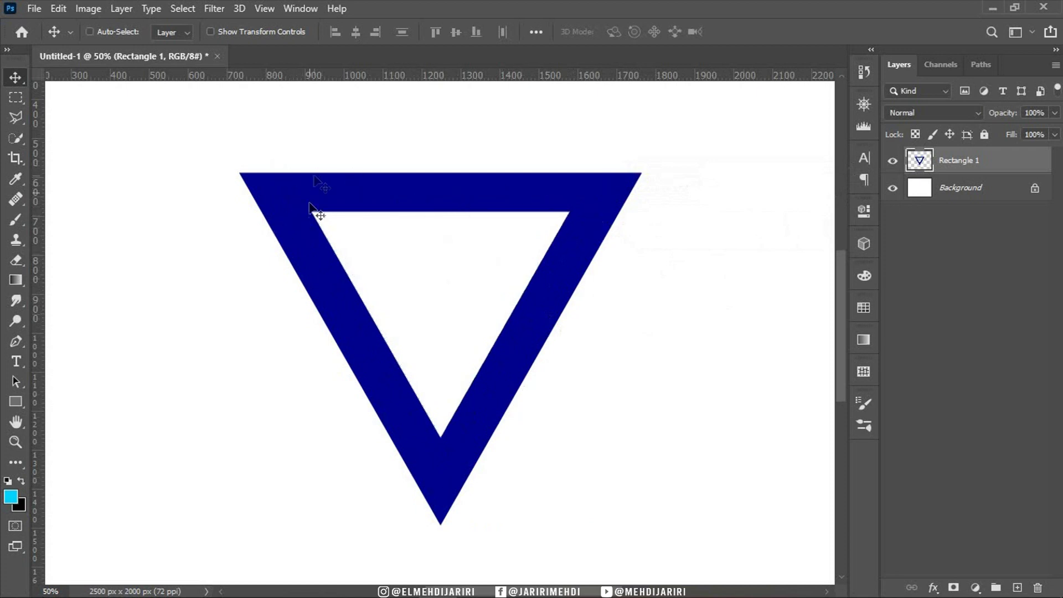
{"action": "right_click", "coordinate": [16, 98]}
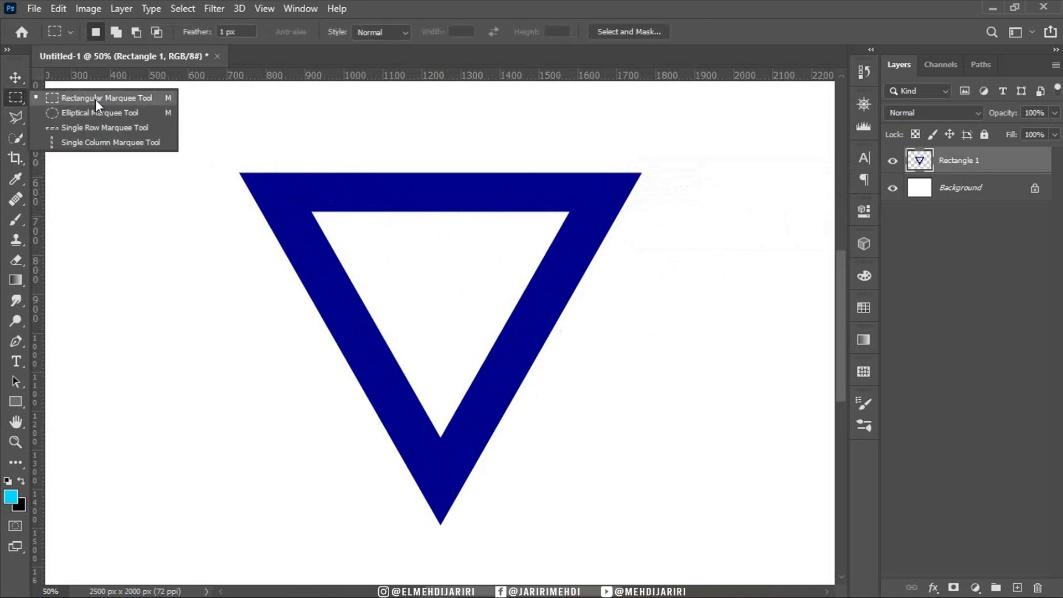
Copy the triangle's top bar onto a new Layer 1.
{"action": "left_click", "coordinate": [95, 98]}
{"action": "mouse_move", "coordinate": [324, 162]}
{"action": "left_mouse_down"}
{"action": "mouse_move", "coordinate": [473, 216]}
{"action": "mouse_move", "coordinate": [562, 221]}
{"action": "left_mouse_up"}
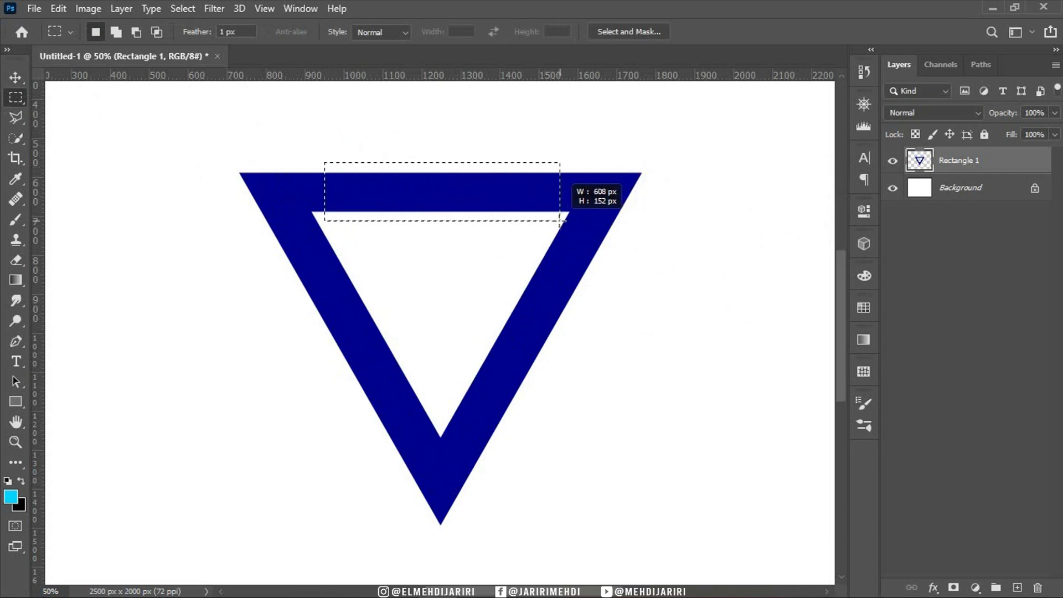
{"action": "left_click_drag", "start_coordinate": [561, 221], "coordinate": [560, 221]}
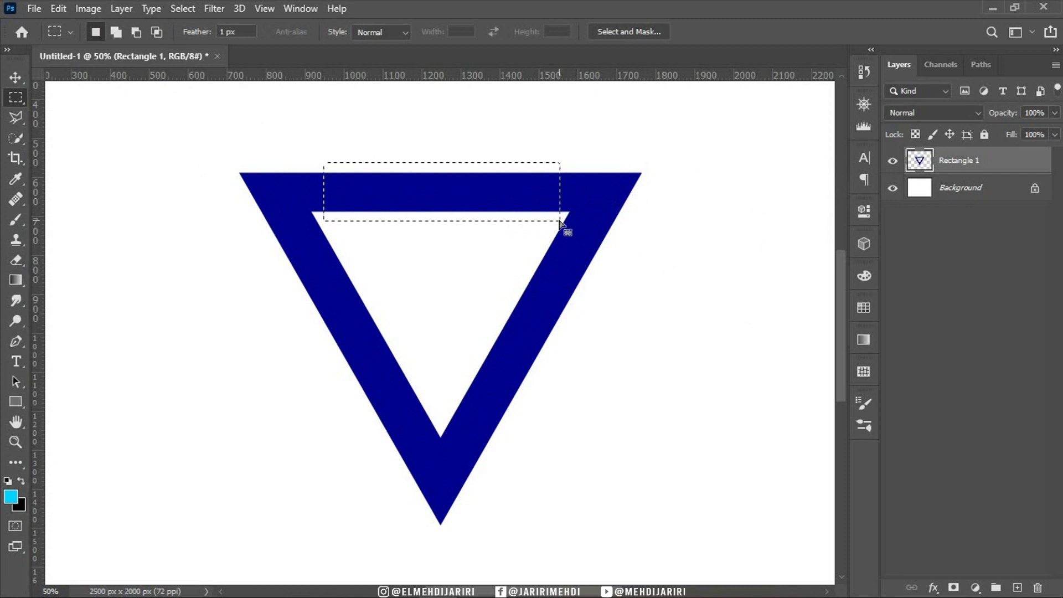
{"action": "key", "text": "ctrl+j"}
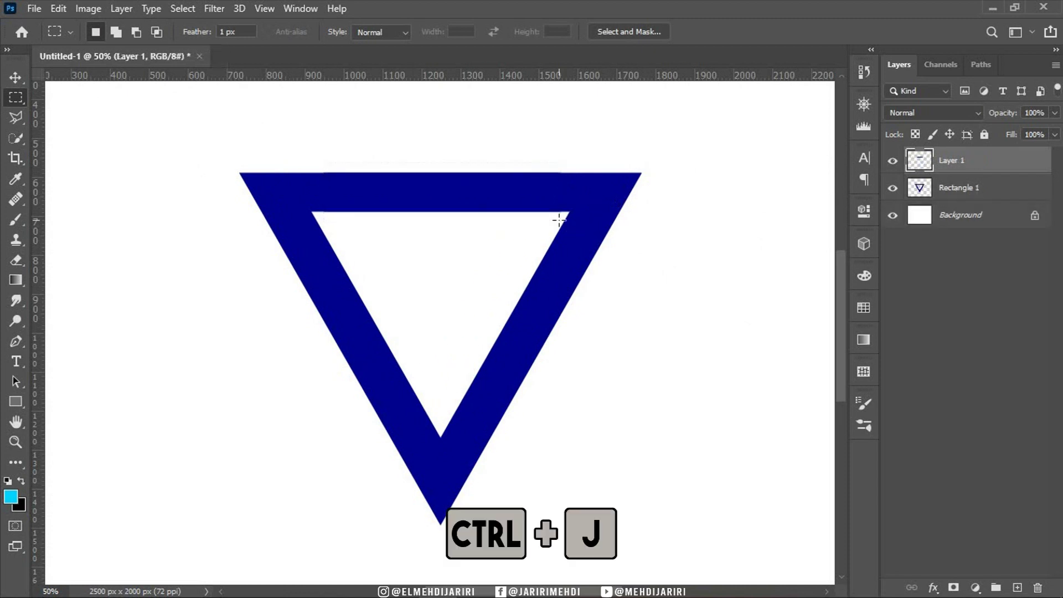
{"action": "left_click", "coordinate": [893, 188]}
{"action": "left_click", "coordinate": [893, 161]}
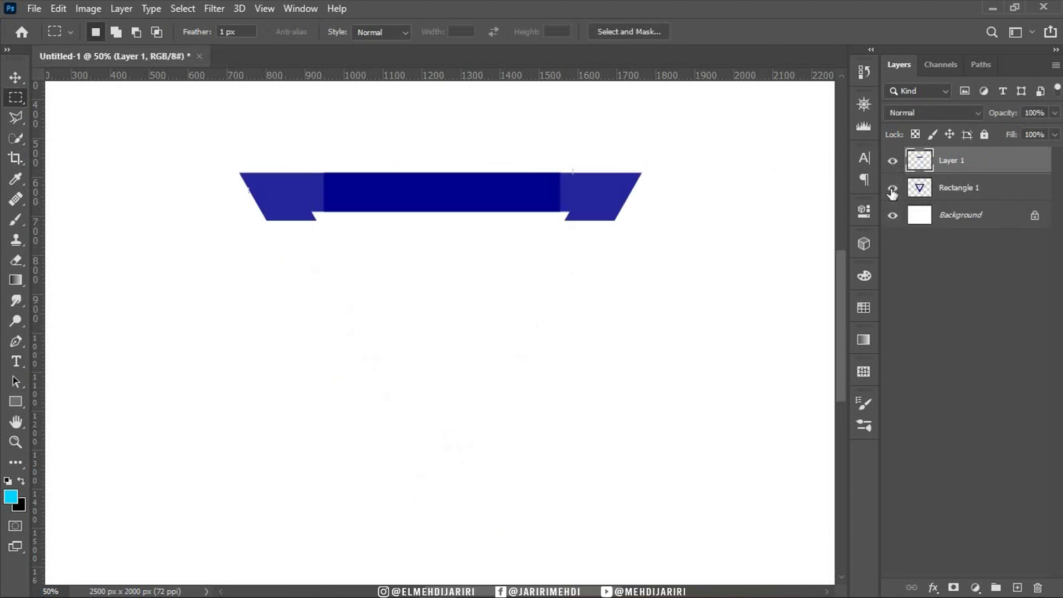
{"action": "left_click", "coordinate": [892, 188]}
Move the copied bar down into the triangle's middle and widen it leftward.
{"action": "key", "text": "ctrl+t"}
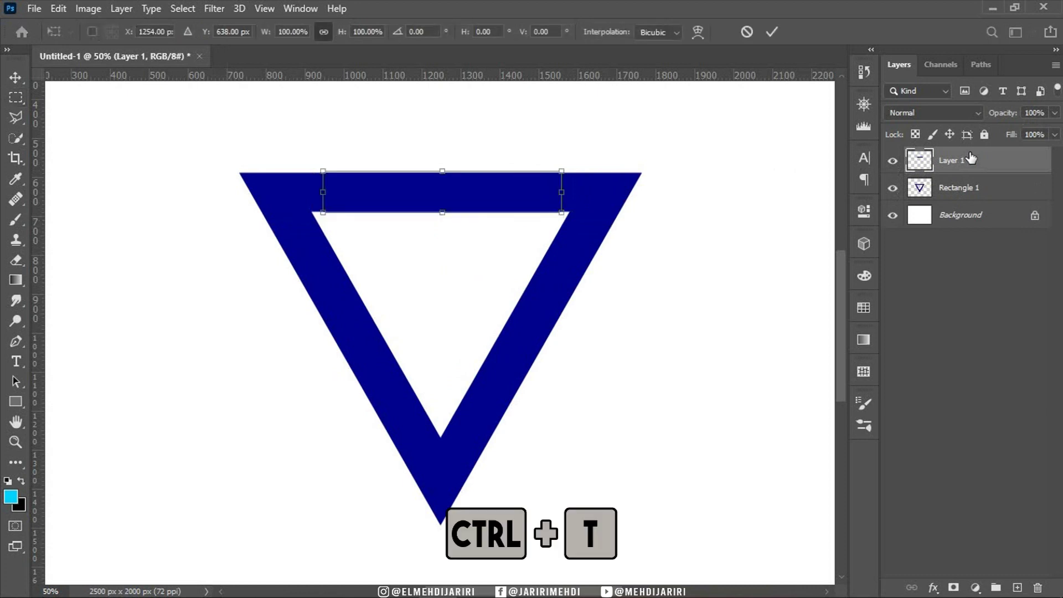
{"action": "left_click_drag", "start_coordinate": [493, 200], "coordinate": [551, 266]}
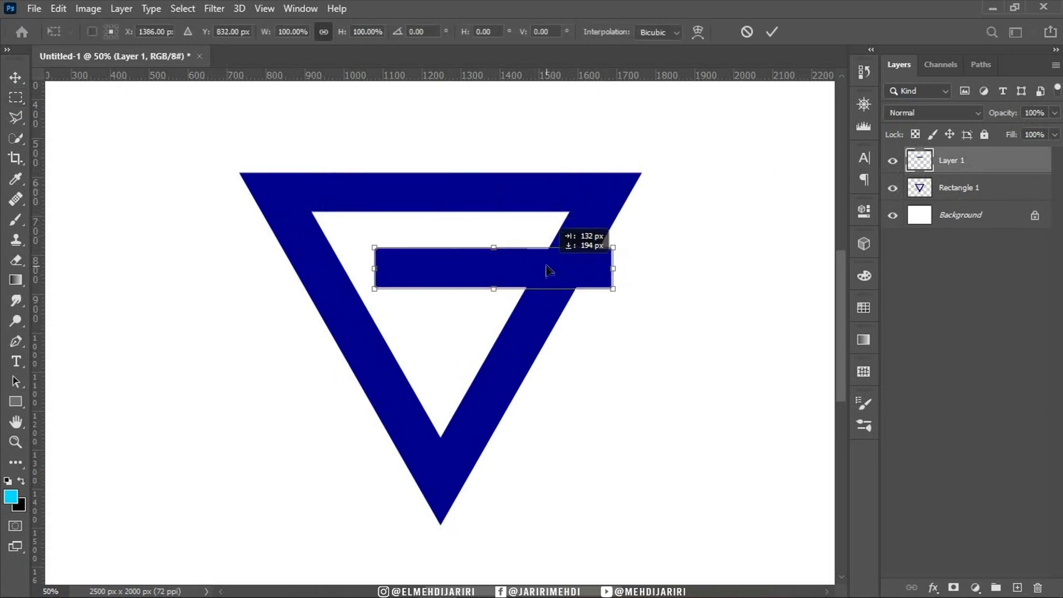
{"action": "left_click_drag", "start_coordinate": [553, 271], "coordinate": [536, 273]}
{"action": "left_click_drag", "start_coordinate": [362, 271], "coordinate": [277, 270]}
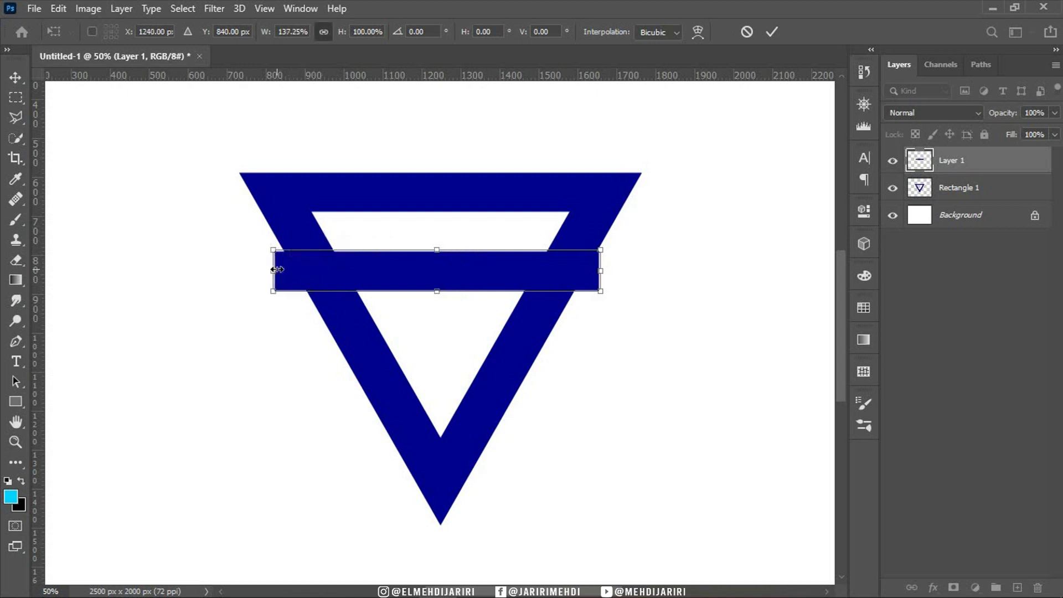
{"action": "key", "text": "Return"}
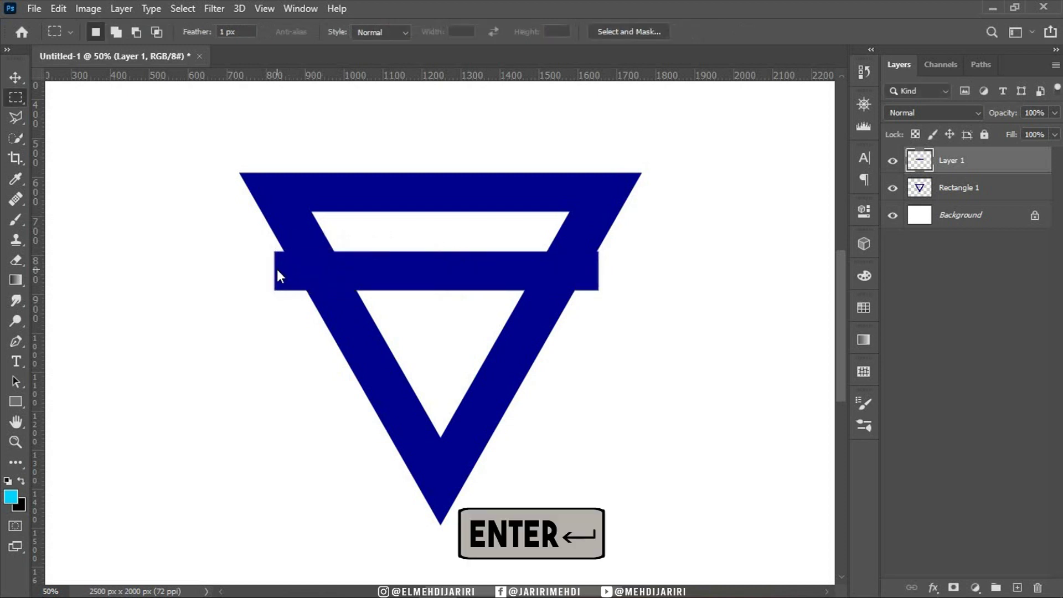
Erase the bar's ends outside the triangle using the inverted triangle selection.
{"action": "key", "text": "ctrl"}
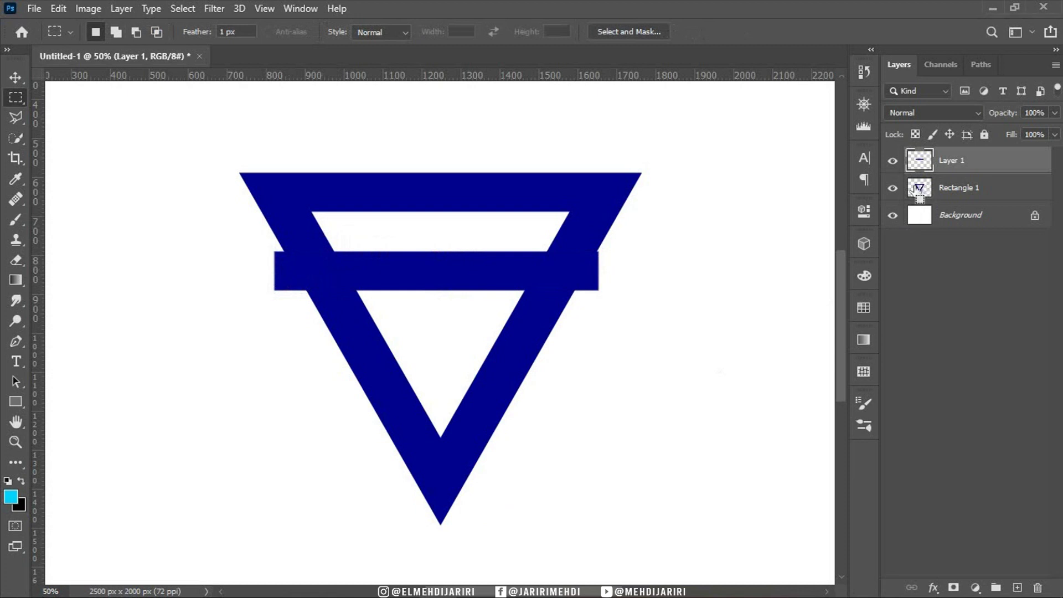
{"action": "left_click", "coordinate": [908, 191], "text": "ctrl"}
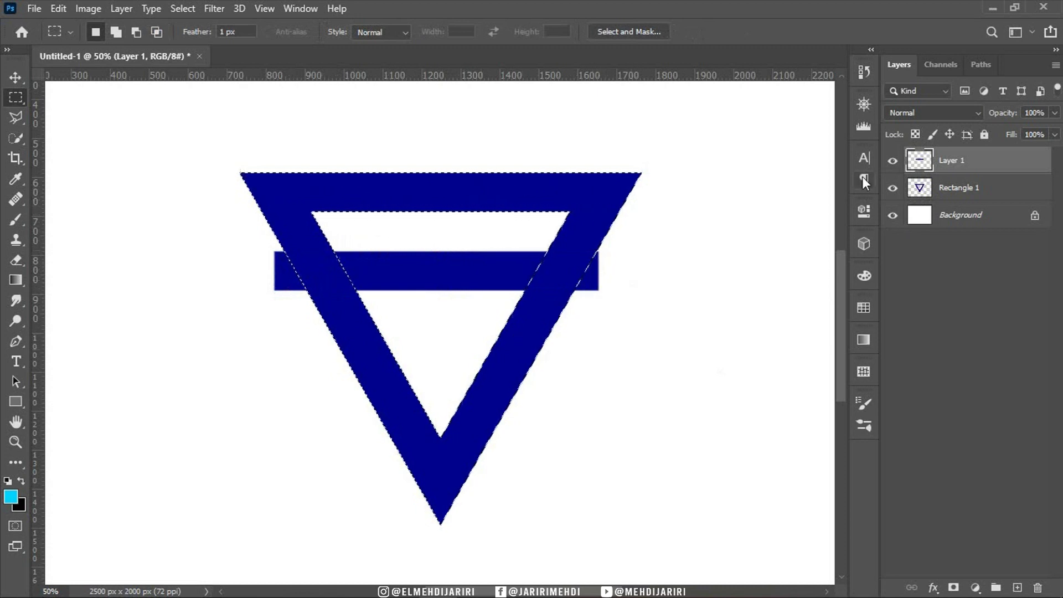
{"action": "left_click", "coordinate": [893, 189]}
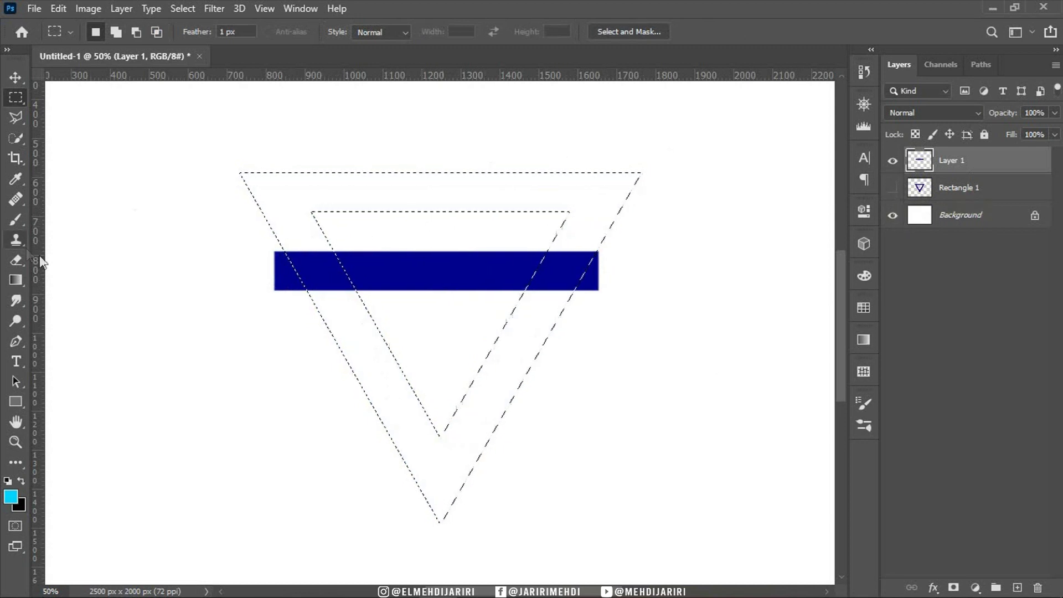
{"action": "left_click", "coordinate": [18, 265]}
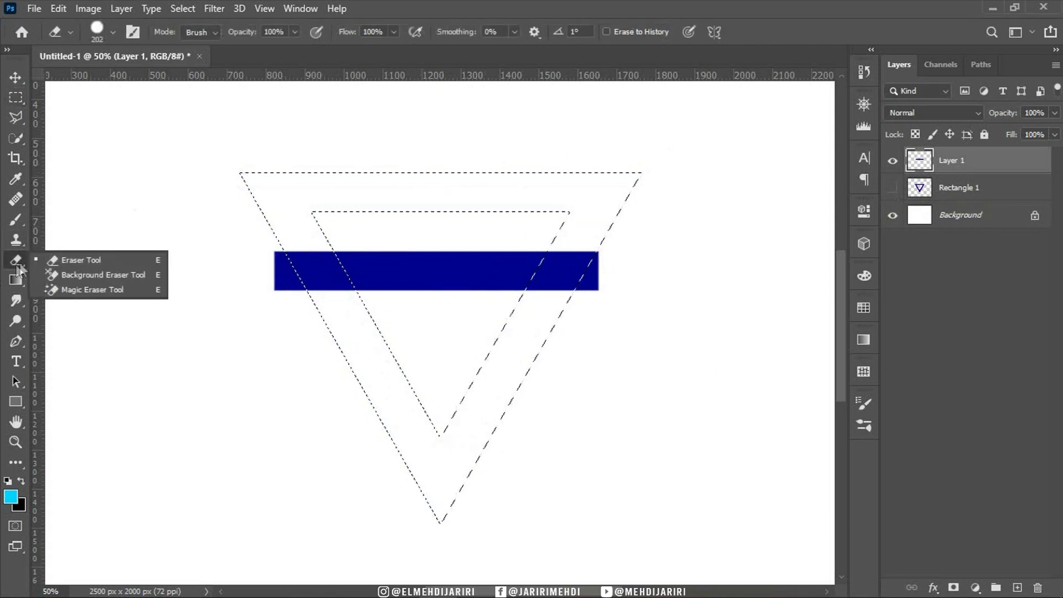
{"action": "left_click", "coordinate": [77, 259]}
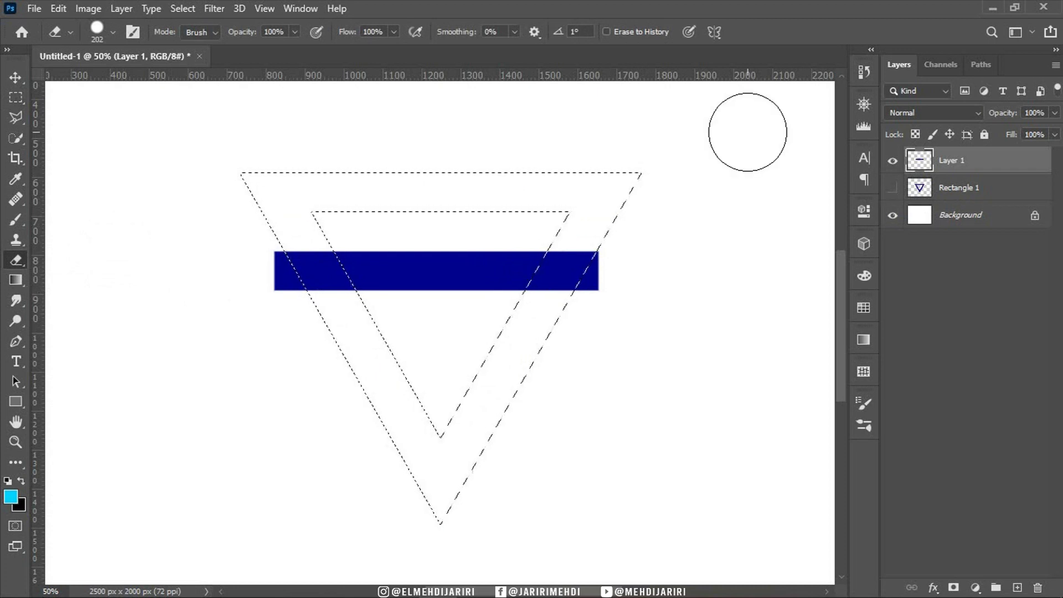
{"action": "key", "text": "ctrl+shift+i"}
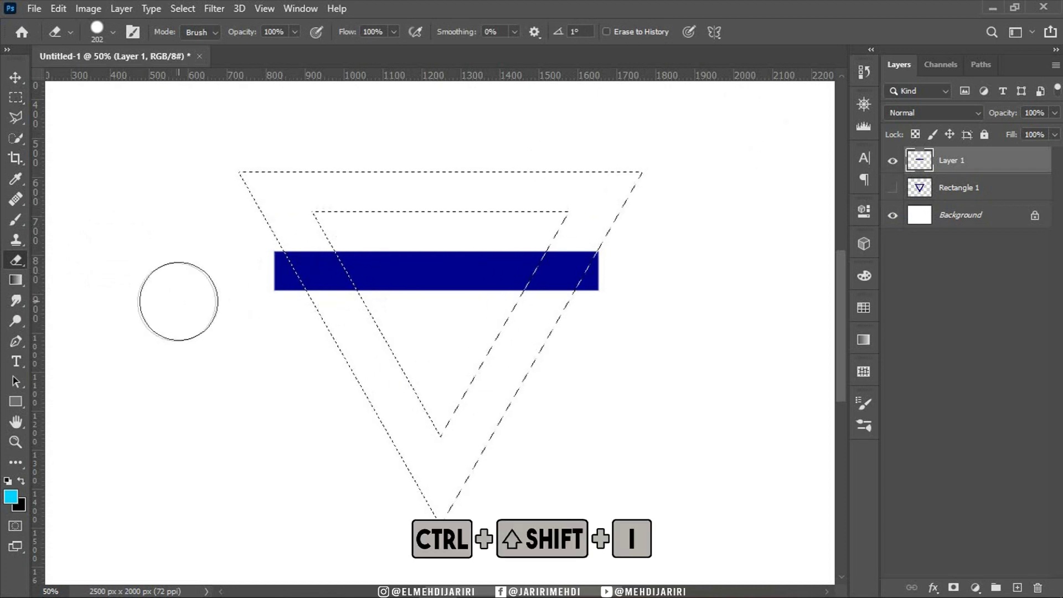
{"action": "left_click_drag", "start_coordinate": [249, 254], "coordinate": [296, 325]}
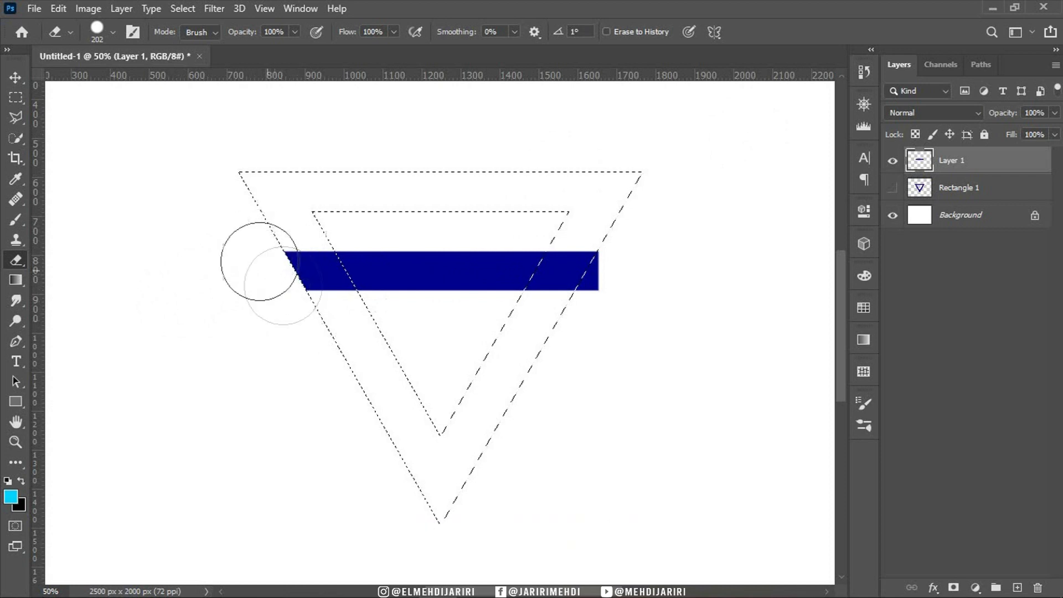
{"action": "left_click_drag", "start_coordinate": [593, 296], "coordinate": [628, 300]}
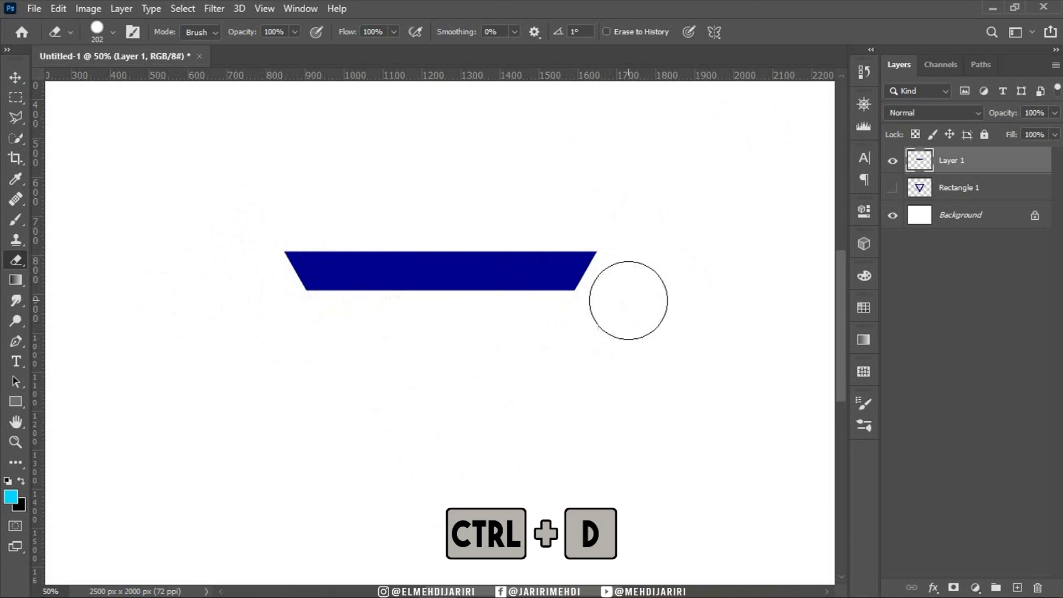
{"action": "left_click", "coordinate": [892, 188]}
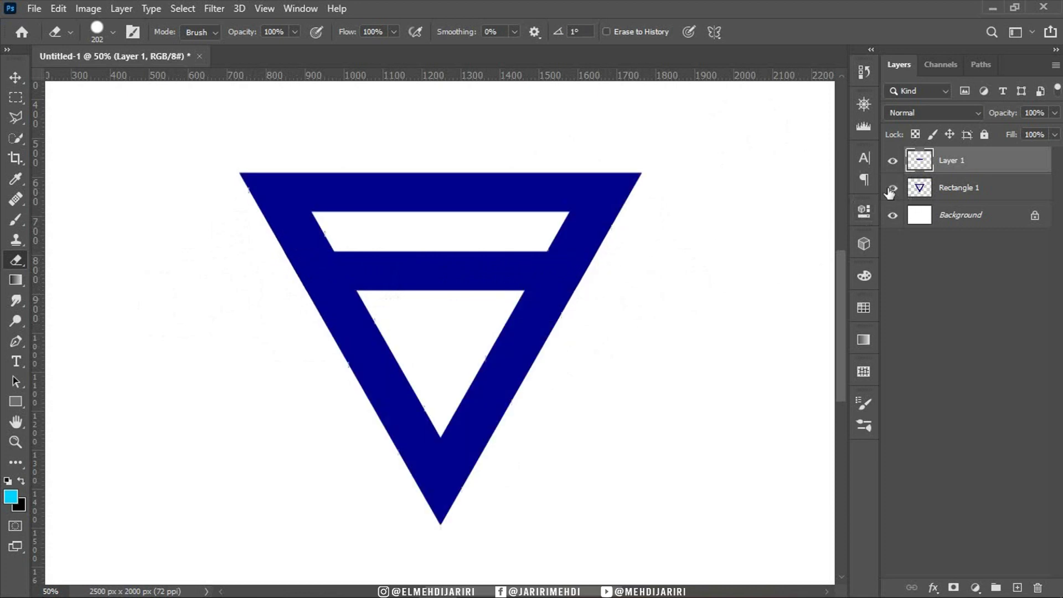
{"action": "key", "text": "ctrl"}
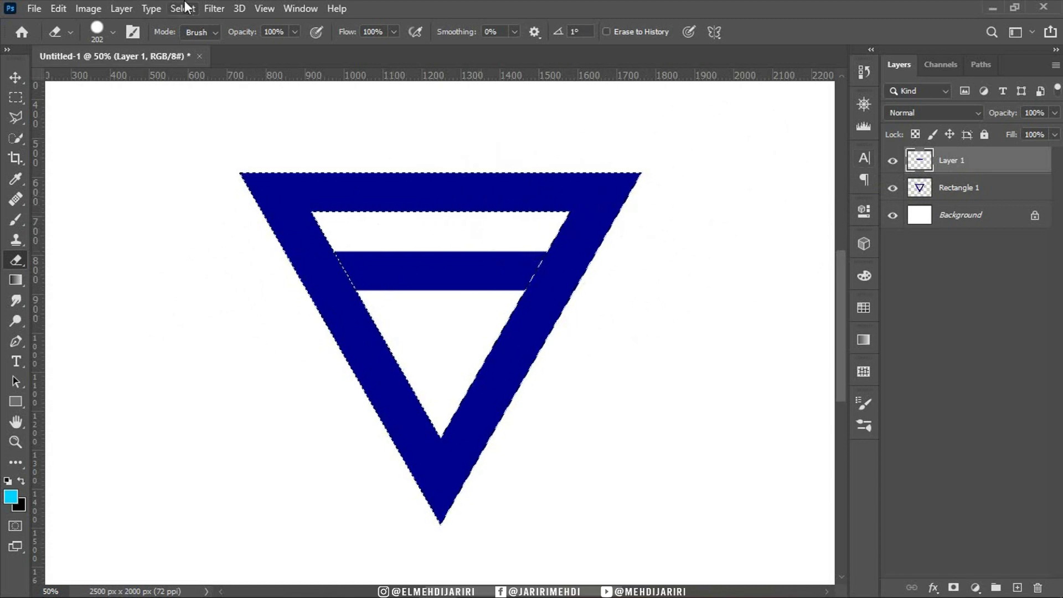
Expand the loaded selection outward, check the triangle layer, then deselect.
{"action": "left_click", "coordinate": [184, 8]}
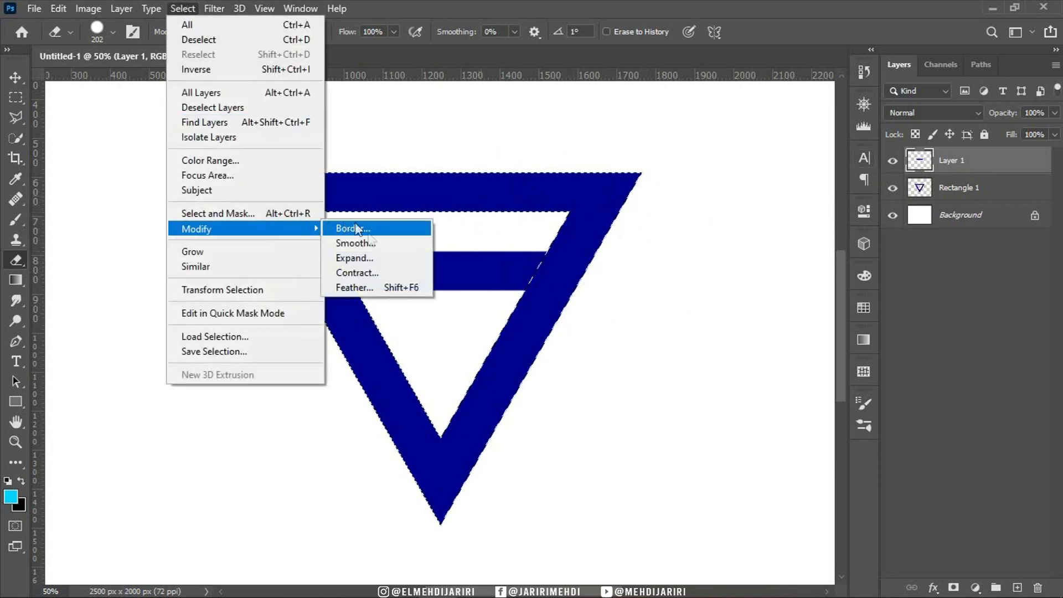
{"action": "left_click", "coordinate": [370, 264]}
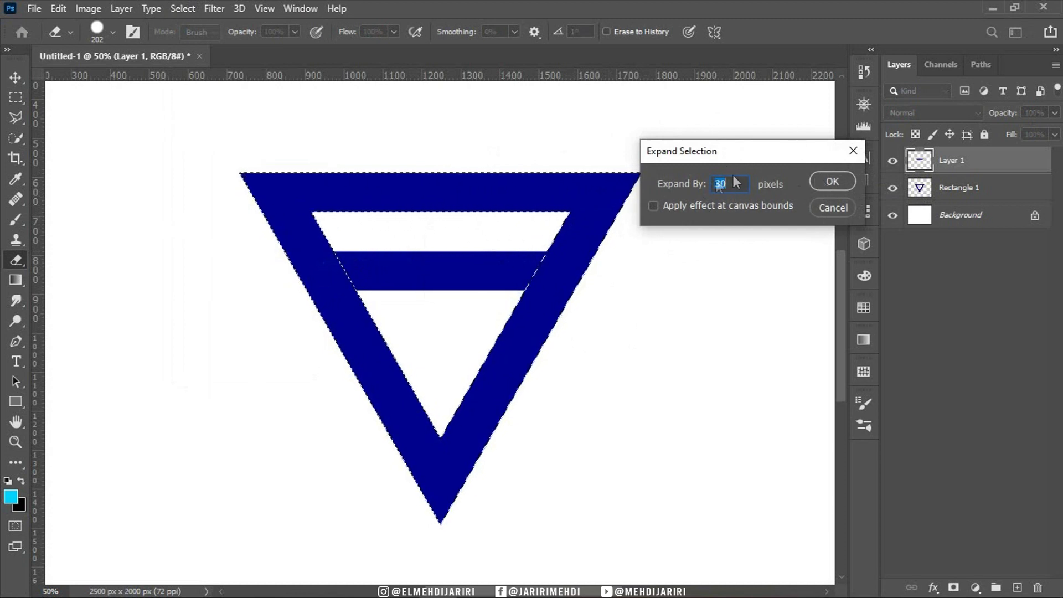
{"action": "left_click_drag", "start_coordinate": [740, 147], "coordinate": [765, 193]}
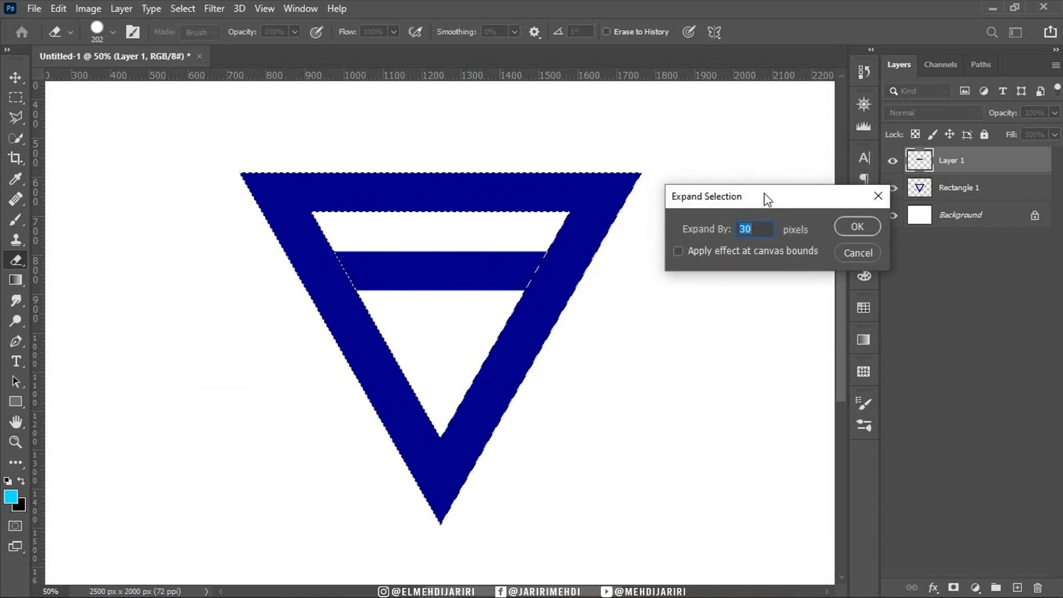
{"action": "key", "text": "Return"}
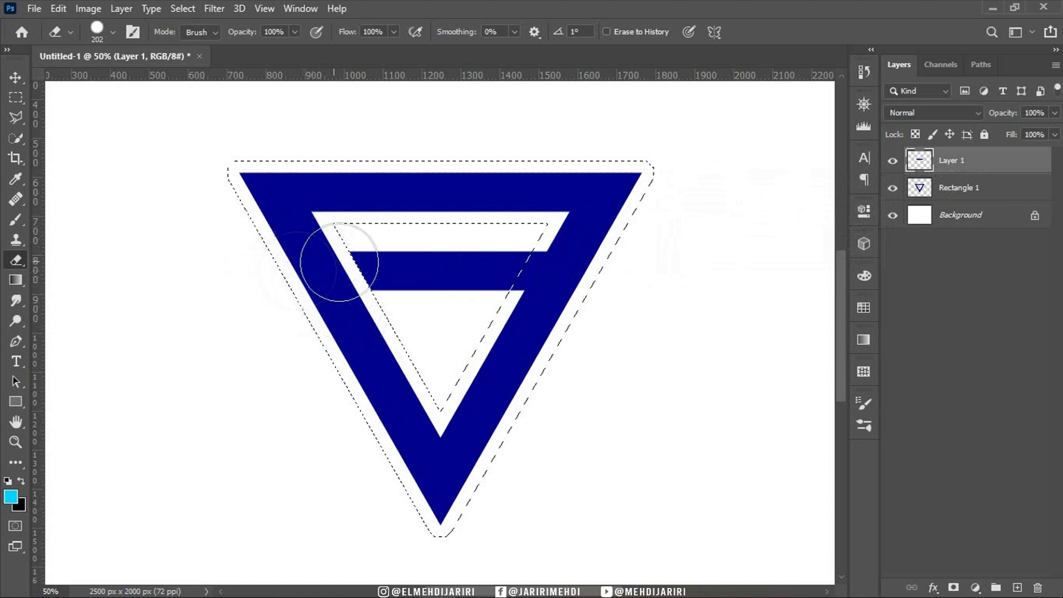
{"action": "left_click", "coordinate": [893, 188]}
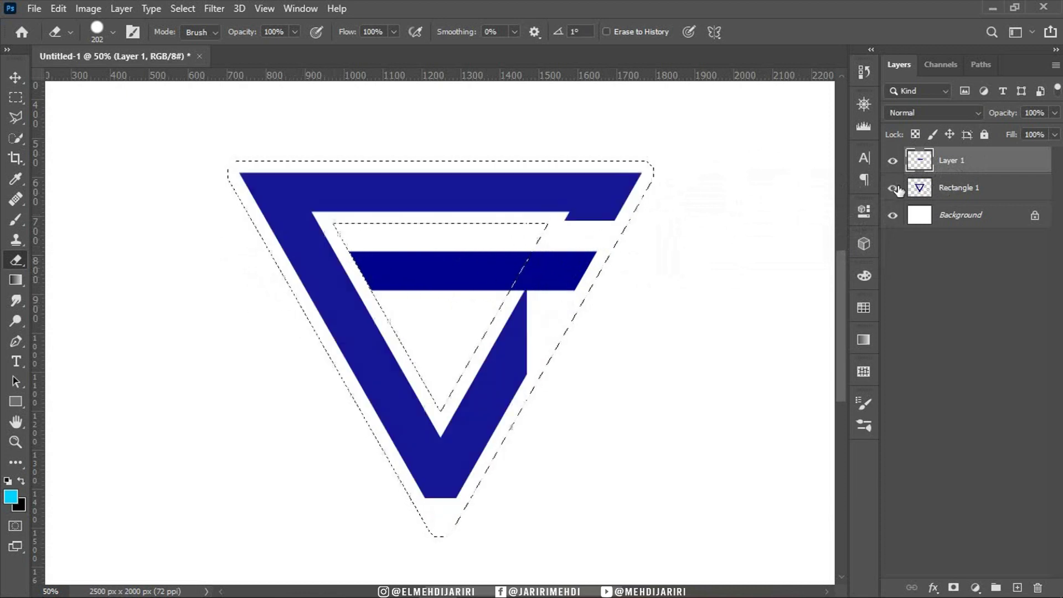
{"action": "key", "text": "ctrl+d"}
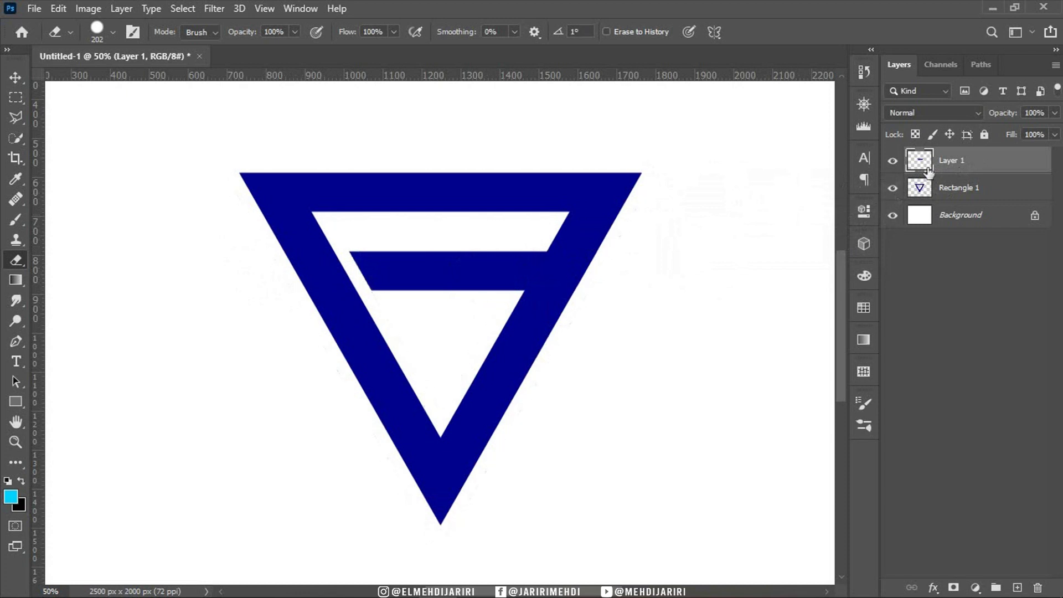
{"action": "key", "text": "ctrl"}
Expand the bar selection by 30 px and target the Rectangle 1 triangle layer.
{"action": "left_click", "coordinate": [183, 8]}
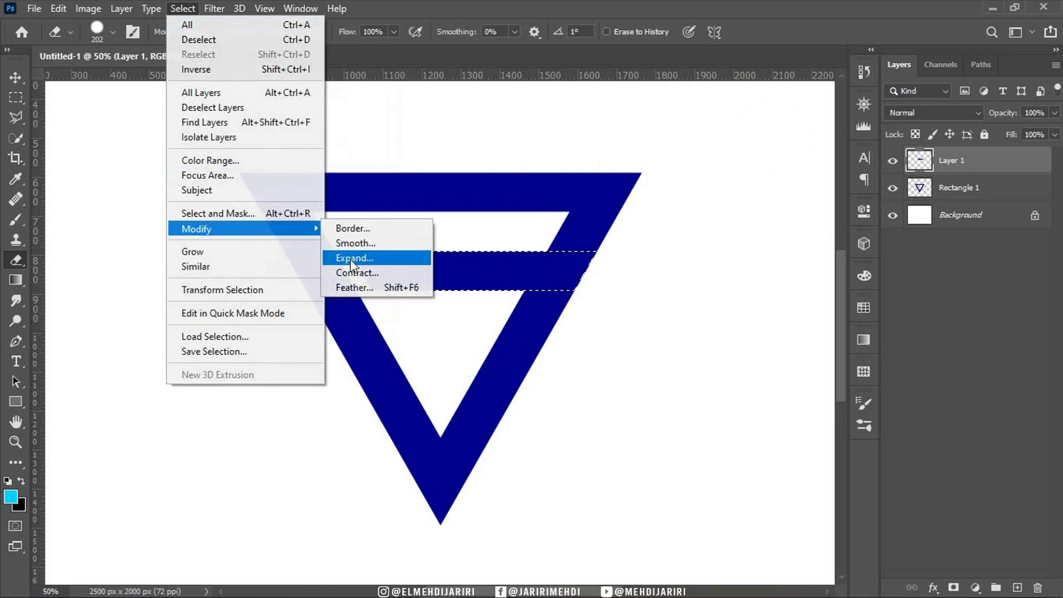
{"action": "left_click", "coordinate": [355, 257]}
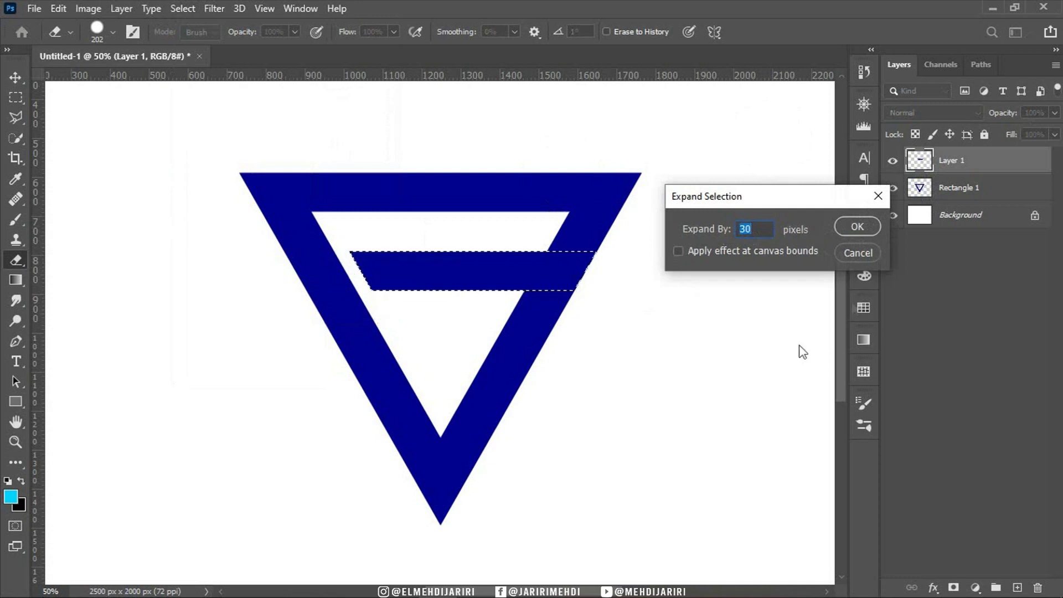
{"action": "left_click", "coordinate": [859, 226]}
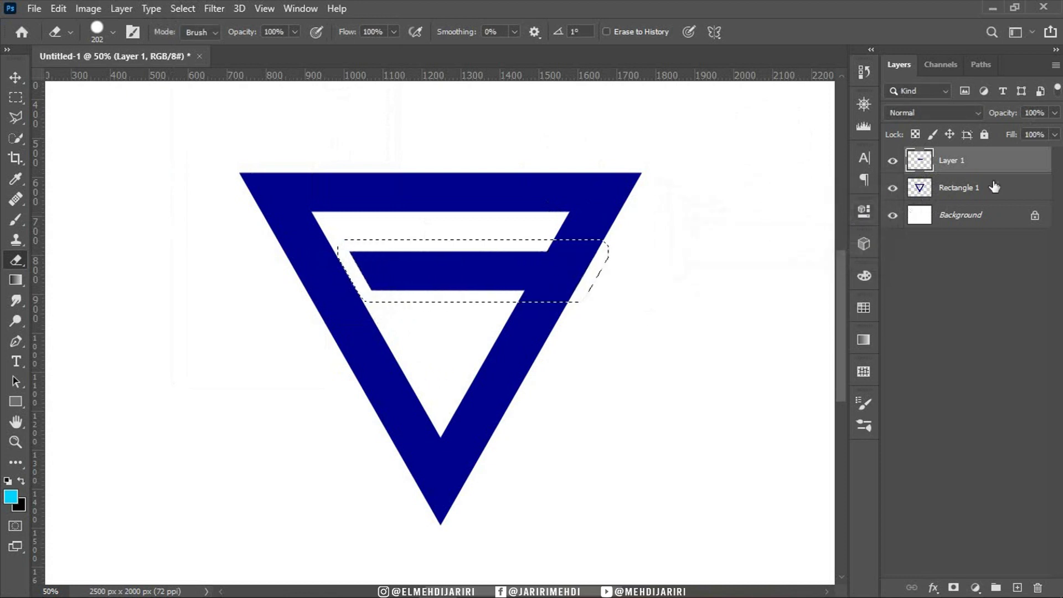
{"action": "left_click", "coordinate": [959, 188]}
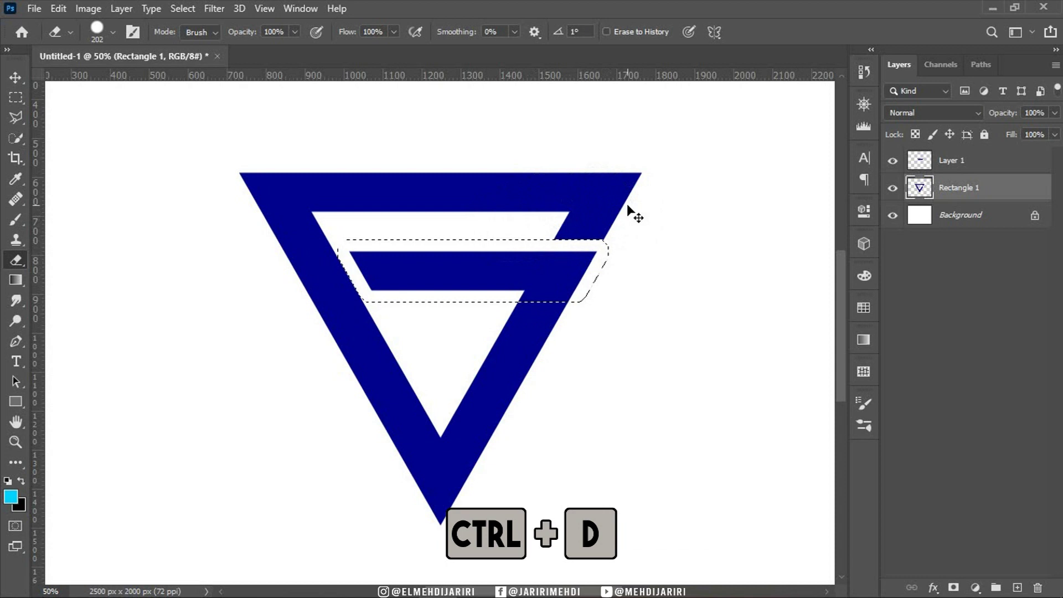
{"action": "key", "text": "ctrl+0"}
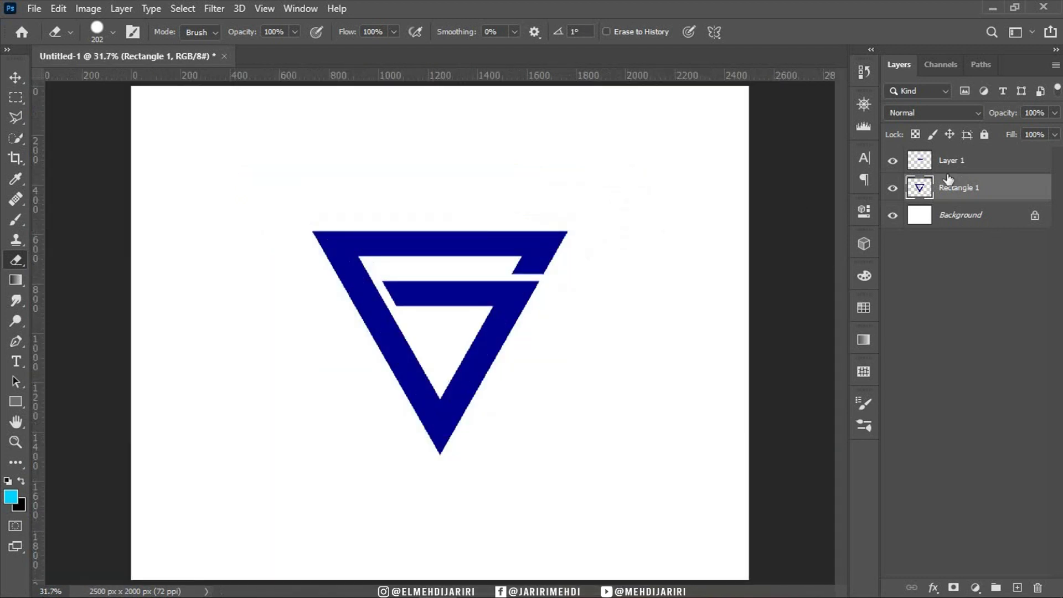
Merge the bar and triangle, hide Background, and fill the logo solid white.
{"action": "left_click", "coordinate": [973, 162], "text": "shift"}
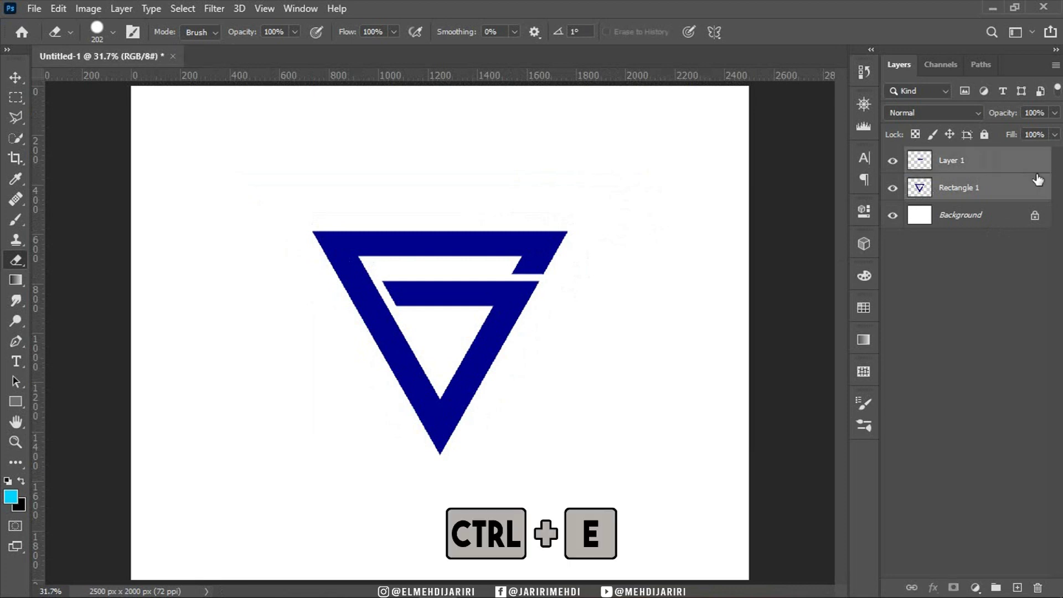
{"action": "key", "text": "ctrl+e"}
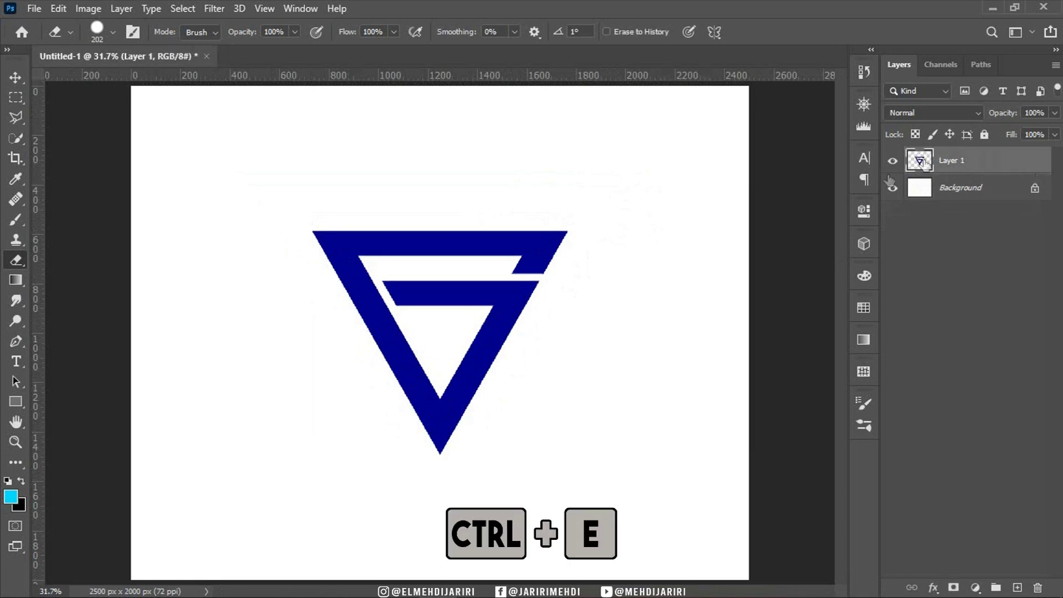
{"action": "left_click", "coordinate": [891, 189]}
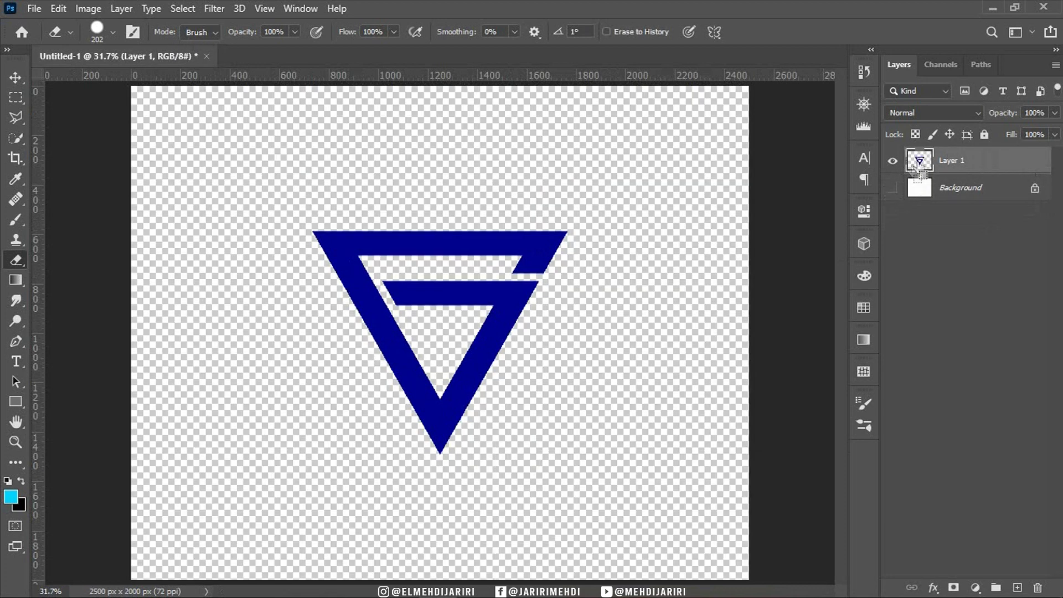
{"action": "key", "text": "ctrl"}
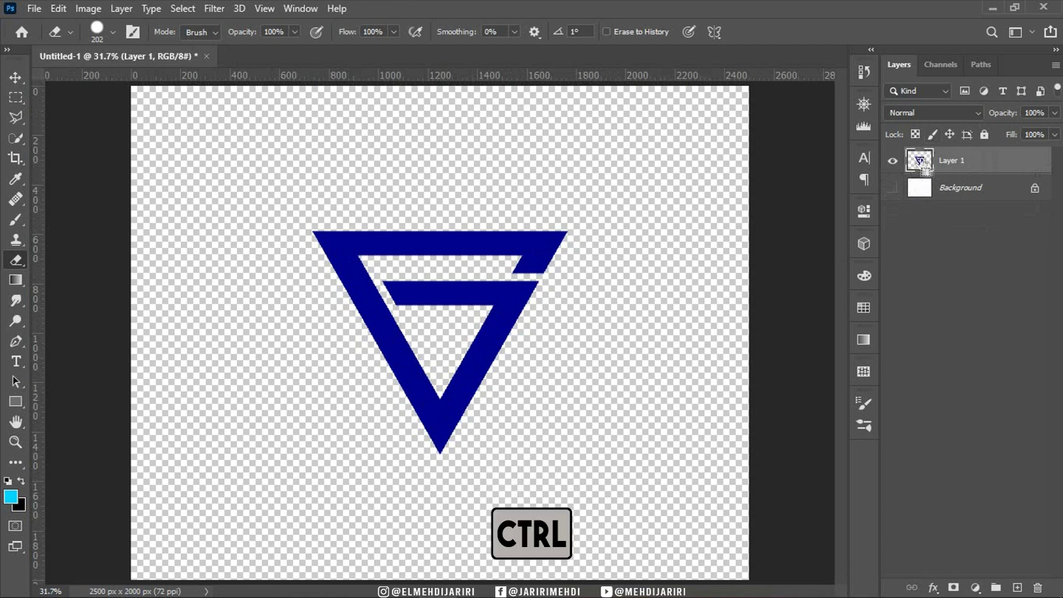
{"action": "left_click", "coordinate": [919, 162], "text": "ctrl"}
{"action": "key", "text": "d"}
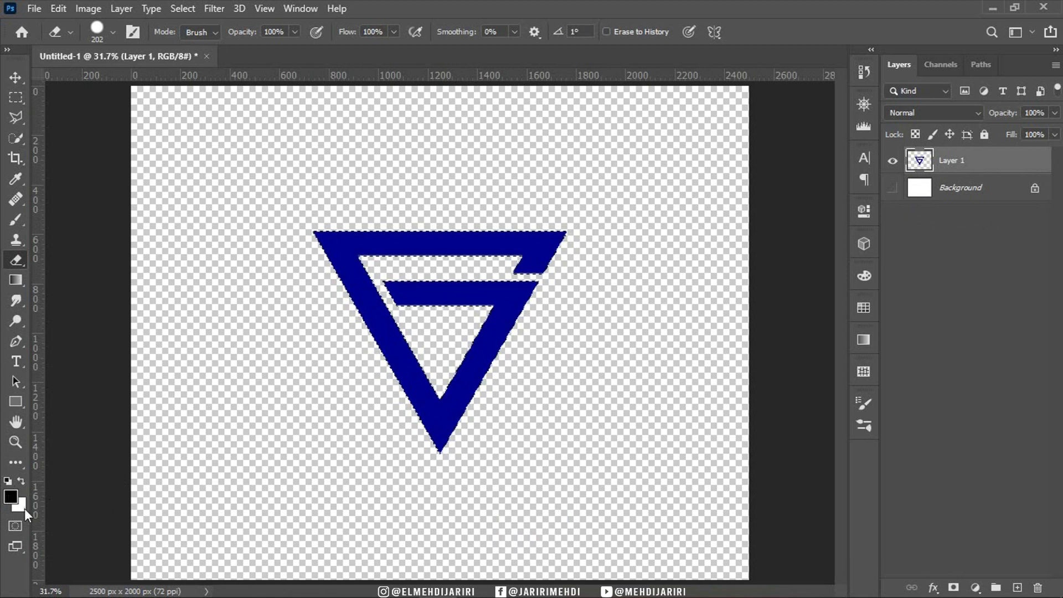
{"action": "key", "text": "x"}
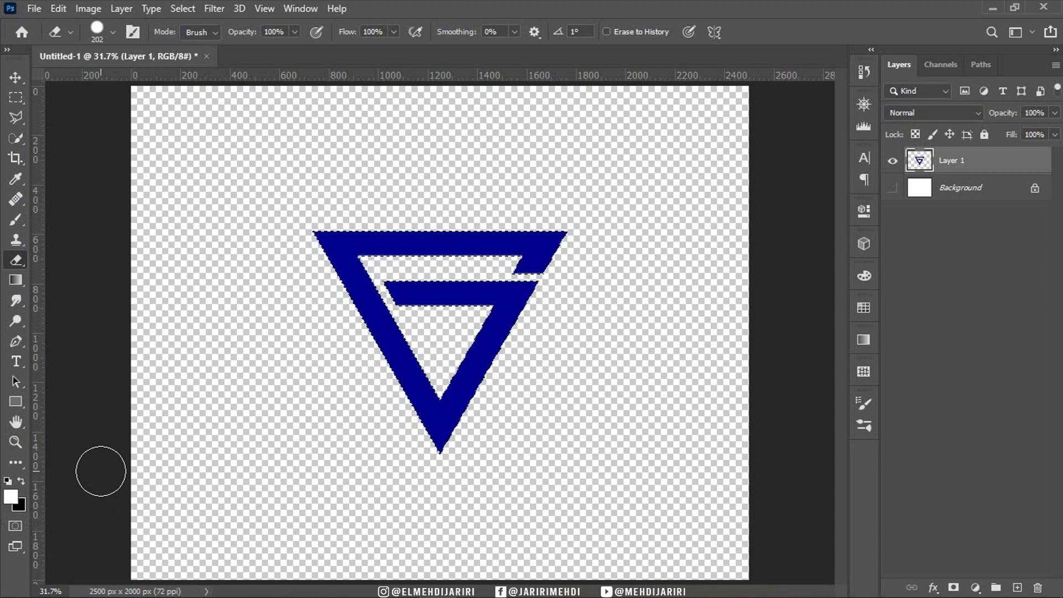
{"action": "key", "text": "alt+BackSpace"}
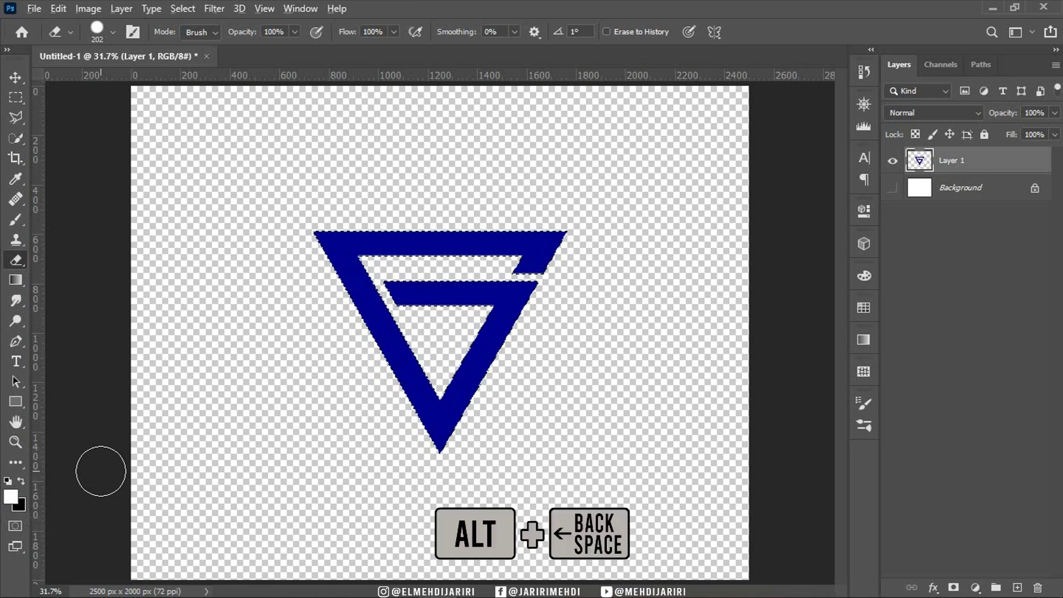
{"action": "key", "text": "ctrl+d"}
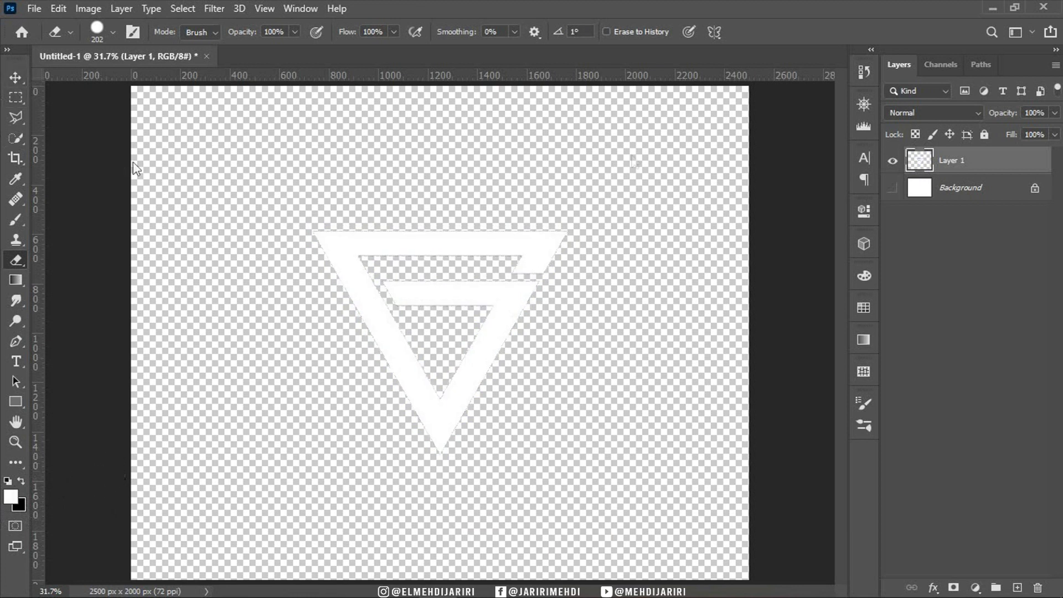
{"action": "left_click", "coordinate": [934, 585]}
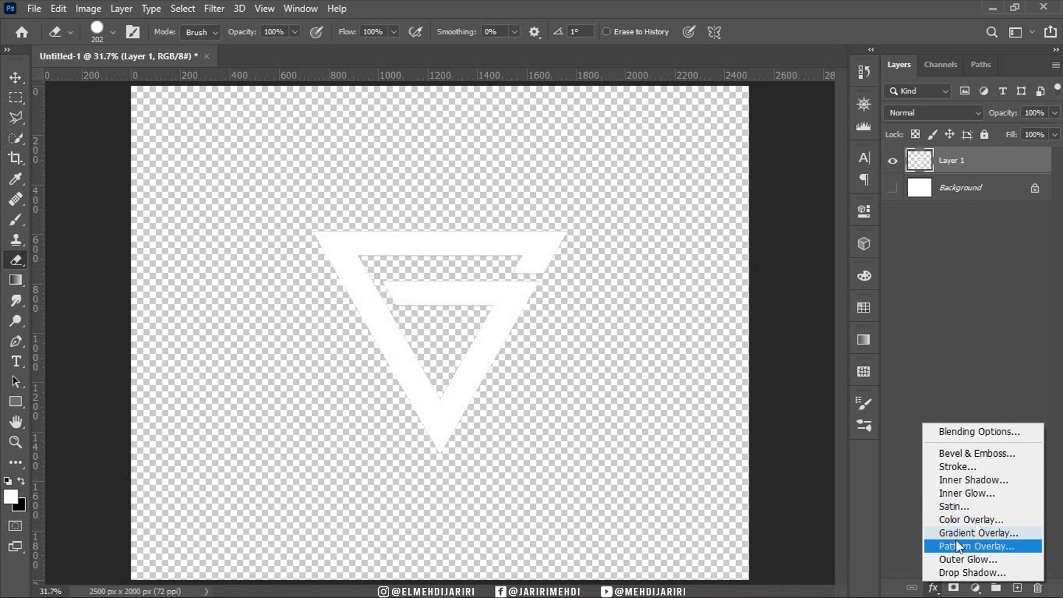
Create a new white 1920 × 1080 document from the recent preset, using the Move tool.
{"action": "left_click", "coordinate": [15, 78]}
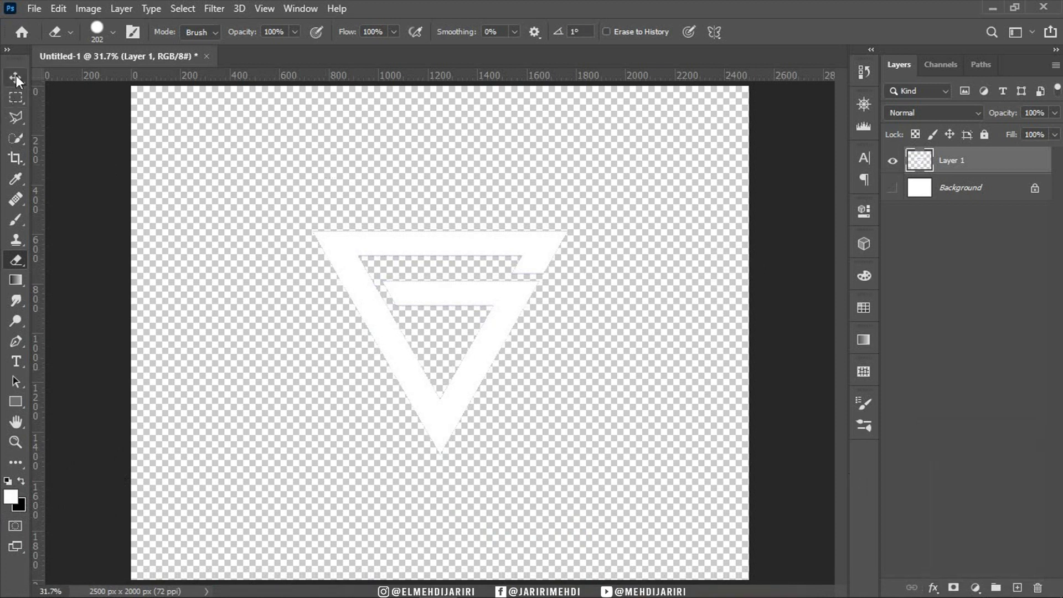
{"action": "left_click", "coordinate": [18, 77]}
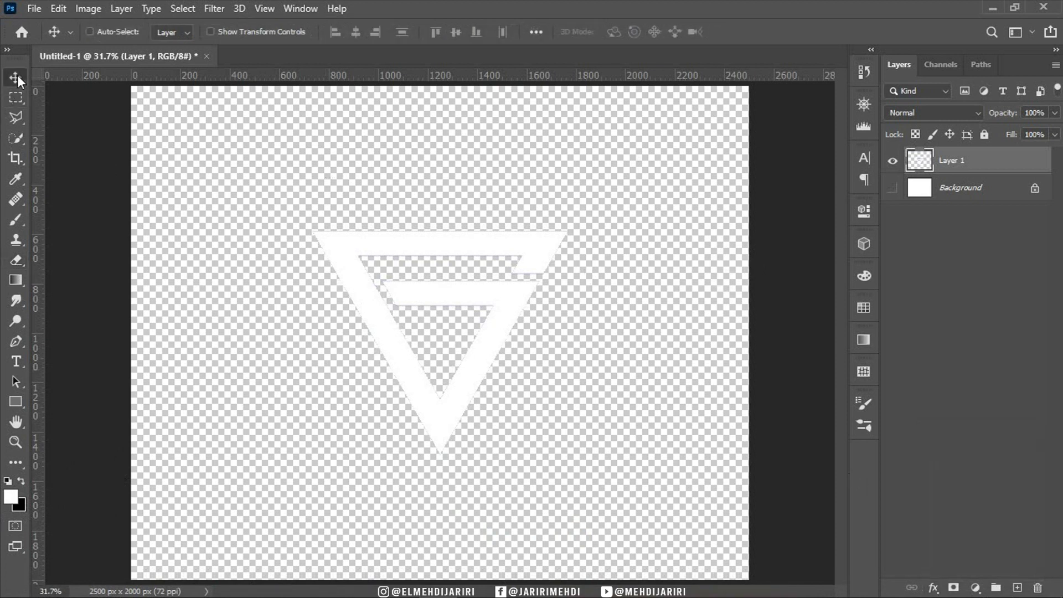
{"action": "left_click", "coordinate": [39, 9]}
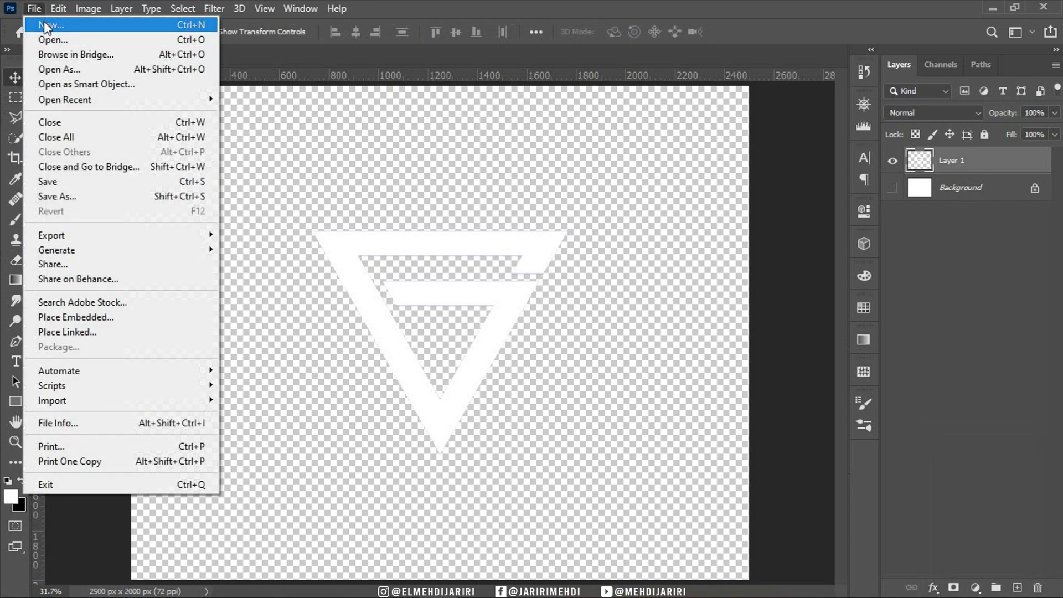
{"action": "left_click", "coordinate": [304, 217]}
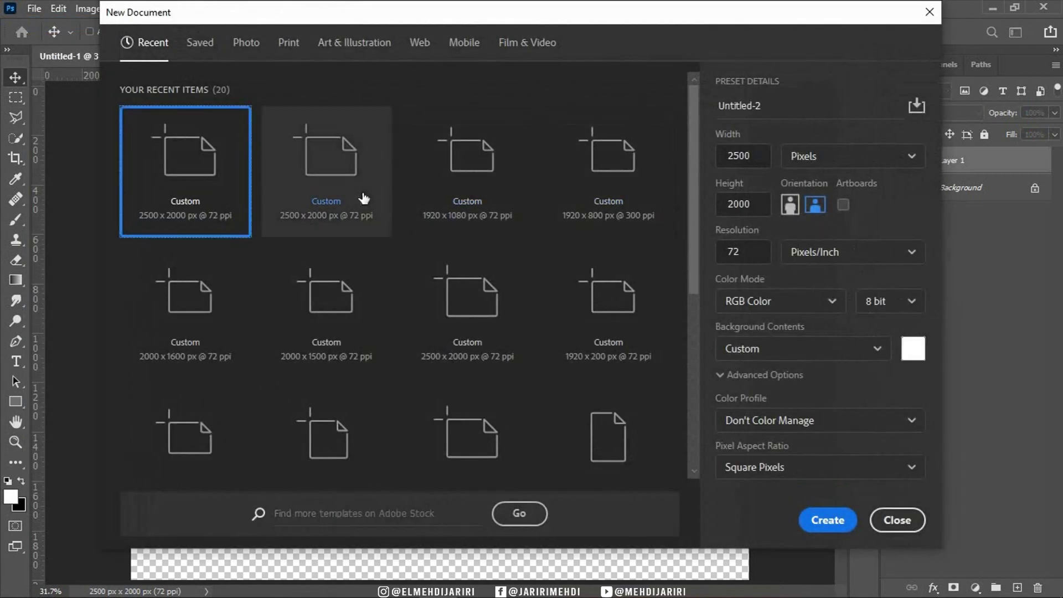
{"action": "left_click", "coordinate": [446, 196]}
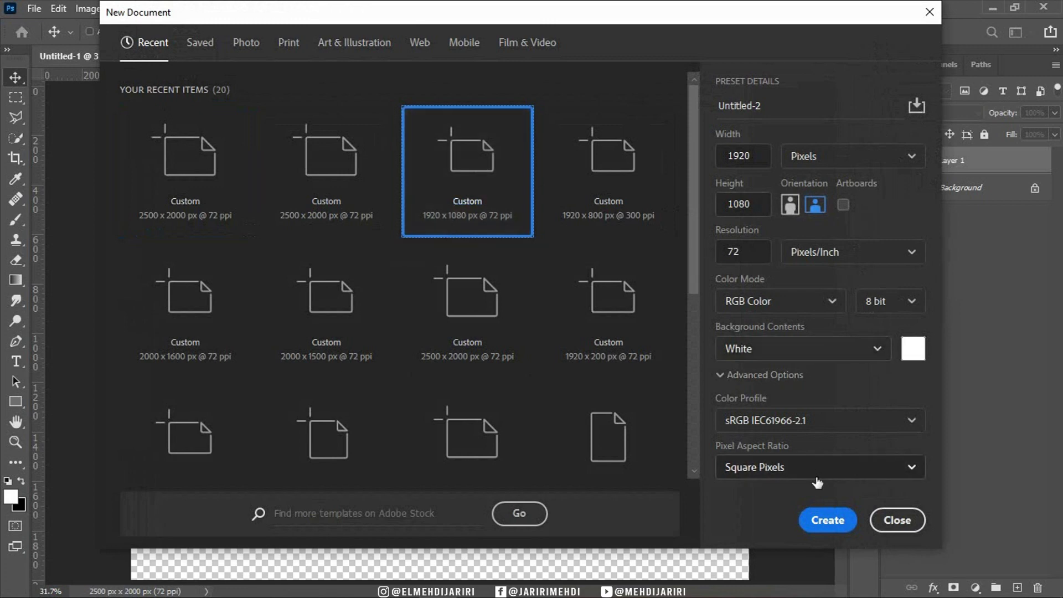
{"action": "left_click", "coordinate": [825, 522]}
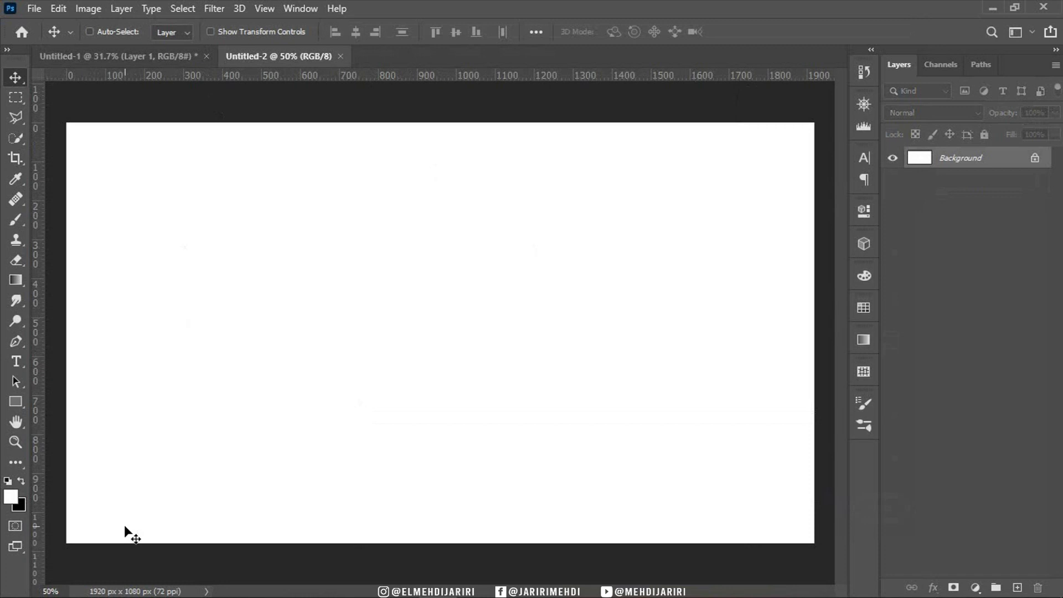
Place the brick-wall photo into Untitled-2, scaled to cover the 1920 × 1080 canvas, then return to Untitled-1.
{"action": "left_click", "coordinate": [170, 583]}
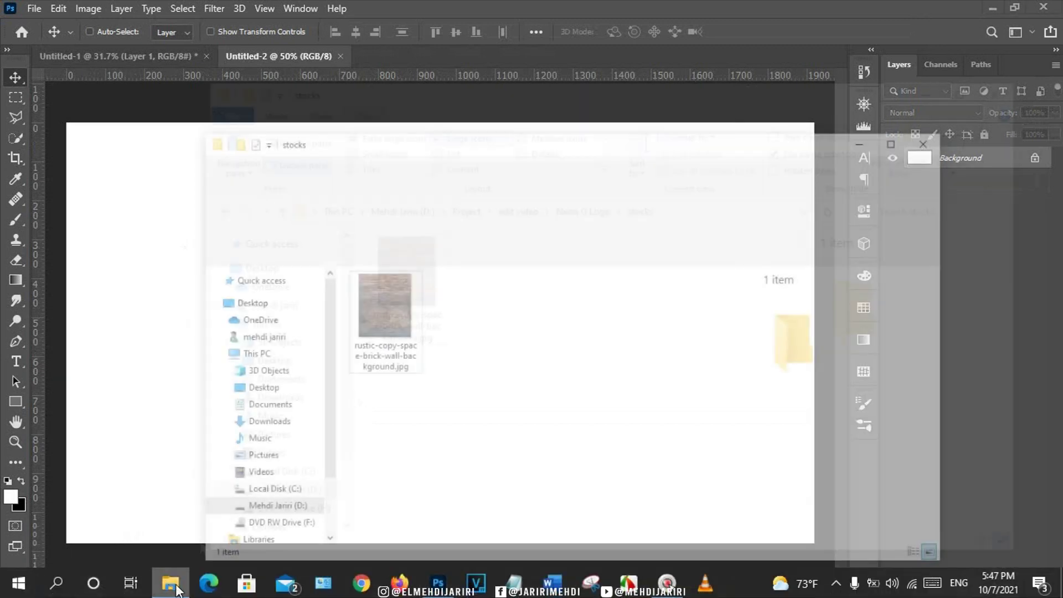
{"action": "left_click_drag", "start_coordinate": [420, 276], "coordinate": [143, 382]}
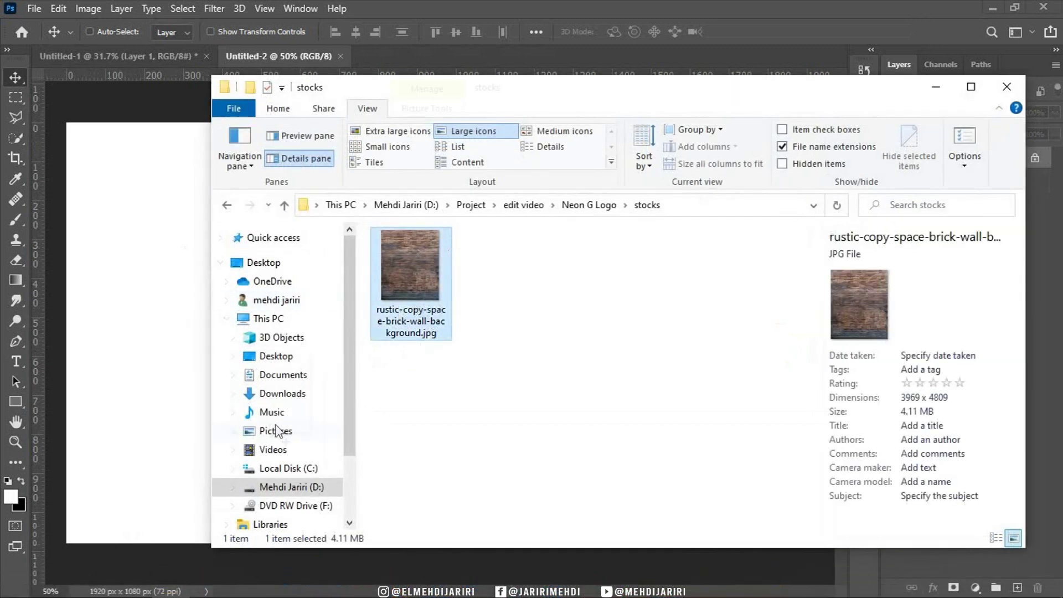
{"action": "left_click_drag", "start_coordinate": [142, 345], "coordinate": [143, 345]}
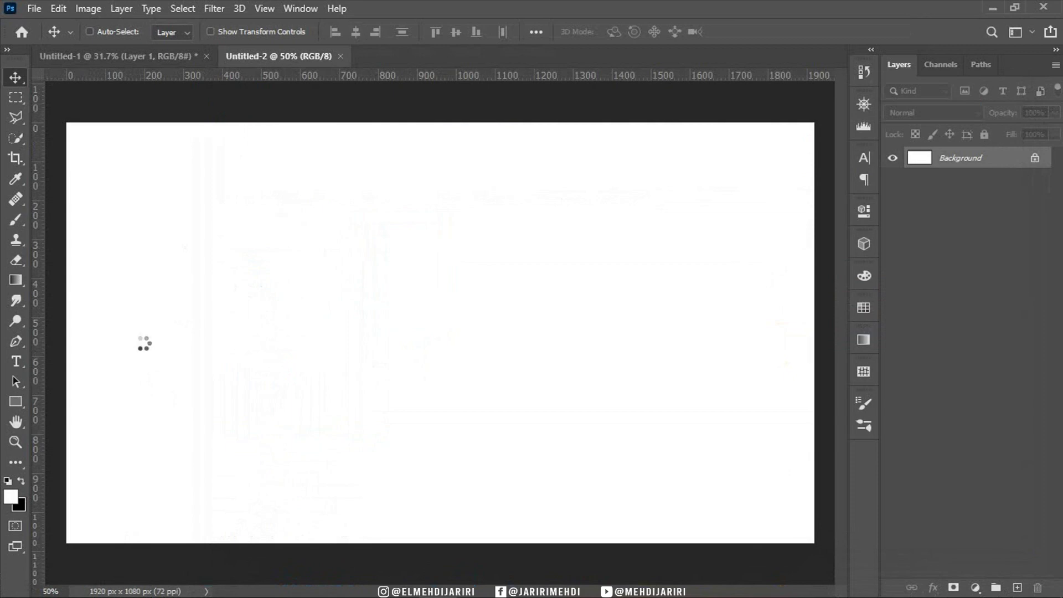
{"action": "key", "text": "ctrl+minus"}
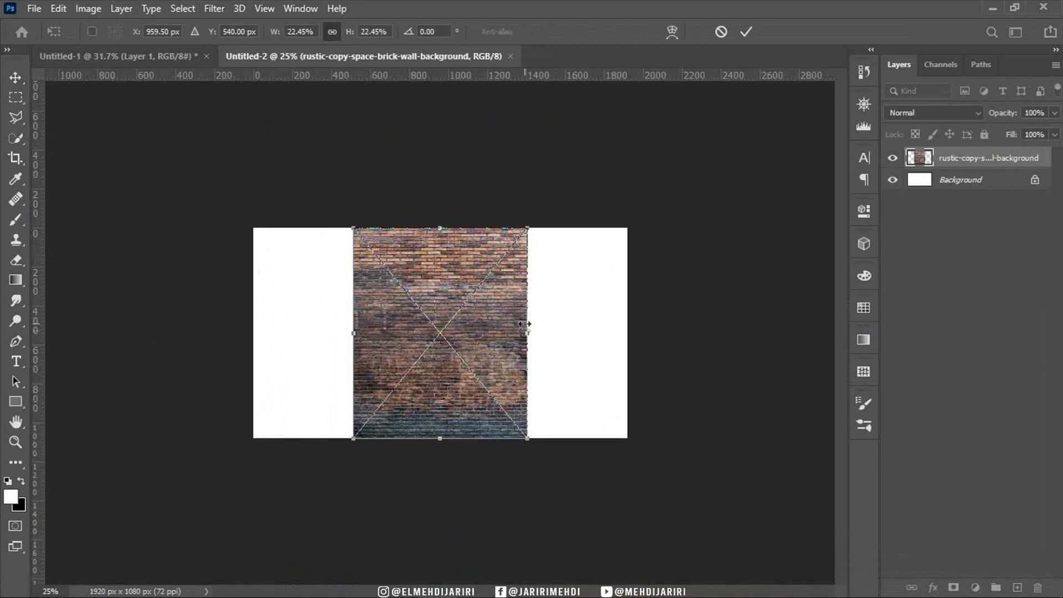
{"action": "mouse_move", "coordinate": [527, 334]}
{"action": "left_mouse_down"}
{"action": "mouse_move", "coordinate": [767, 339]}
{"action": "mouse_move", "coordinate": [756, 335]}
{"action": "left_mouse_up"}
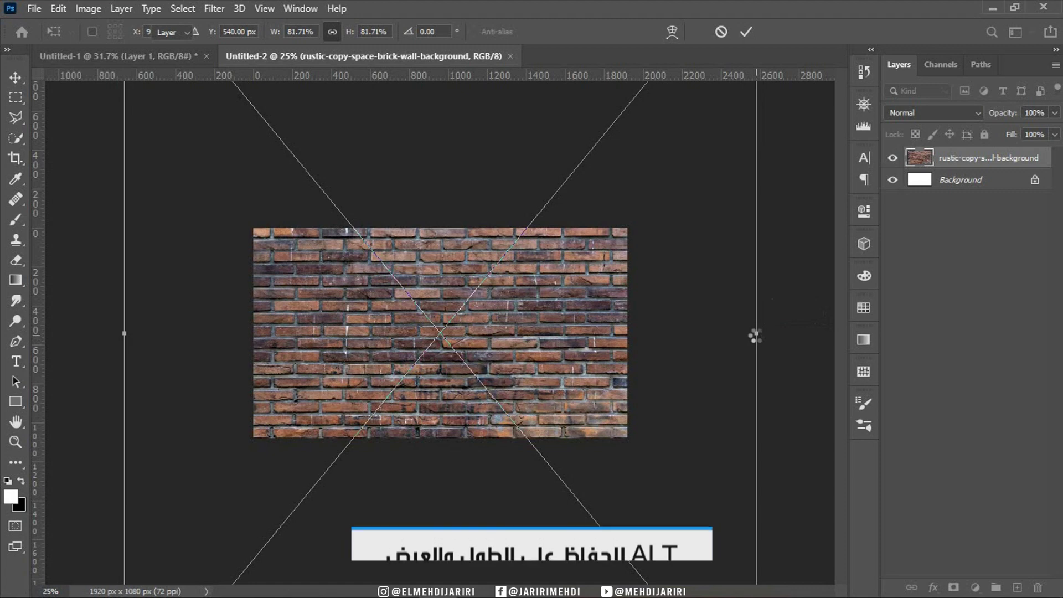
{"action": "key", "text": "Return"}
{"action": "key", "text": "ctrl+0"}
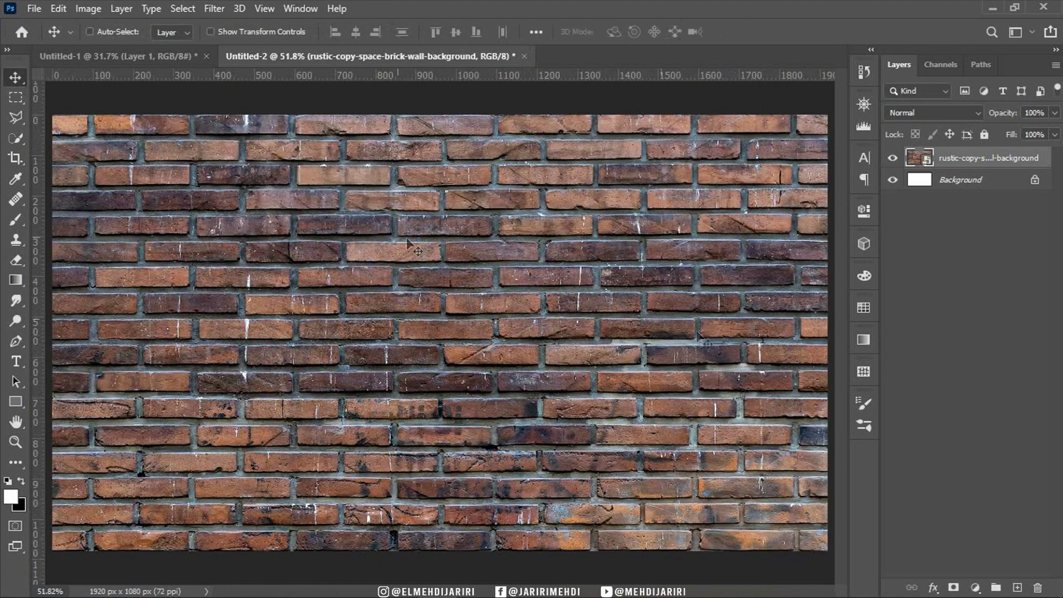
{"action": "left_click", "coordinate": [138, 57]}
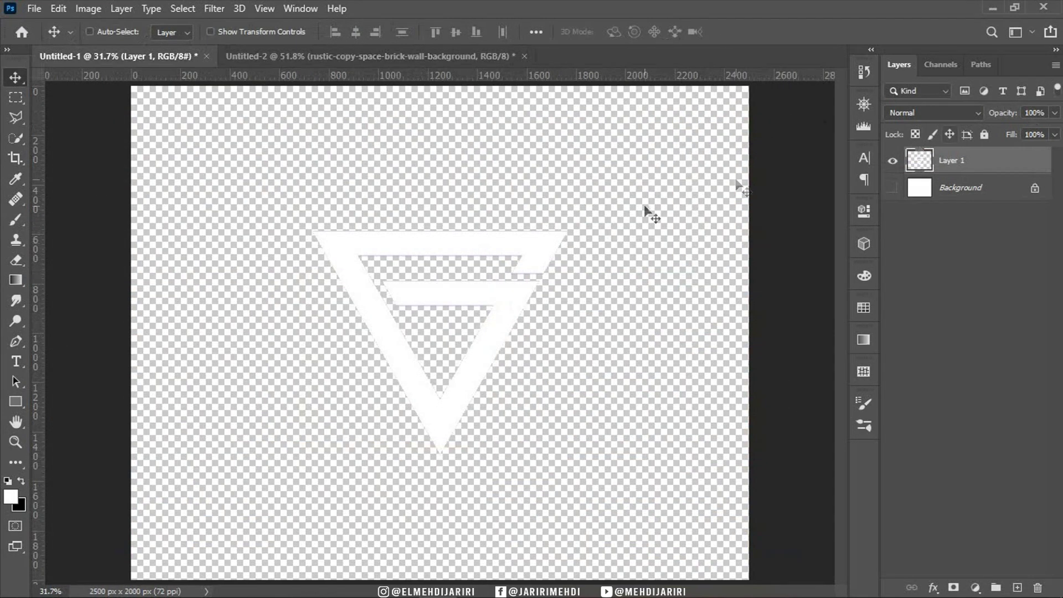
Bring the white logo into the brick-wall document and scale it down.
{"action": "left_click_drag", "start_coordinate": [452, 242], "coordinate": [349, 53]}
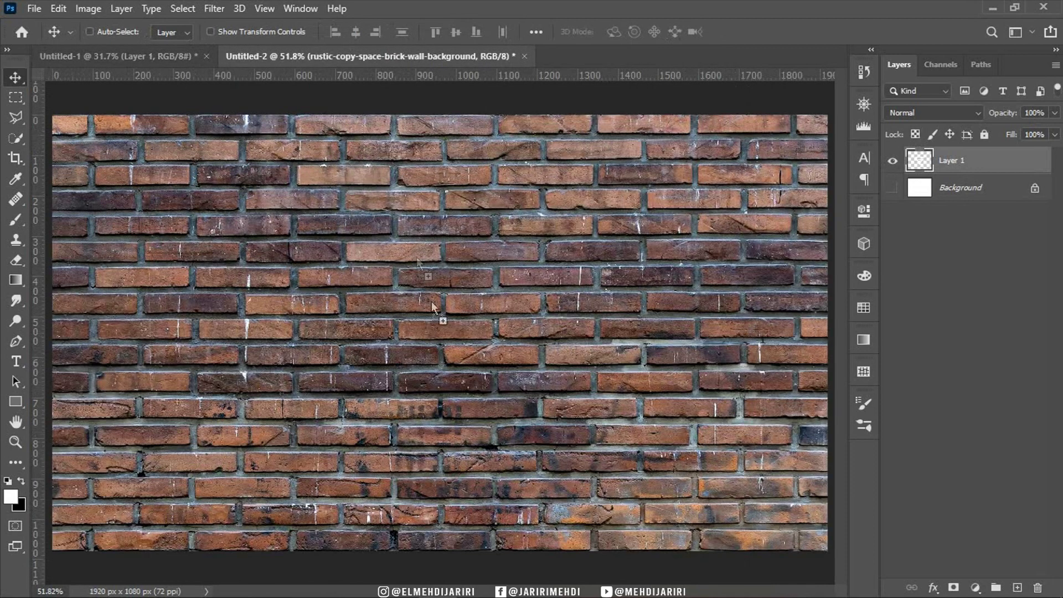
{"action": "left_click_drag", "start_coordinate": [349, 54], "coordinate": [453, 294]}
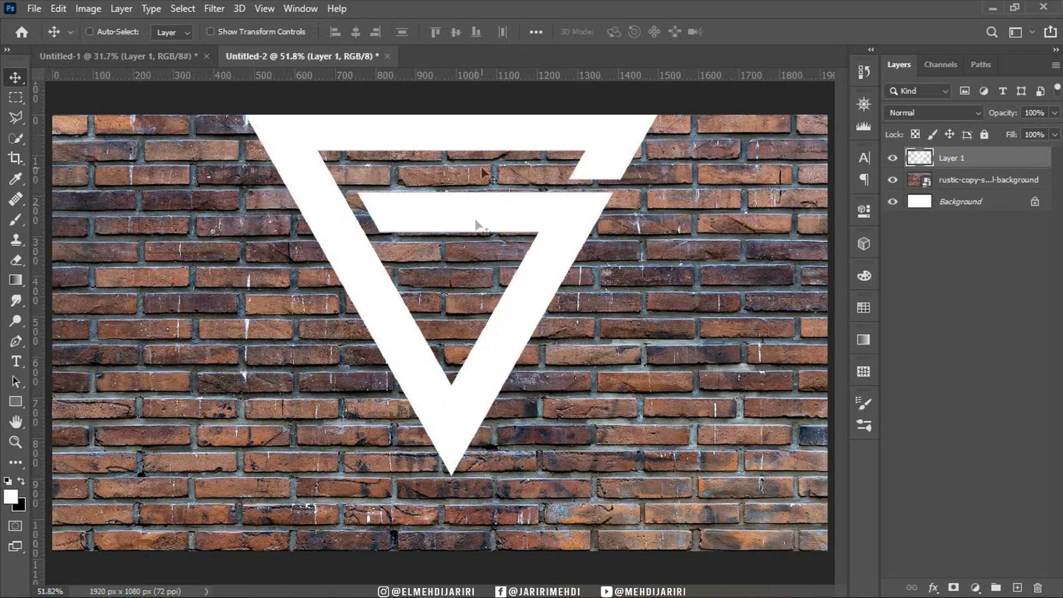
{"action": "left_click_drag", "start_coordinate": [480, 148], "coordinate": [470, 185]}
{"action": "key", "text": "ctrl+t"}
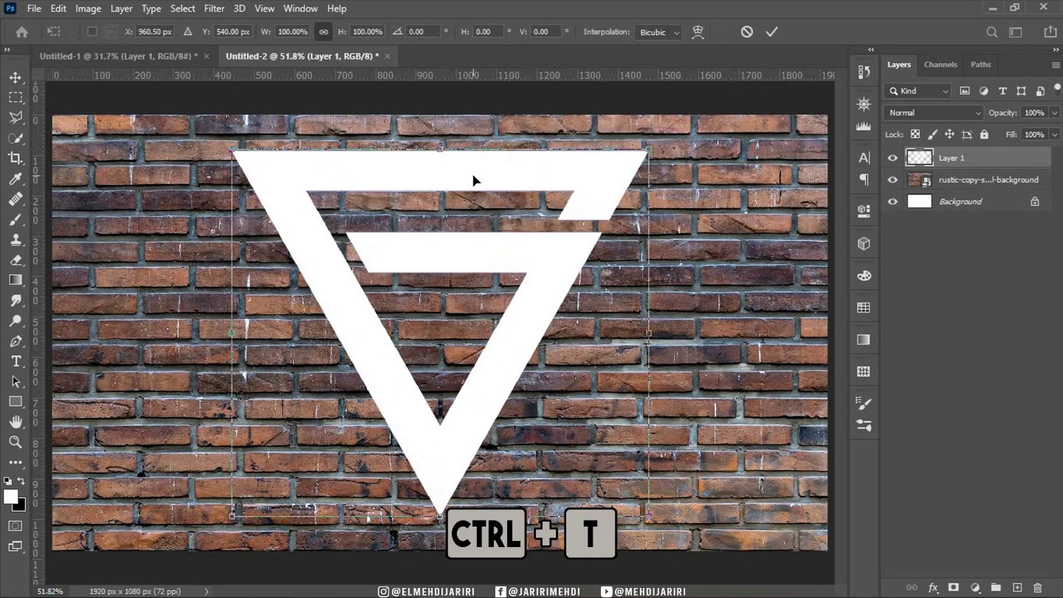
{"action": "left_click_drag", "start_coordinate": [440, 149], "coordinate": [437, 209]}
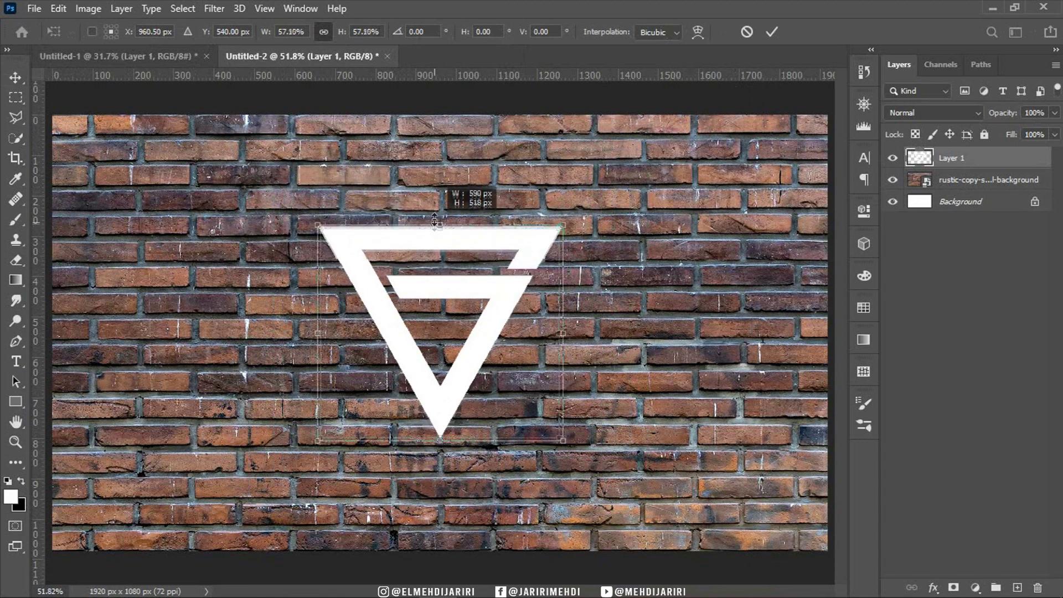
{"action": "key", "text": "Return"}
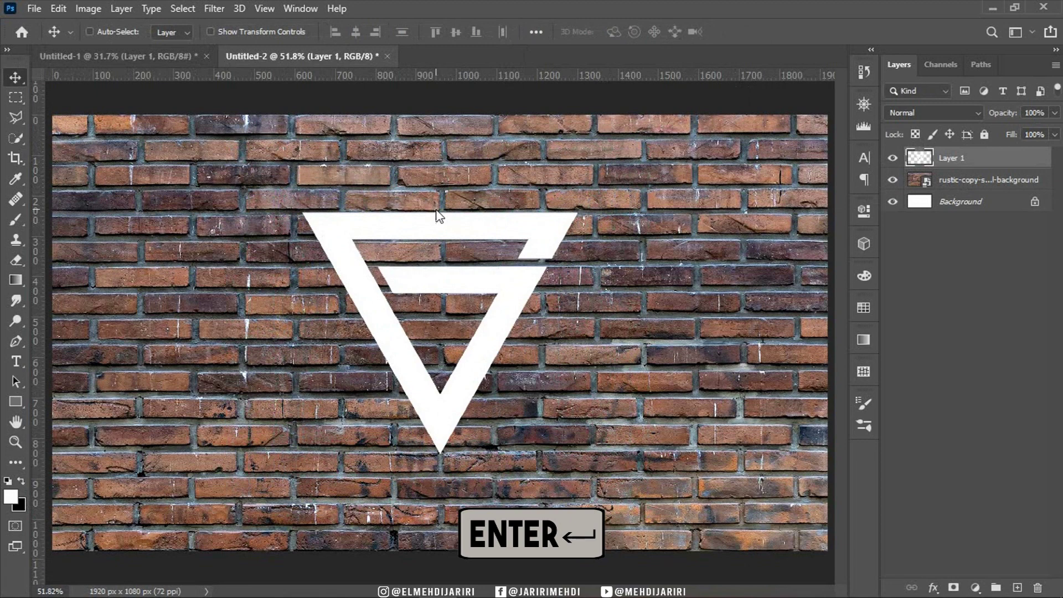
Turn on Smart Guides and centre the triangle logo on the wall.
{"action": "left_click_drag", "start_coordinate": [433, 220], "coordinate": [431, 228]}
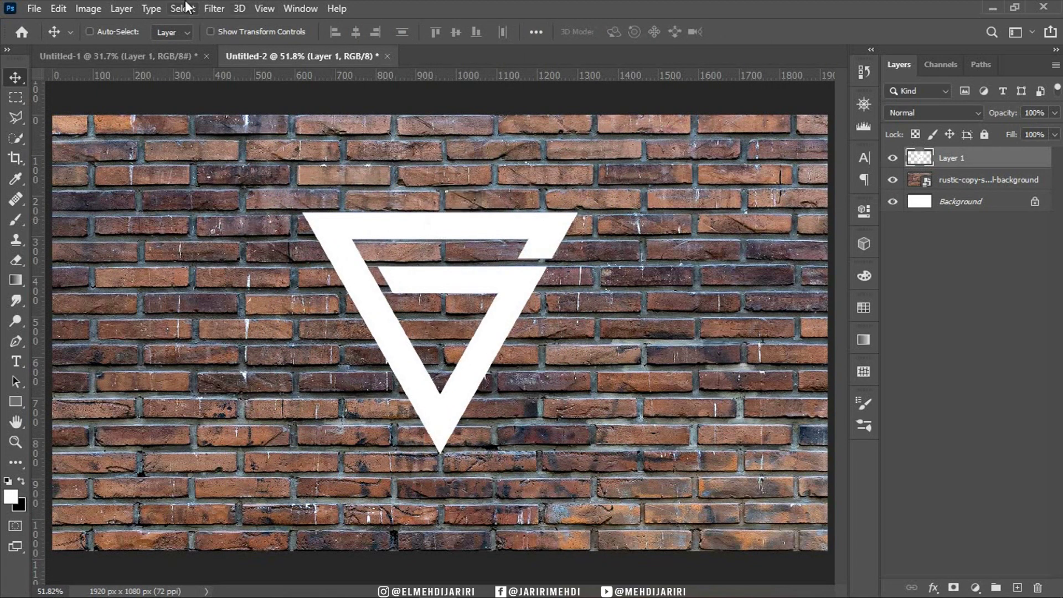
{"action": "left_click", "coordinate": [266, 8]}
{"action": "mouse_move", "coordinate": [277, 317]}
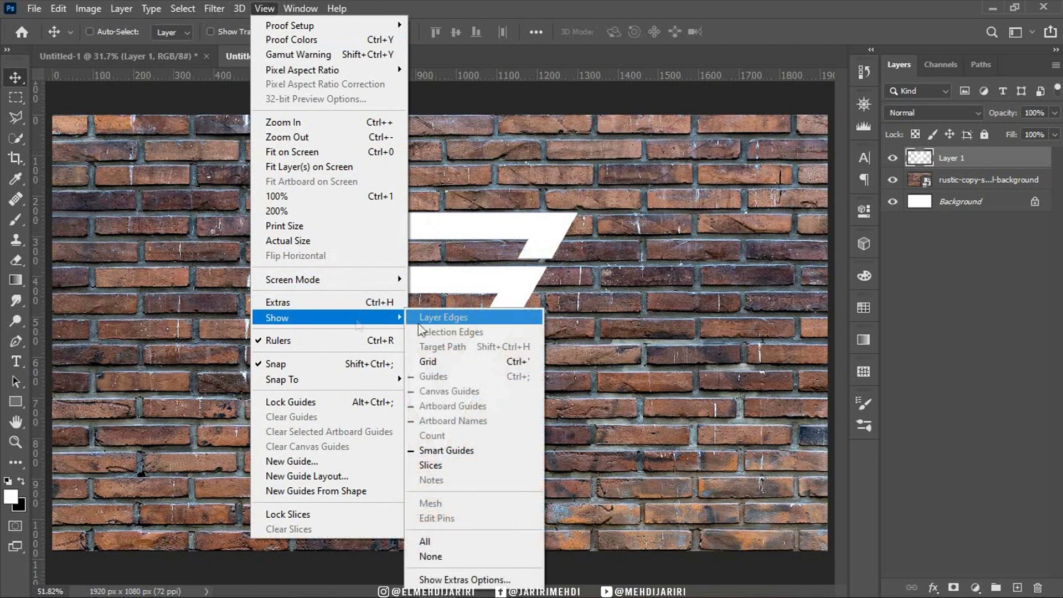
{"action": "left_click", "coordinate": [460, 451]}
{"action": "left_click_drag", "start_coordinate": [474, 238], "coordinate": [466, 236]}
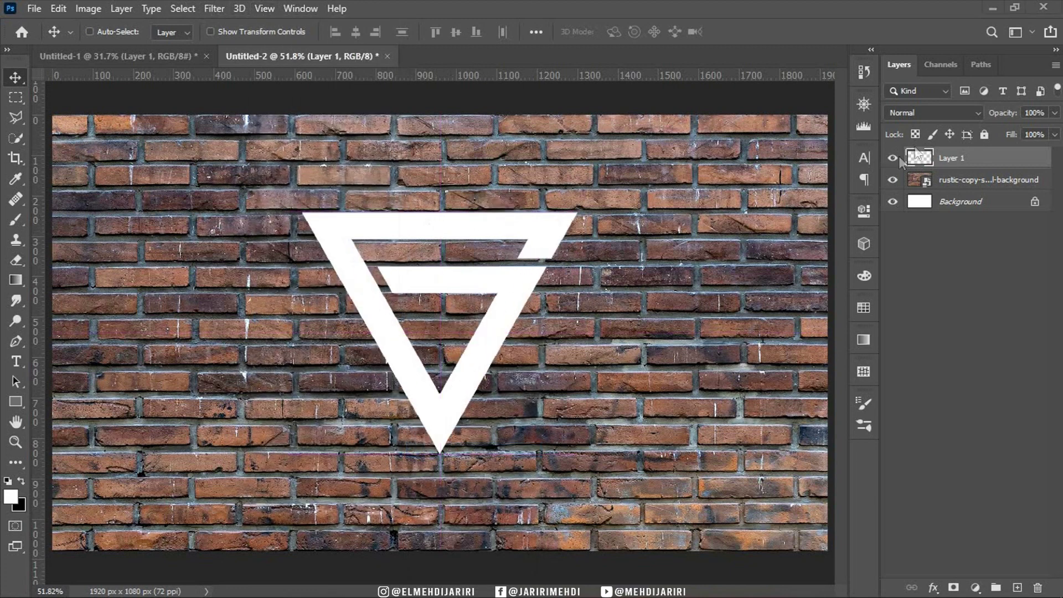
Rename the logo layer to 'Logo' and select the brick wall layer.
{"action": "left_click", "coordinate": [953, 160]}
{"action": "type", "text": "Logo"}
{"action": "key", "text": "Return"}
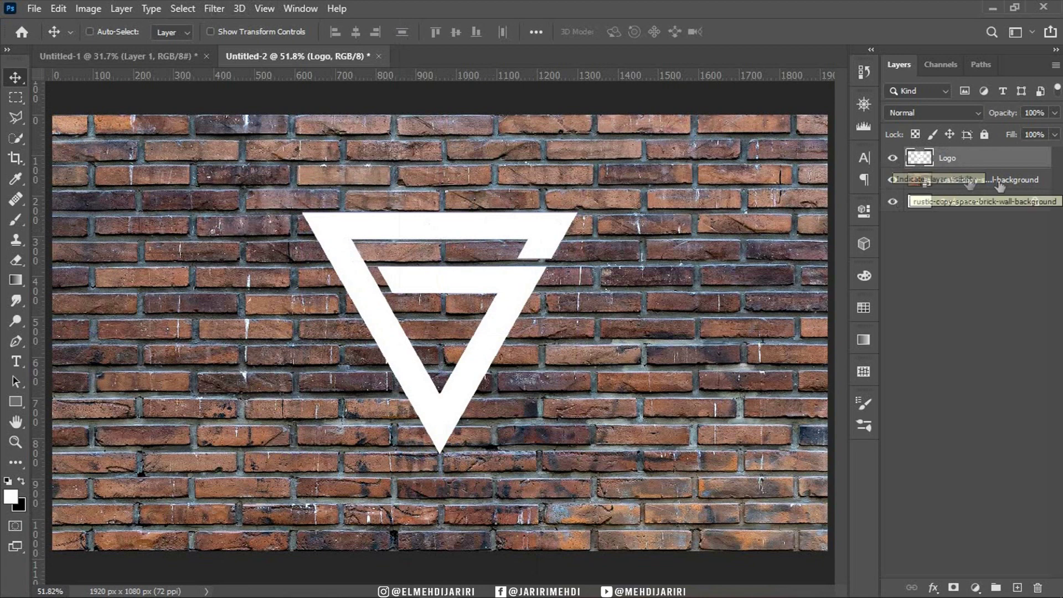
{"action": "left_click", "coordinate": [922, 180]}
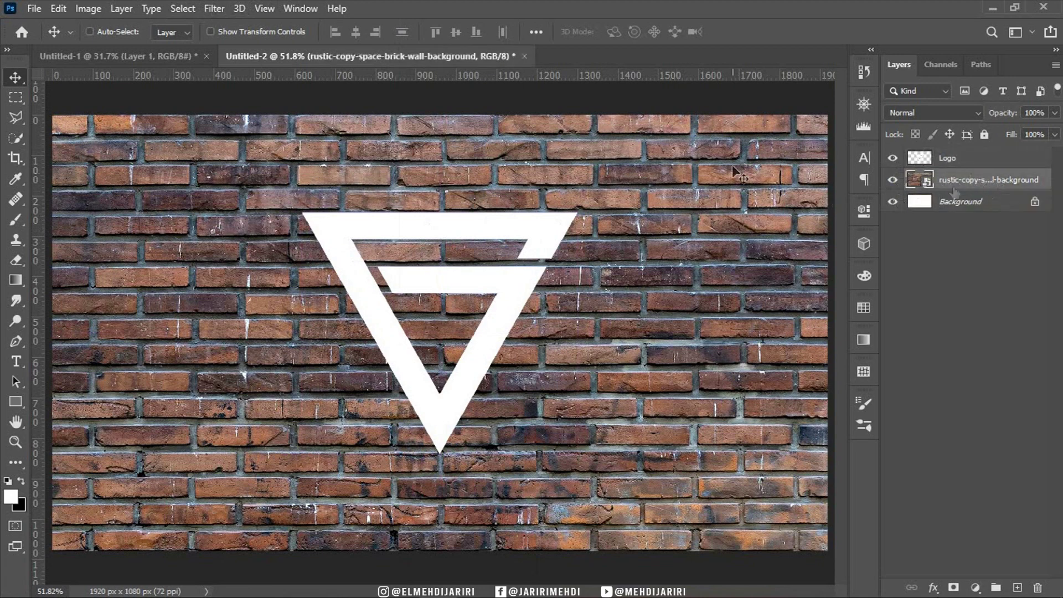
Add a Hue/Saturation adjustment that lowers the Reds saturation to about -49.
{"action": "left_click", "coordinate": [975, 587]}
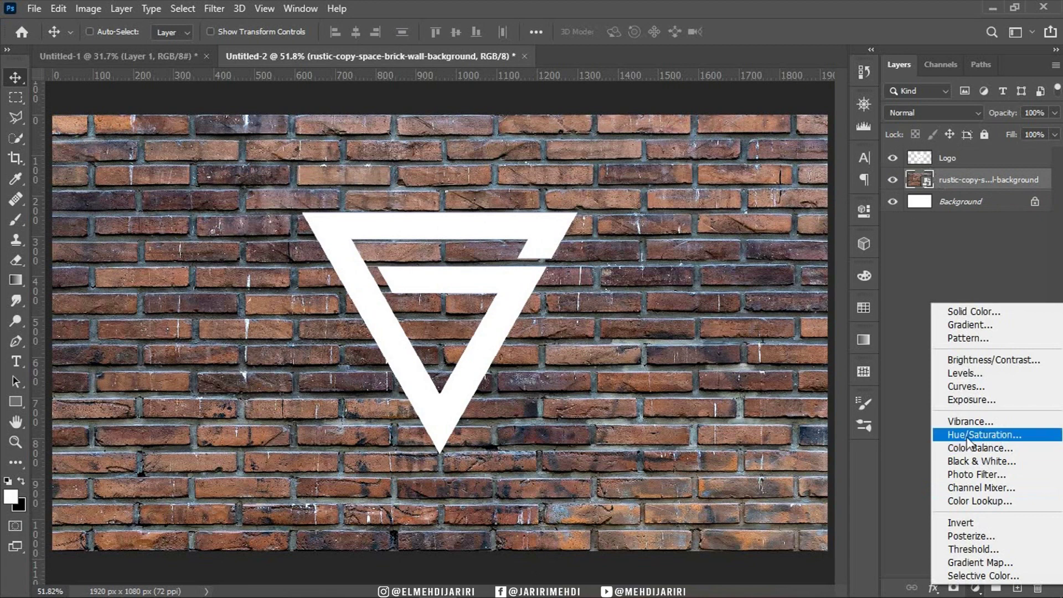
{"action": "left_click", "coordinate": [968, 435]}
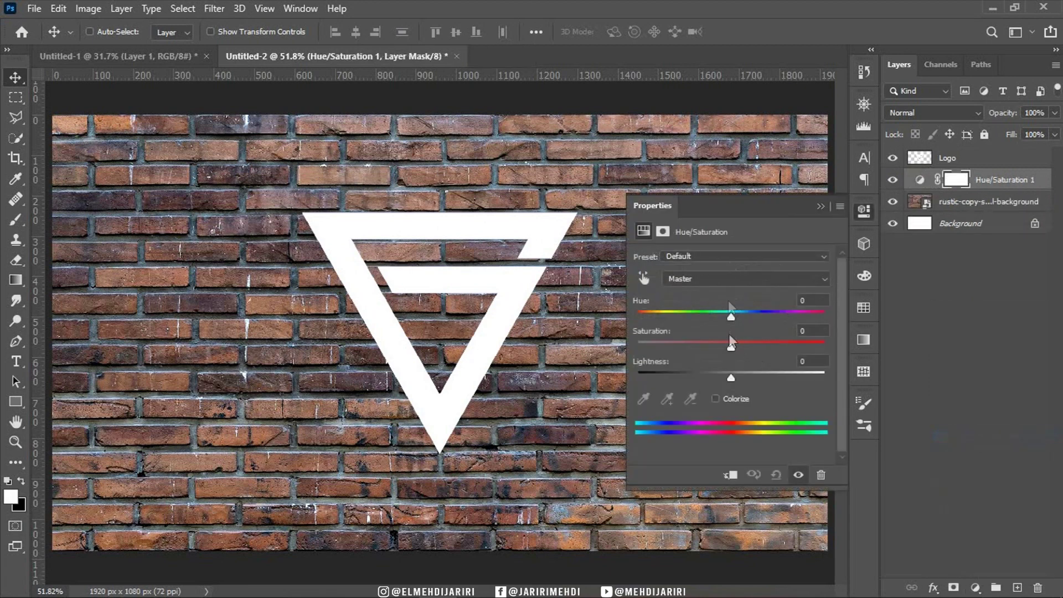
{"action": "left_click", "coordinate": [699, 279]}
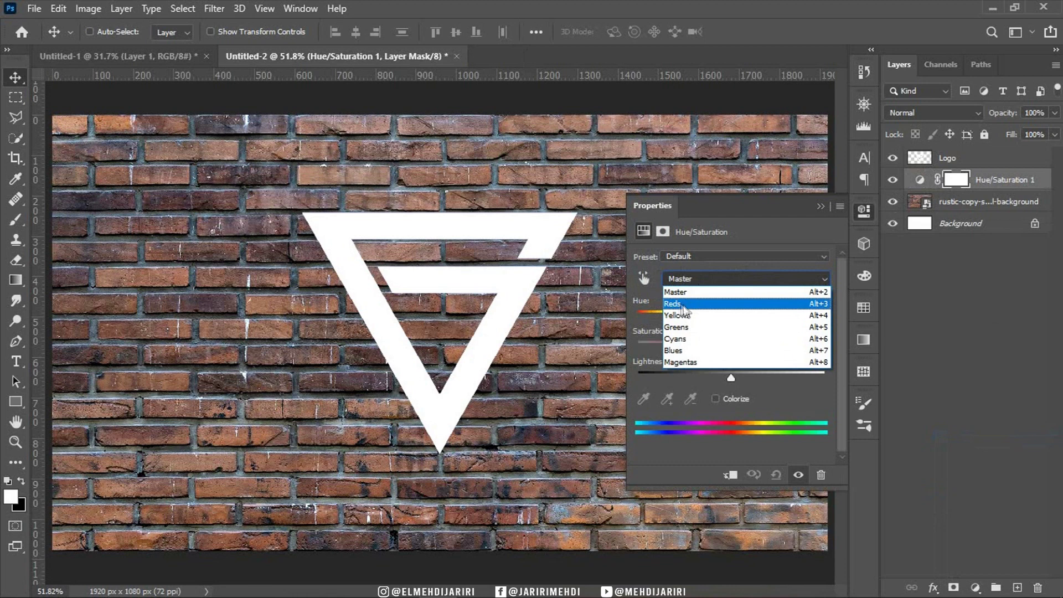
{"action": "left_click", "coordinate": [683, 305]}
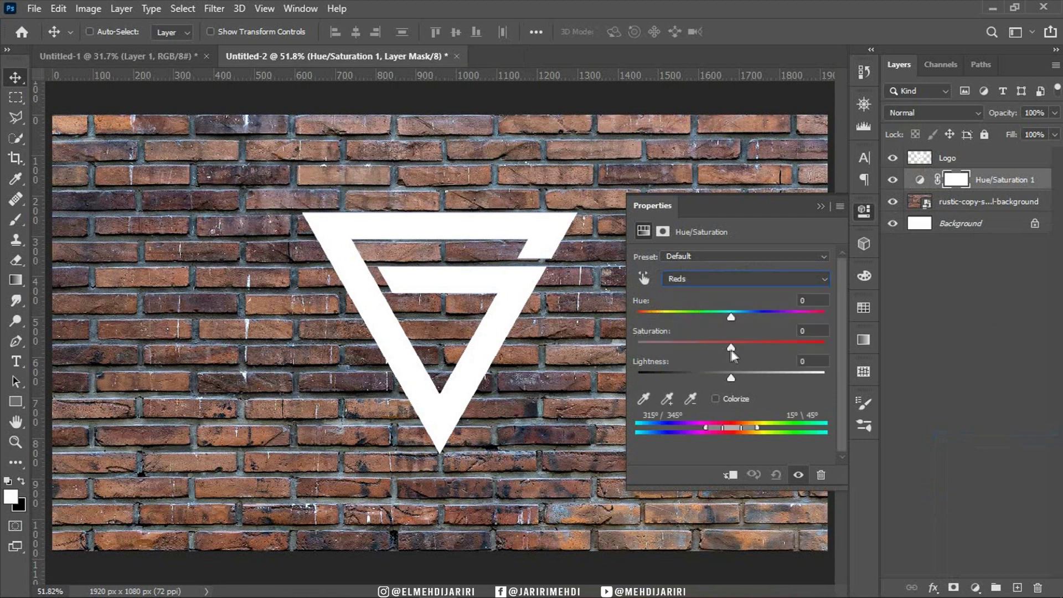
{"action": "left_click_drag", "start_coordinate": [731, 348], "coordinate": [711, 350]}
{"action": "left_click_drag", "start_coordinate": [690, 350], "coordinate": [684, 350]}
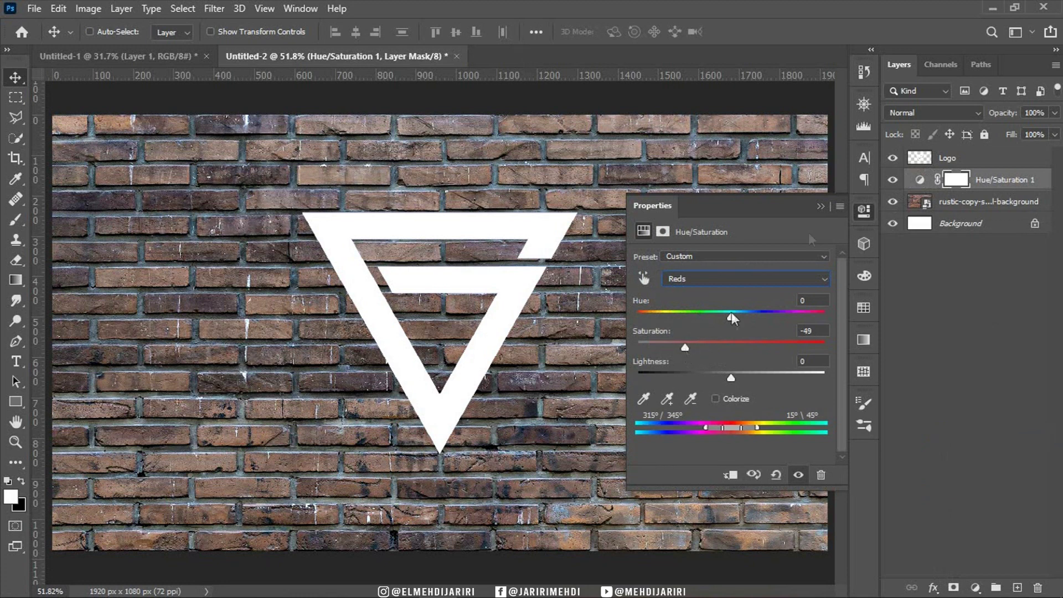
{"action": "left_click", "coordinate": [821, 207]}
{"action": "left_click", "coordinate": [892, 179]}
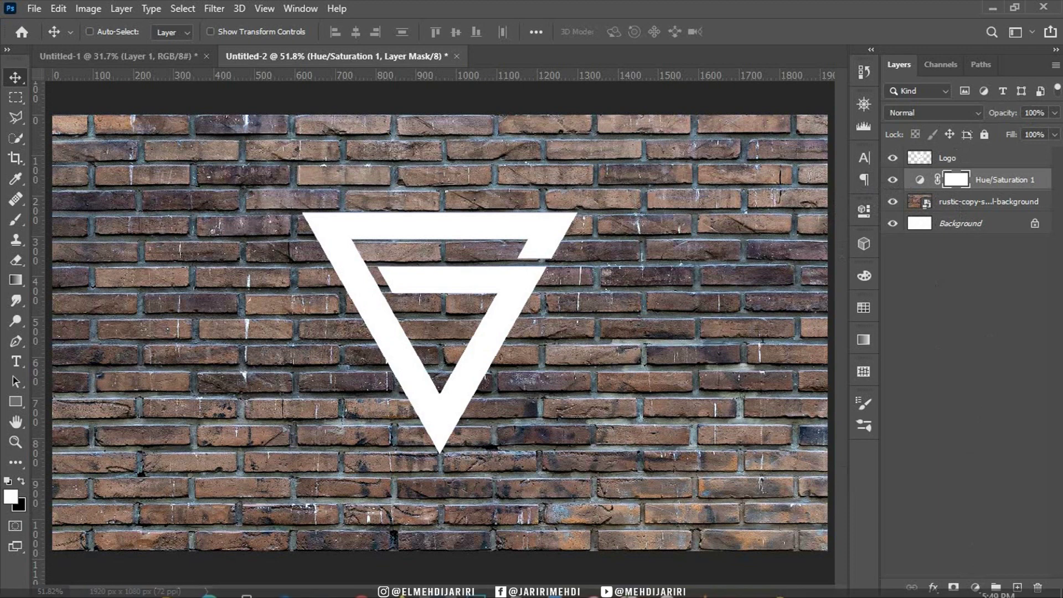
{"action": "left_click", "coordinate": [975, 578]}
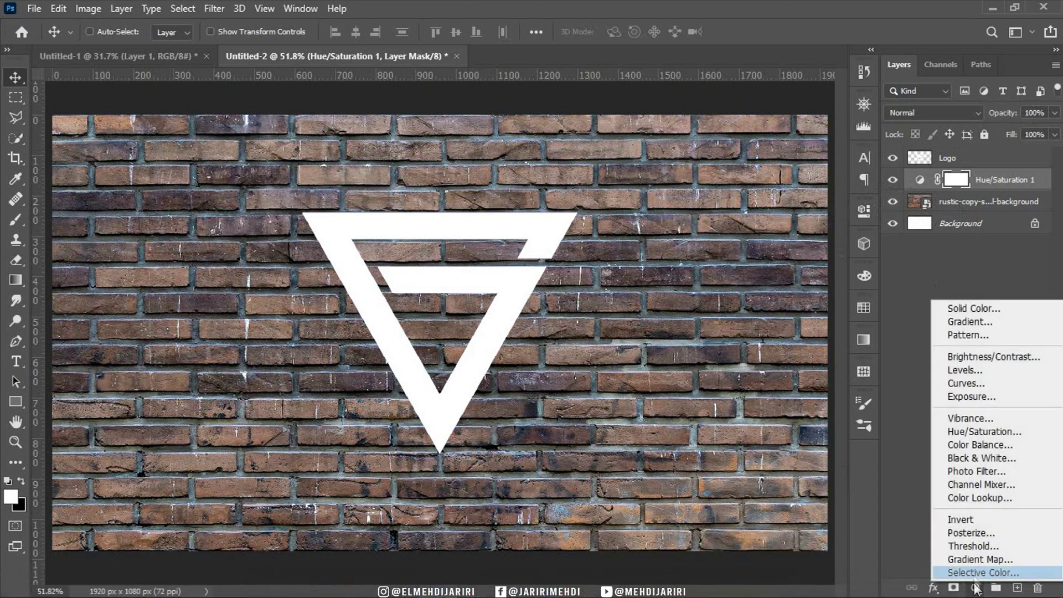
Add an Exposure adjustment at about -1.44 to darken the brick wall.
{"action": "left_click", "coordinate": [944, 396]}
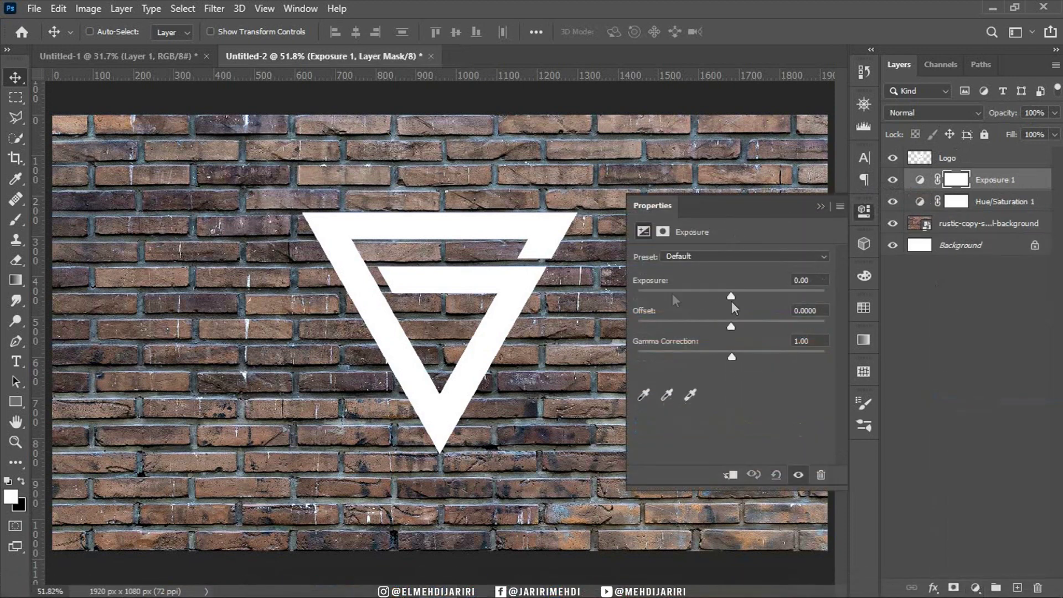
{"action": "left_click_drag", "start_coordinate": [731, 298], "coordinate": [710, 296]}
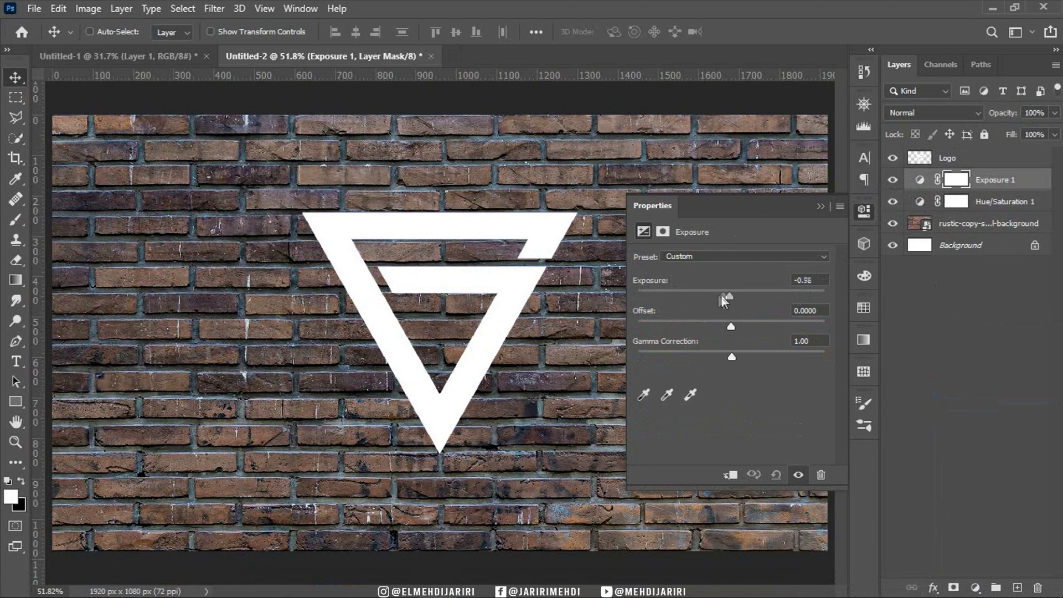
{"action": "left_click_drag", "start_coordinate": [709, 295], "coordinate": [711, 294]}
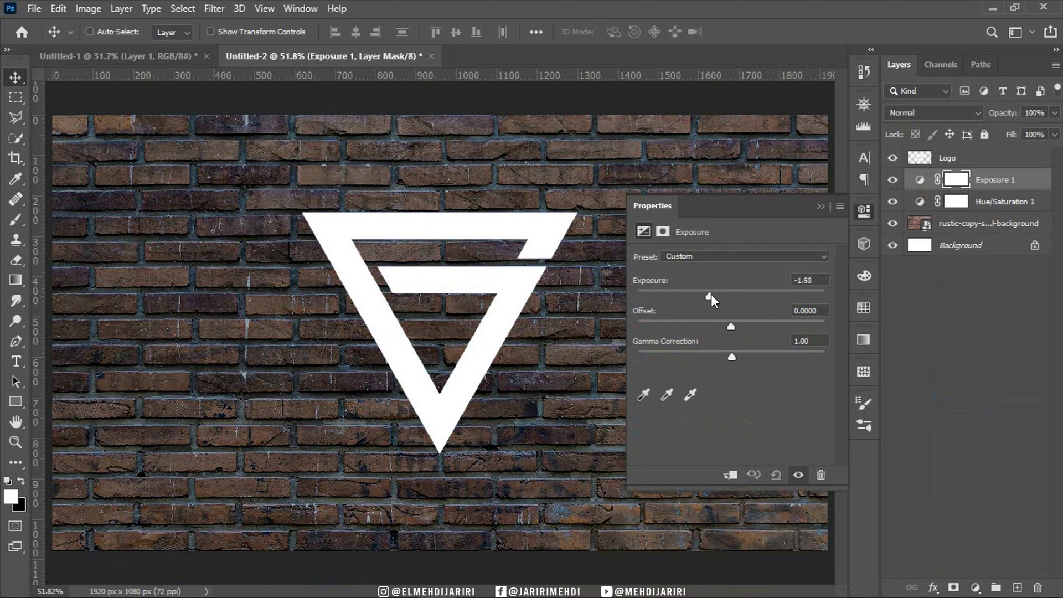
{"action": "left_click", "coordinate": [819, 205]}
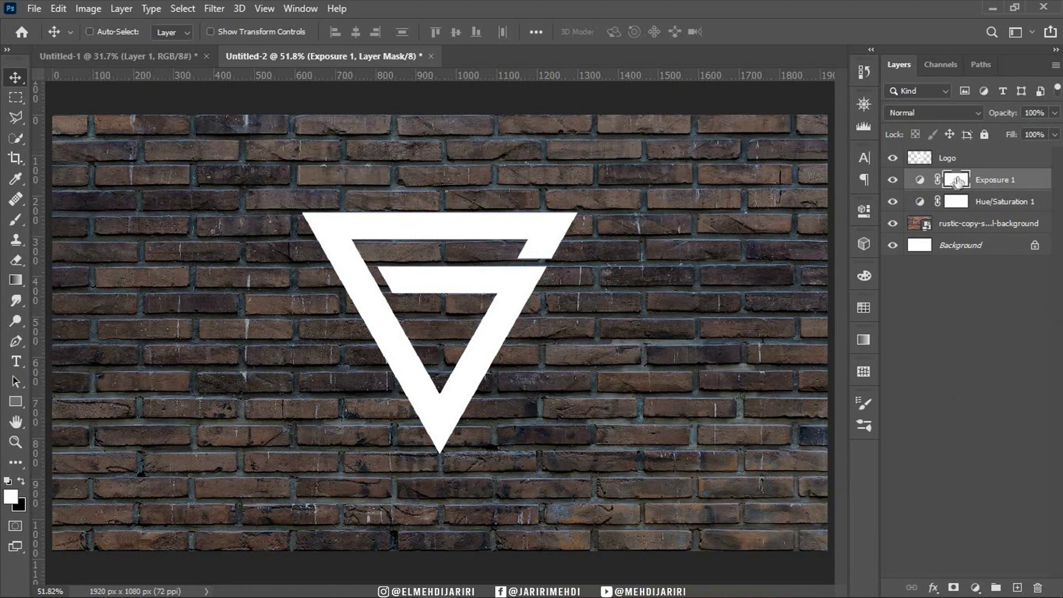
Select a soft Brush and adjust its size.
{"action": "left_click", "coordinate": [16, 220]}
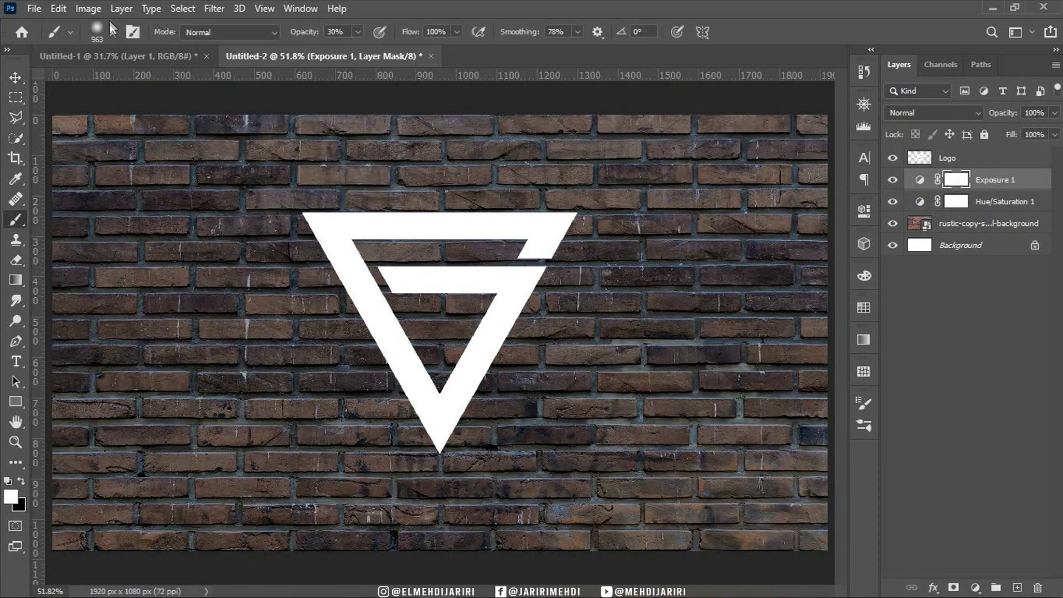
{"action": "left_click", "coordinate": [113, 30]}
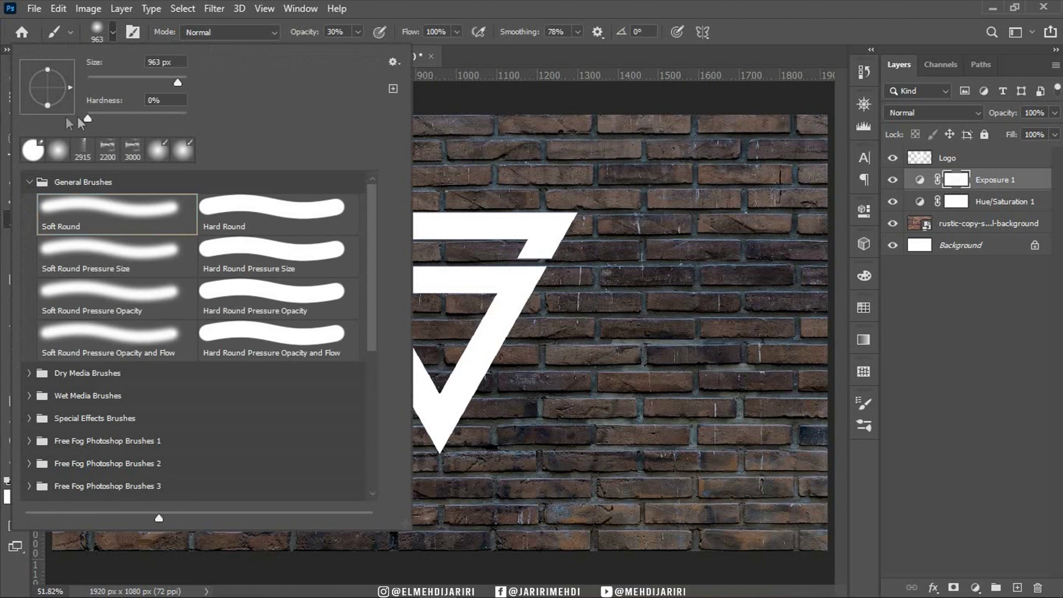
{"action": "key", "text": "Return"}
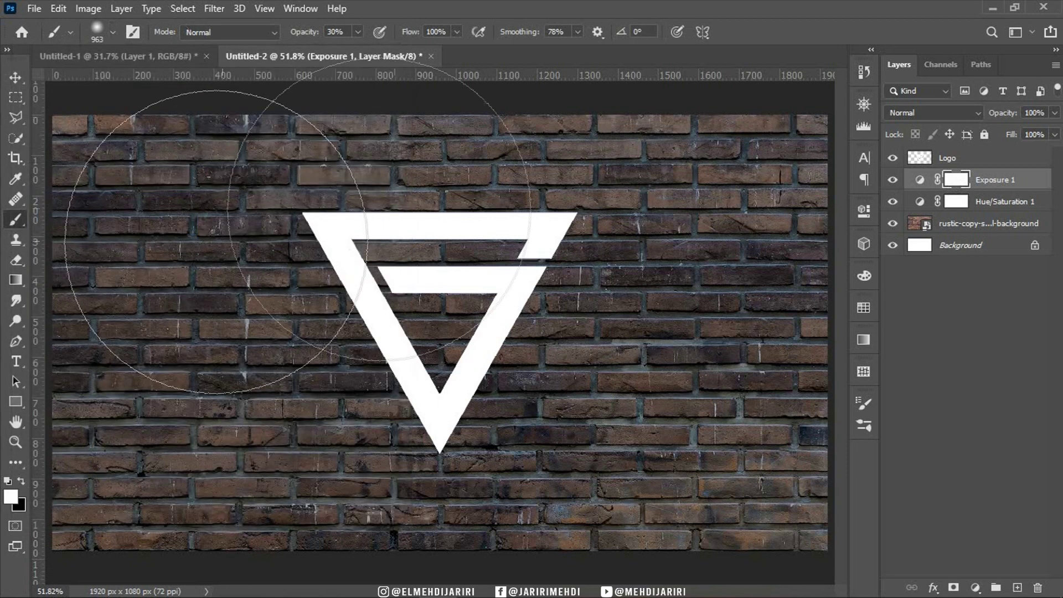
{"action": "mouse_move", "coordinate": [414, 210]}
{"action": "left_mouse_down"}
{"action": "mouse_move", "coordinate": [307, 210]}
{"action": "mouse_move", "coordinate": [351, 218]}
{"action": "left_mouse_up"}
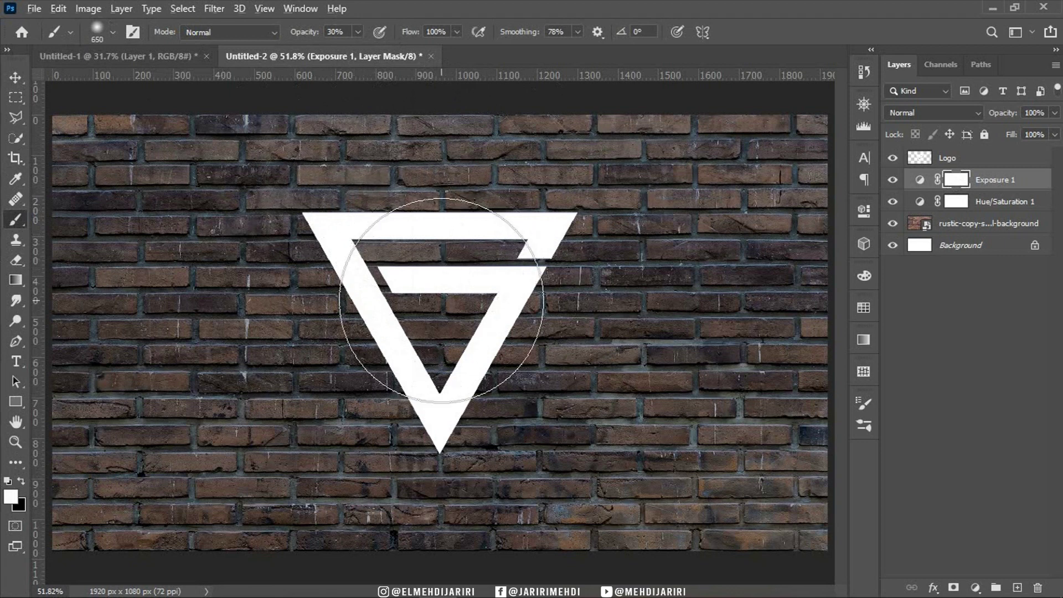
{"action": "left_click_drag", "start_coordinate": [480, 273], "coordinate": [495, 274]}
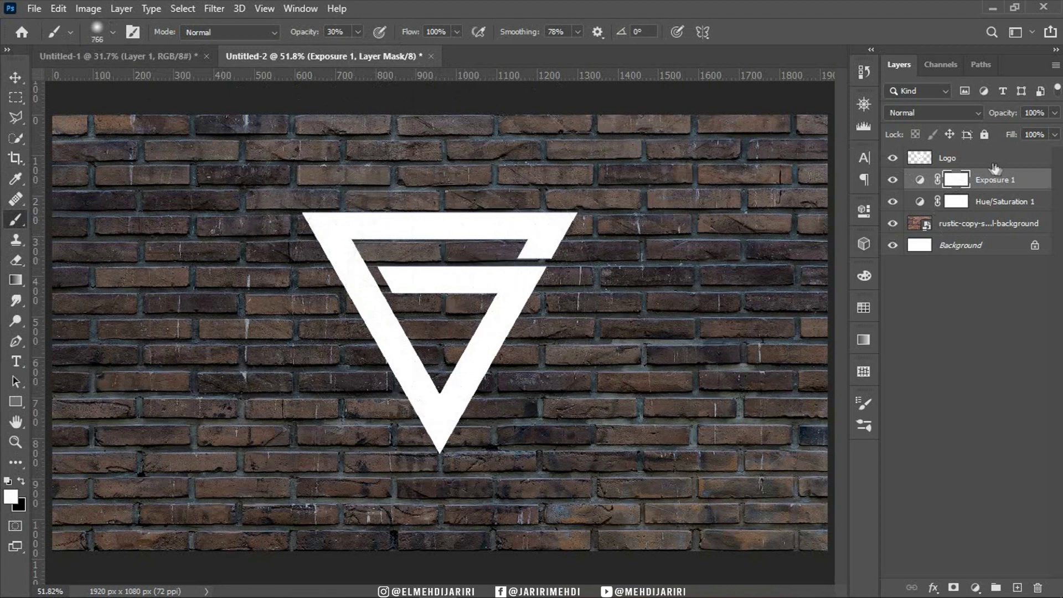
Paint black at 100% opacity on the Exposure mask behind the logo.
{"action": "key", "text": "x"}
{"action": "left_click", "coordinate": [408, 310]}
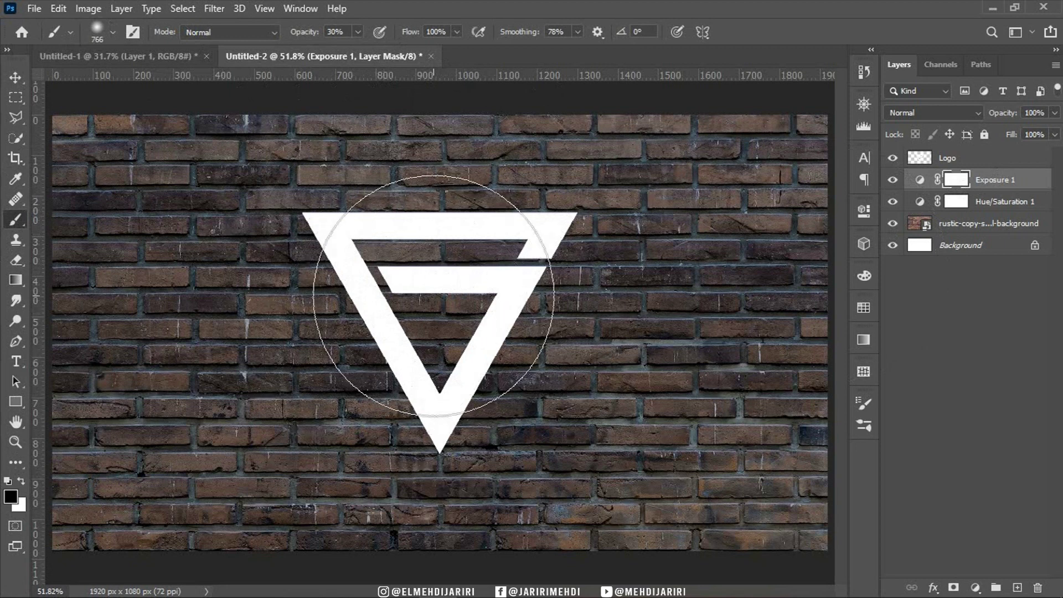
{"action": "key", "text": "x"}
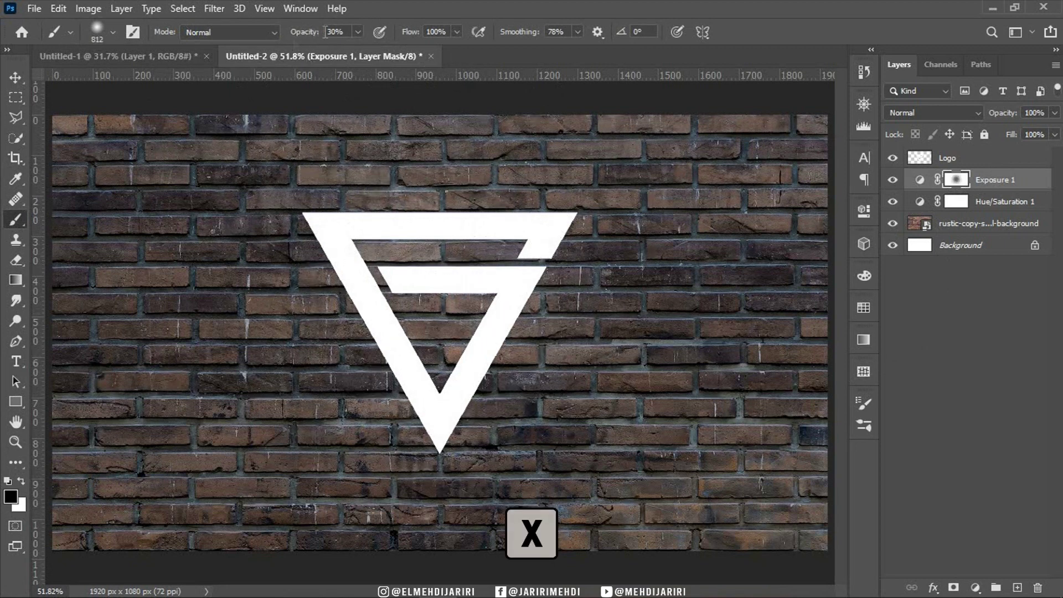
{"action": "left_click_drag", "start_coordinate": [304, 32], "coordinate": [527, 32]}
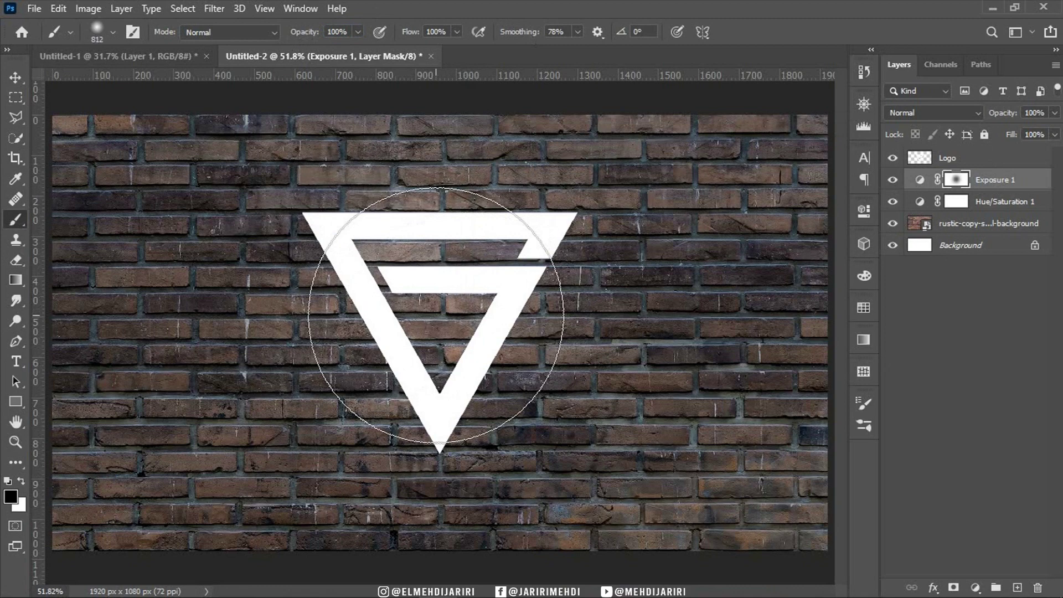
{"action": "left_click", "coordinate": [436, 315]}
{"action": "left_click", "coordinate": [892, 181]}
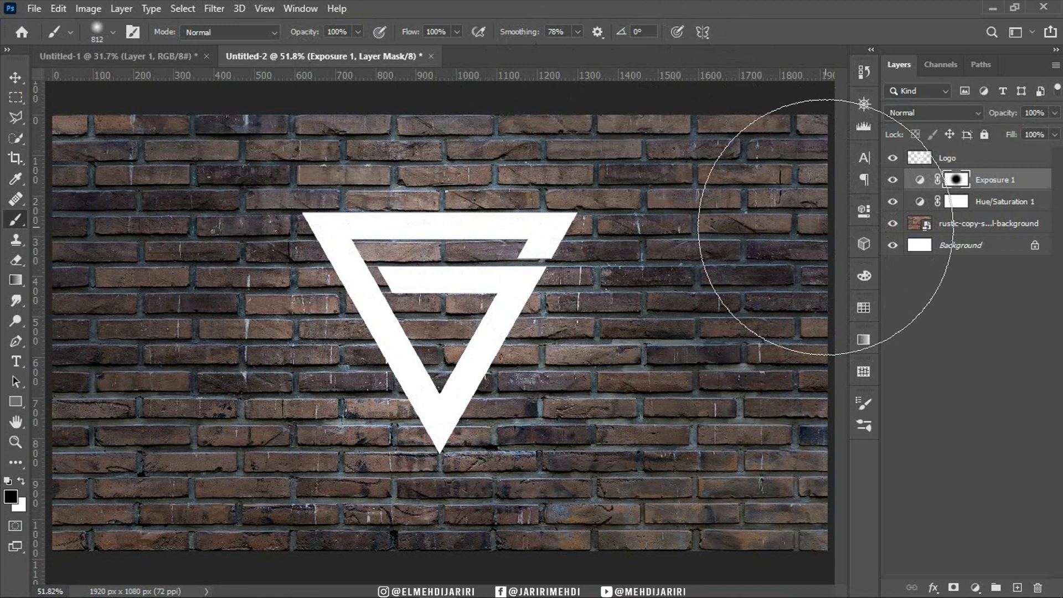
Add a Levels adjustment with the white output level lowered to 179.
{"action": "left_click", "coordinate": [976, 587]}
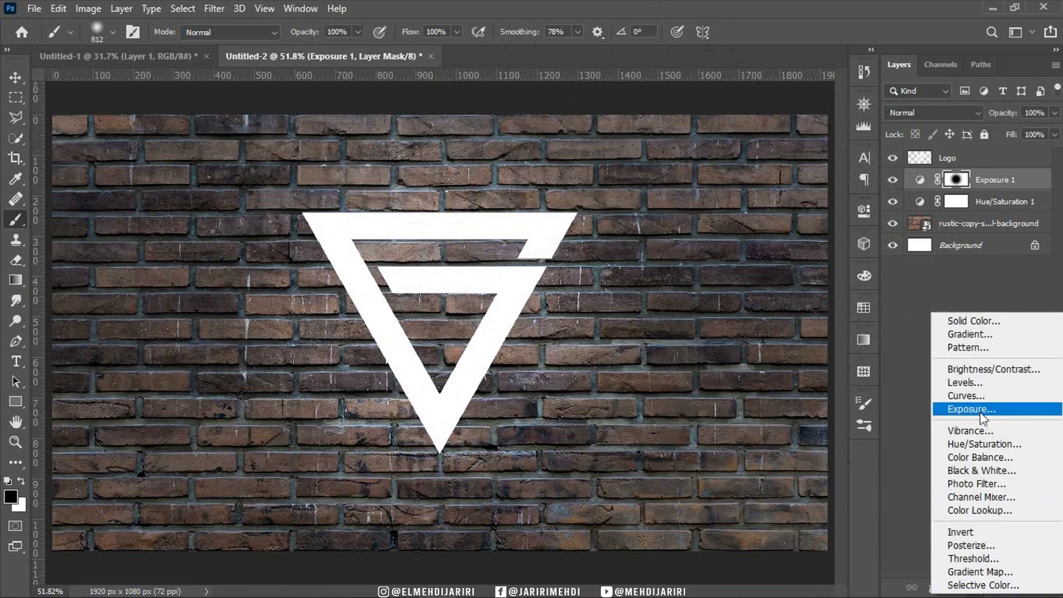
{"action": "left_click", "coordinate": [979, 383]}
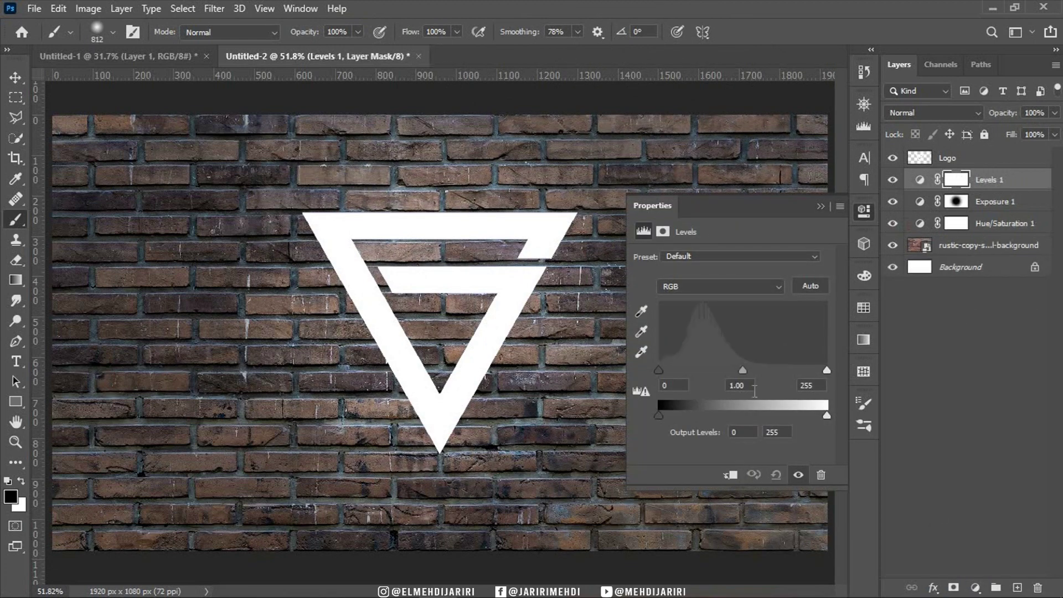
{"action": "left_click_drag", "start_coordinate": [826, 415], "coordinate": [778, 414]}
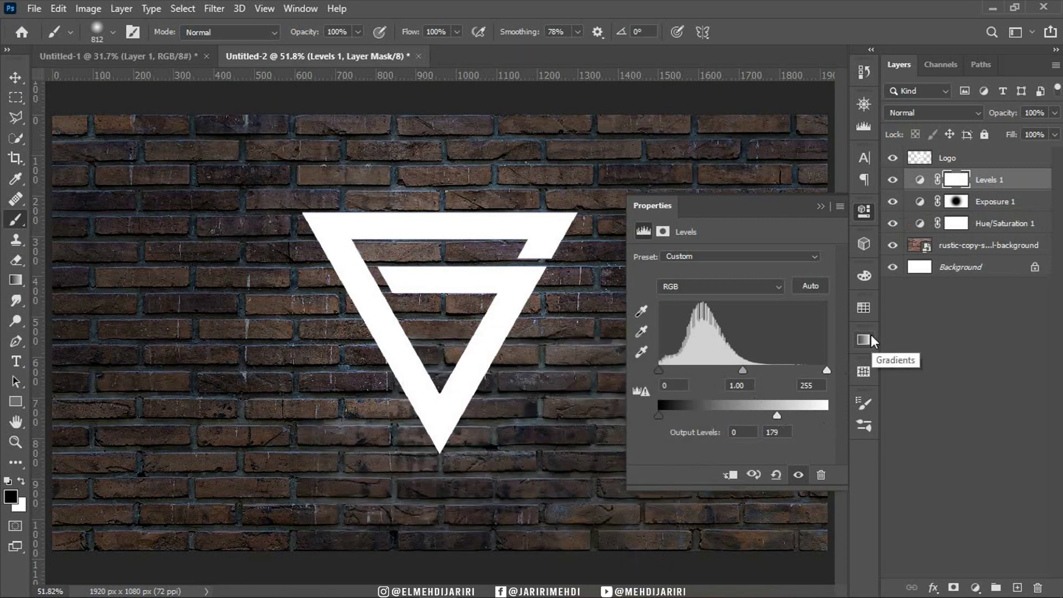
{"action": "left_click", "coordinate": [820, 206]}
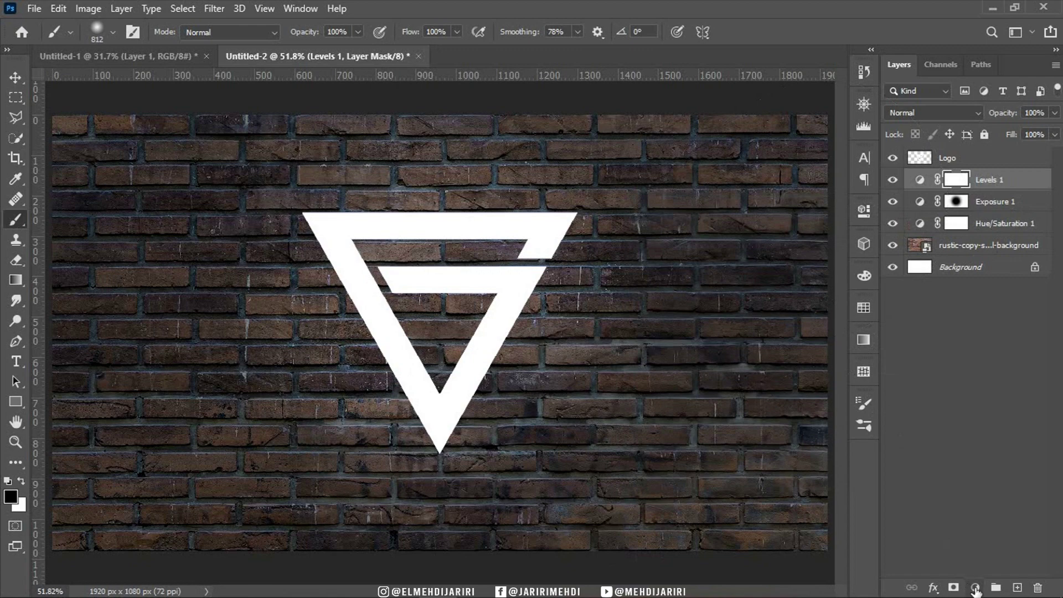
{"action": "left_click", "coordinate": [975, 589]}
Add a black Solid Color fill layer at 50% opacity.
{"action": "left_click", "coordinate": [973, 307]}
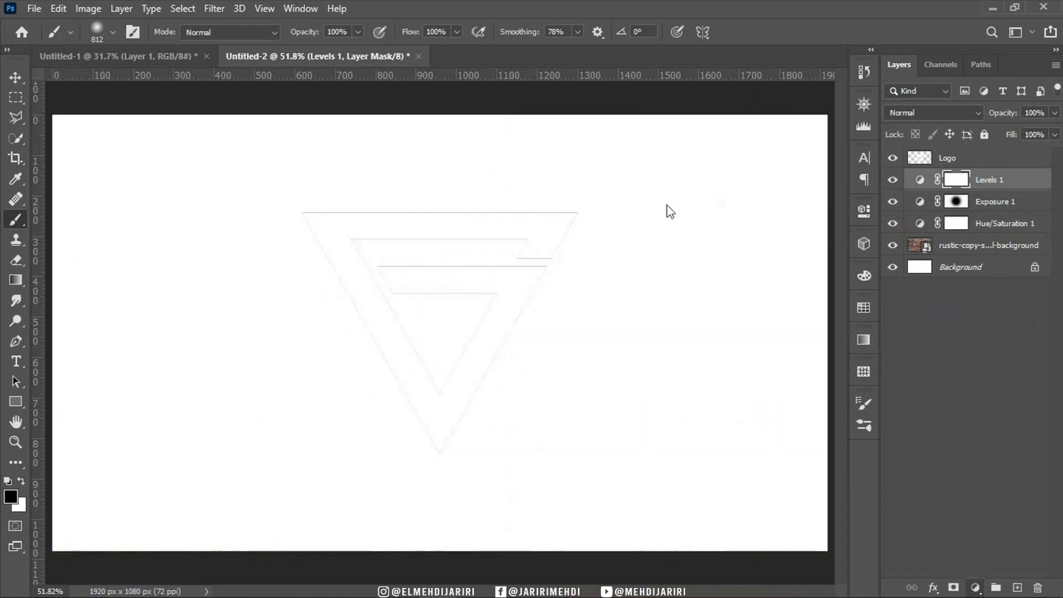
{"action": "left_click_drag", "start_coordinate": [620, 318], "coordinate": [456, 560]}
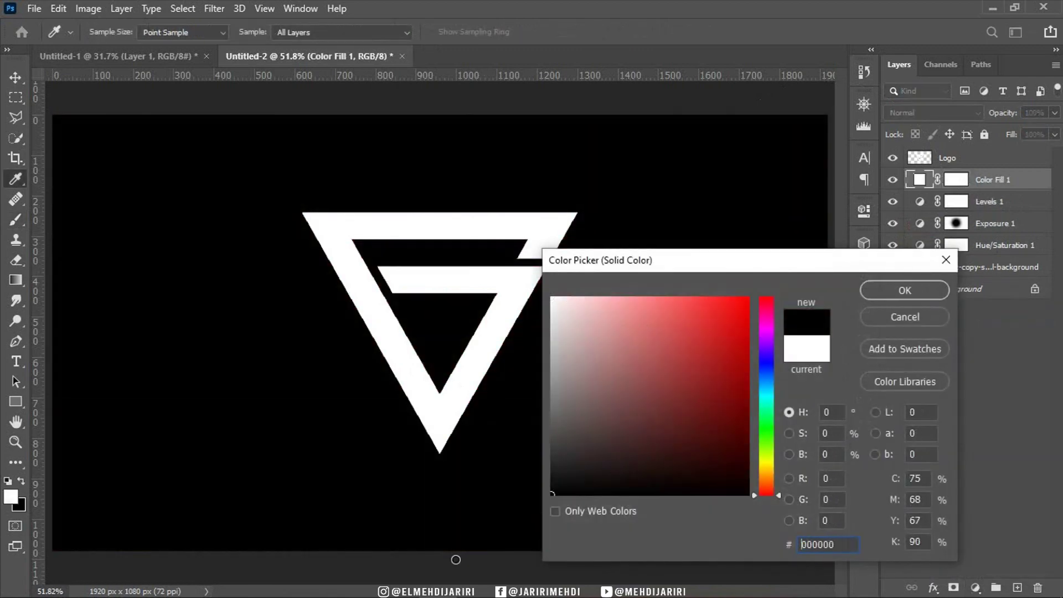
{"action": "left_click", "coordinate": [905, 290]}
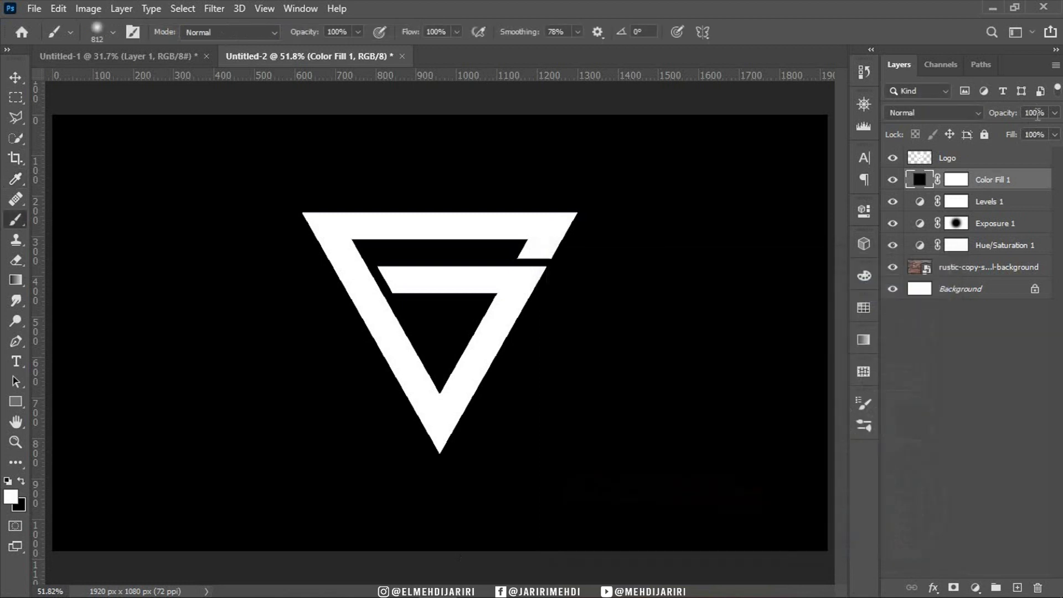
{"action": "type", "text": "50"}
{"action": "key", "text": "Return"}
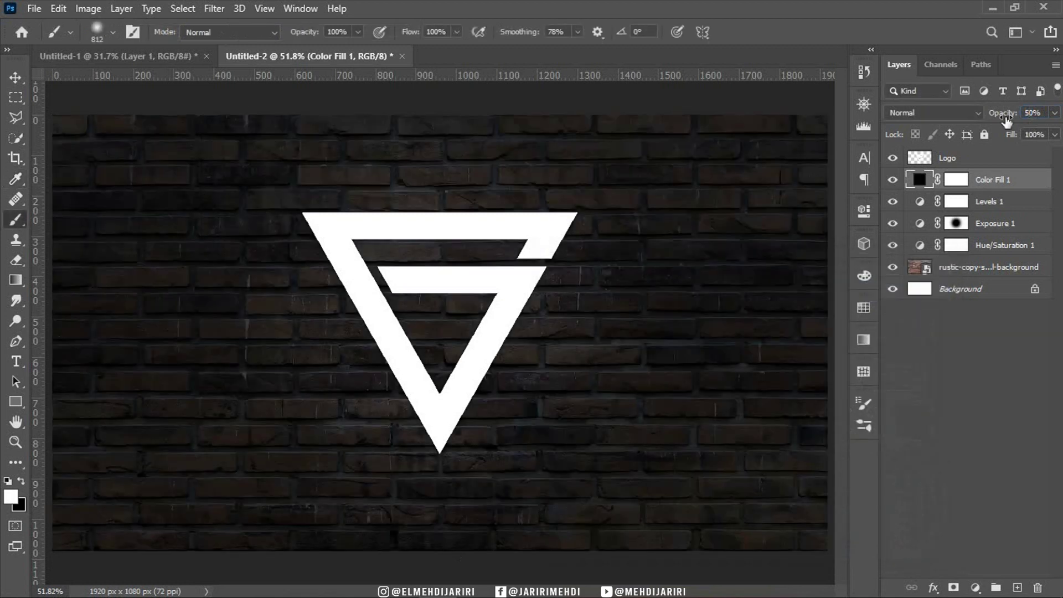
Clear the fill layer's mask behind the logo with one soft black brush click.
{"action": "left_click", "coordinate": [956, 180]}
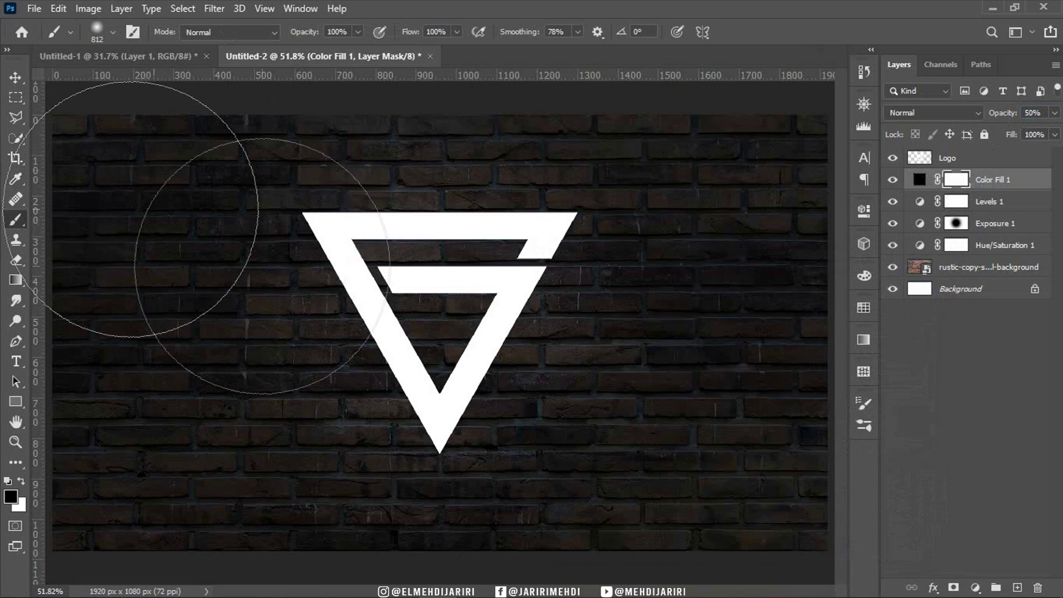
{"action": "left_click", "coordinate": [441, 318]}
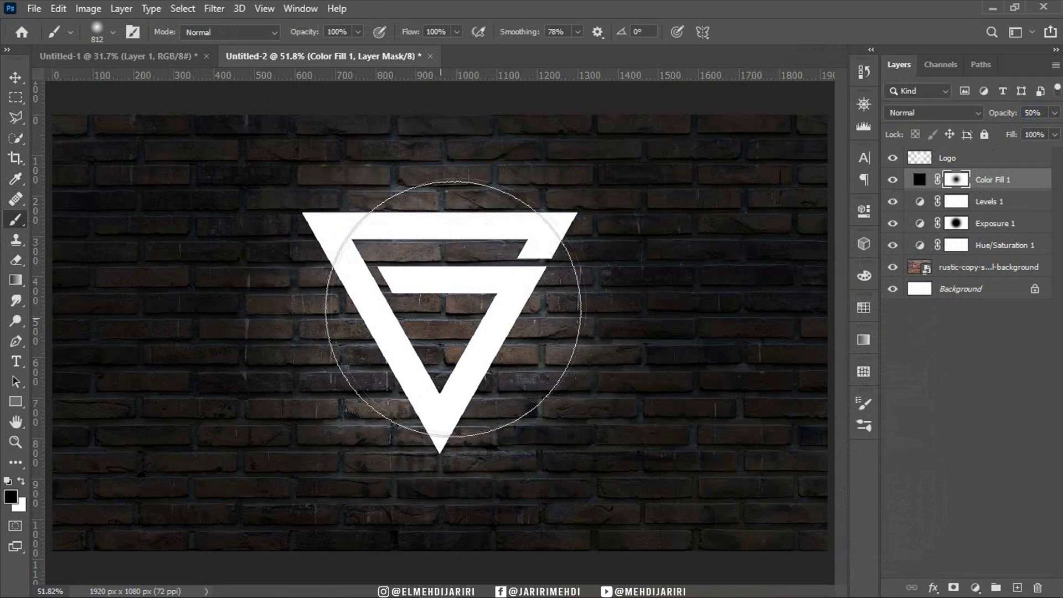
{"action": "left_click", "coordinate": [893, 182]}
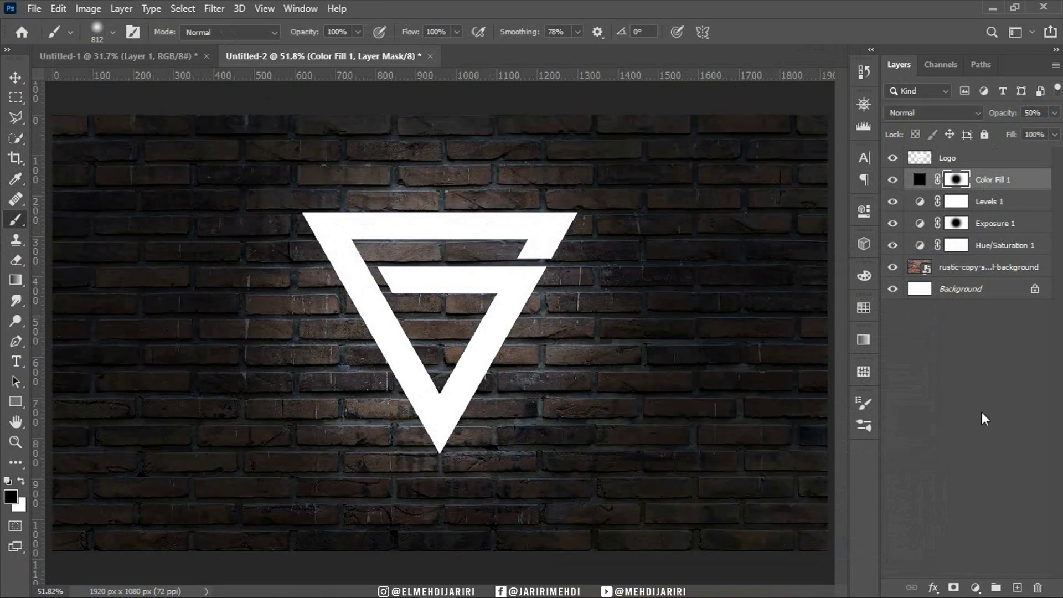
Add another Solid Color fill layer set to #000000.
{"action": "left_click", "coordinate": [968, 586]}
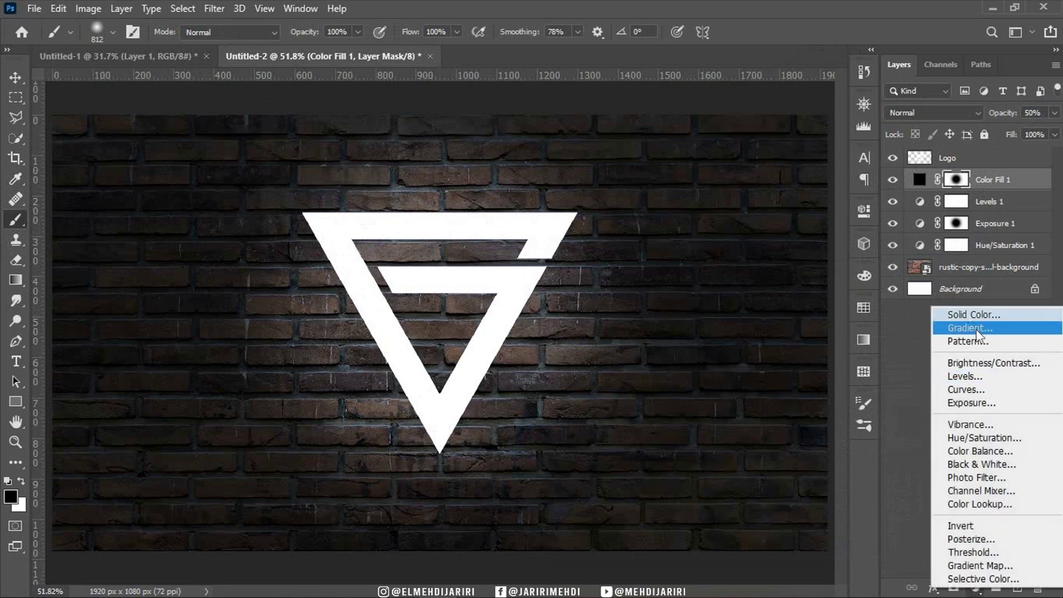
{"action": "left_click", "coordinate": [955, 312]}
{"action": "type", "text": "000000"}
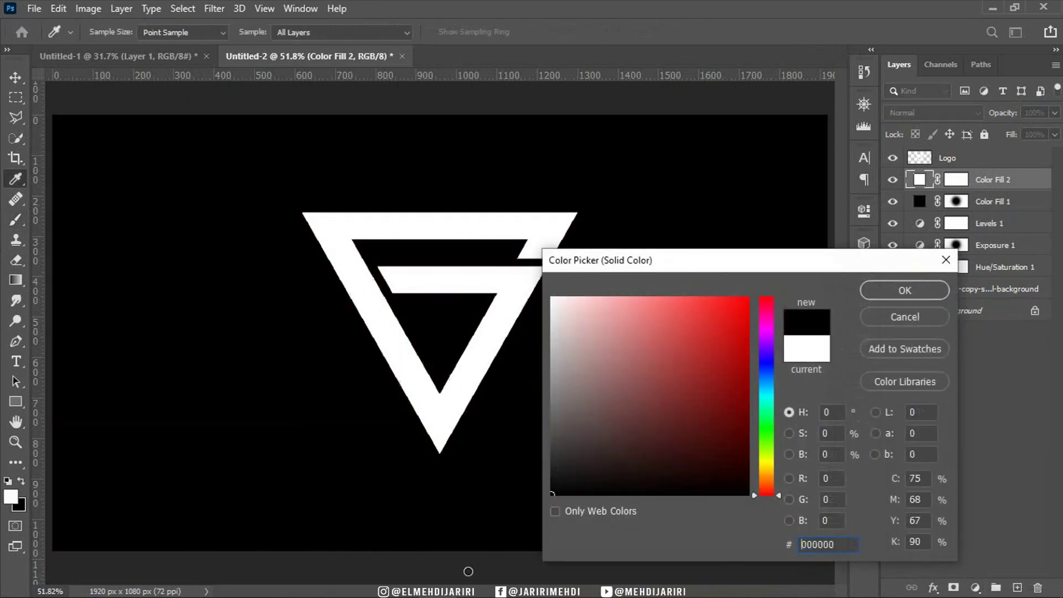
{"action": "left_click", "coordinate": [905, 290]}
{"action": "key", "text": "b"}
Mask the fill with a bottom-up white-to-black gradient at 80% opacity, then select the Logo layer.
{"action": "left_click", "coordinate": [954, 180]}
{"action": "key", "text": "x"}
{"action": "key", "text": "g"}
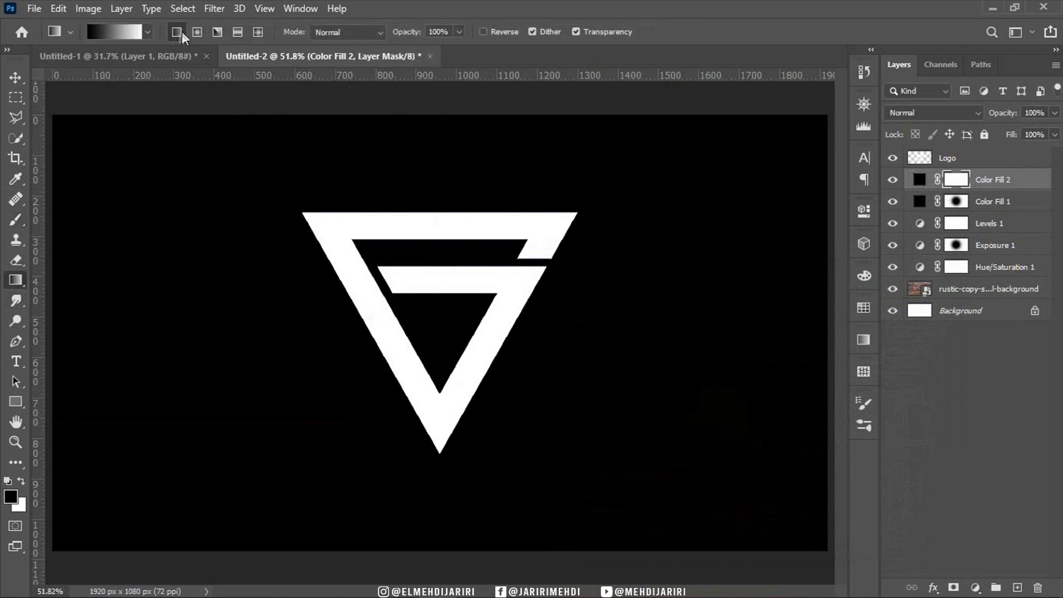
{"action": "left_click", "coordinate": [21, 480]}
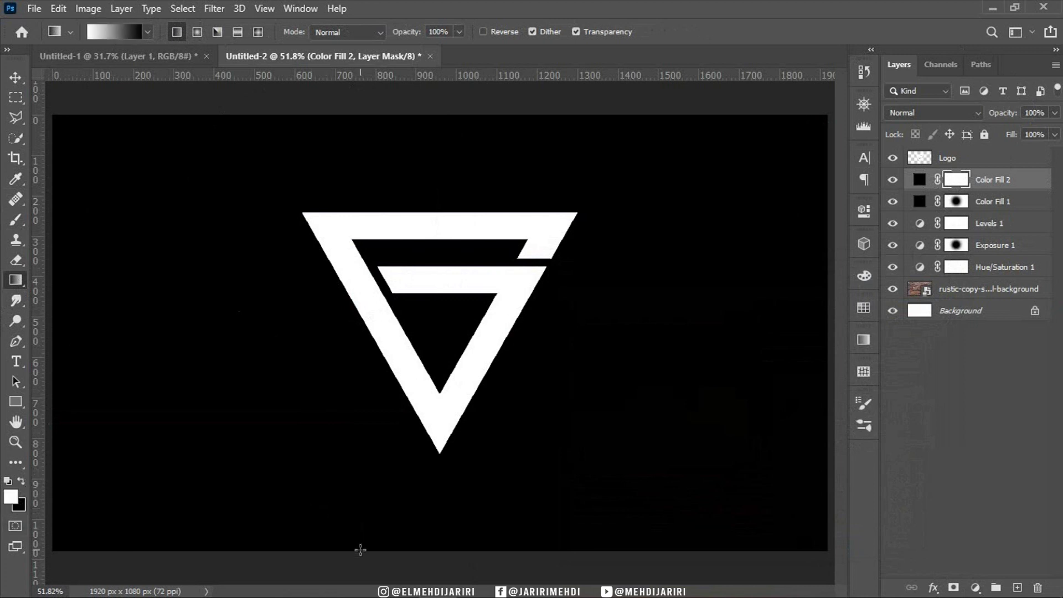
{"action": "left_click_drag", "start_coordinate": [359, 501], "coordinate": [360, 454]}
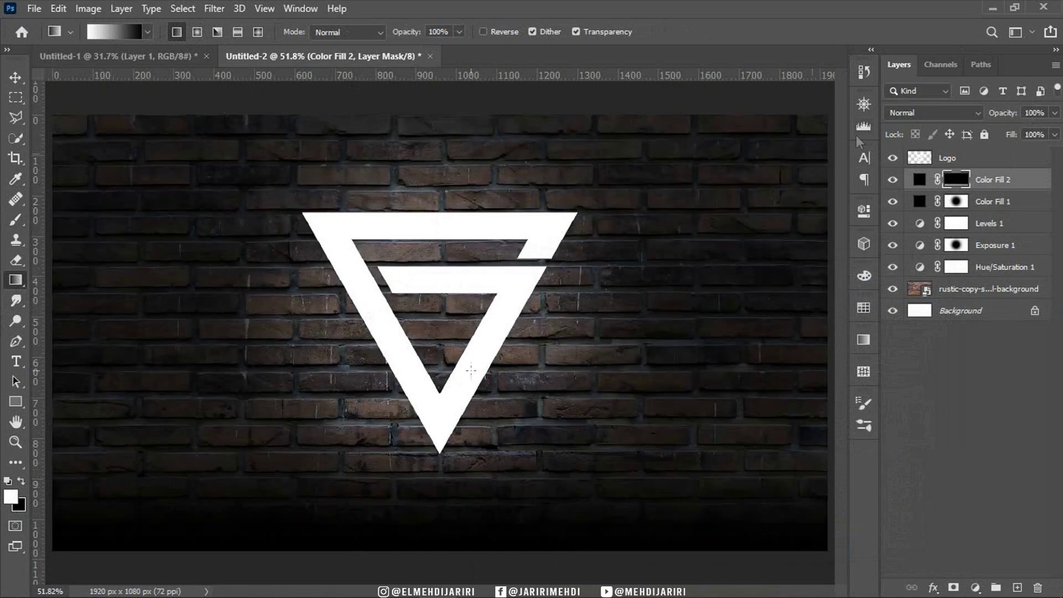
{"action": "type", "text": "80"}
{"action": "key", "text": "Return"}
{"action": "left_click", "coordinate": [951, 160]}
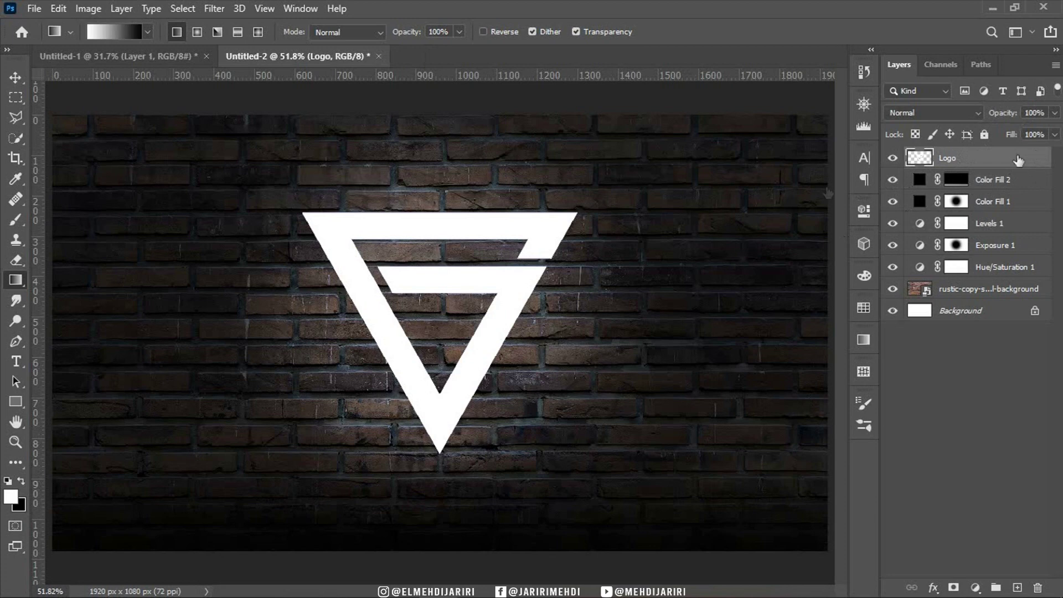
{"action": "double_click", "coordinate": [985, 158]}
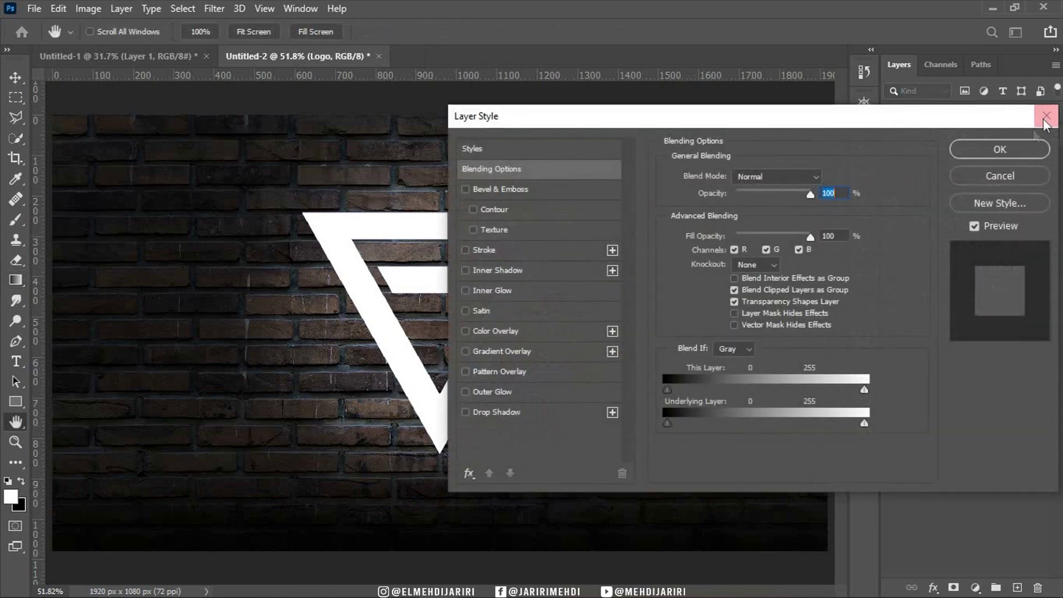
Give the Logo layer a #0296FF Inner Glow with 0% choke and 32 px size.
{"action": "key", "text": "Escape"}
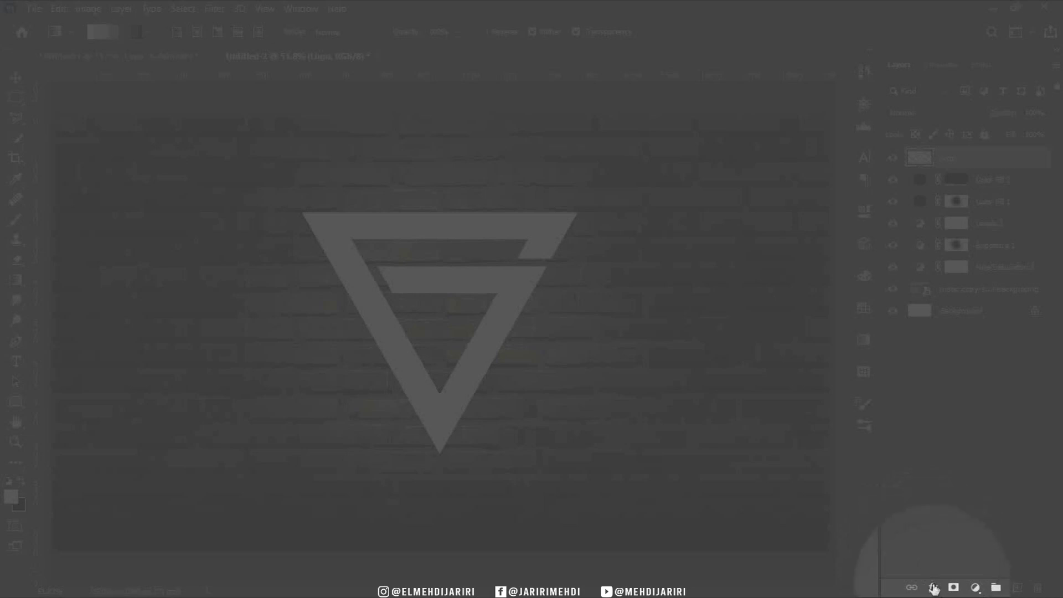
{"action": "left_click", "coordinate": [933, 588]}
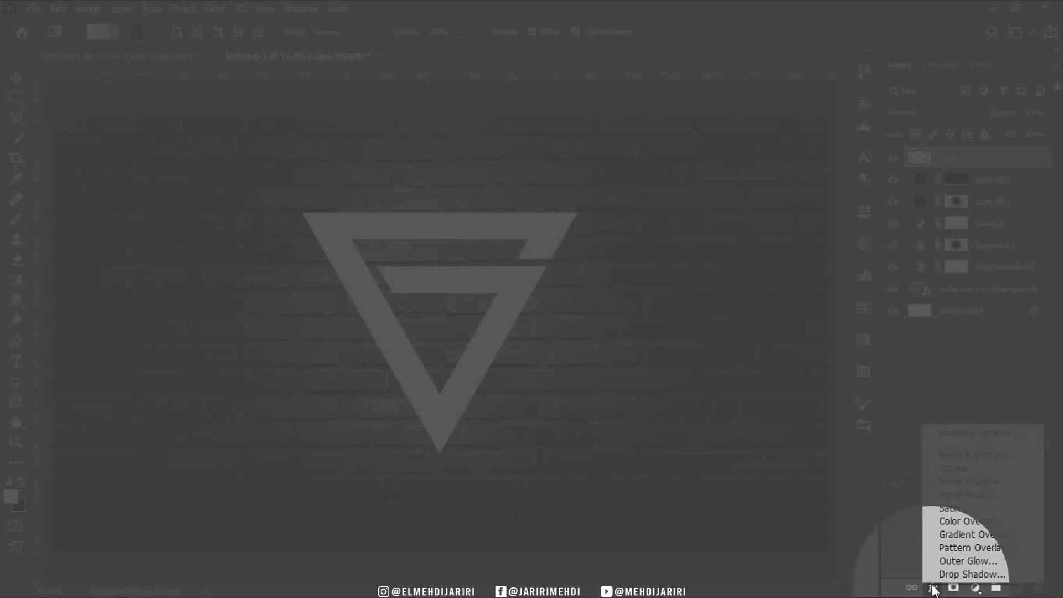
{"action": "left_click", "coordinate": [969, 496]}
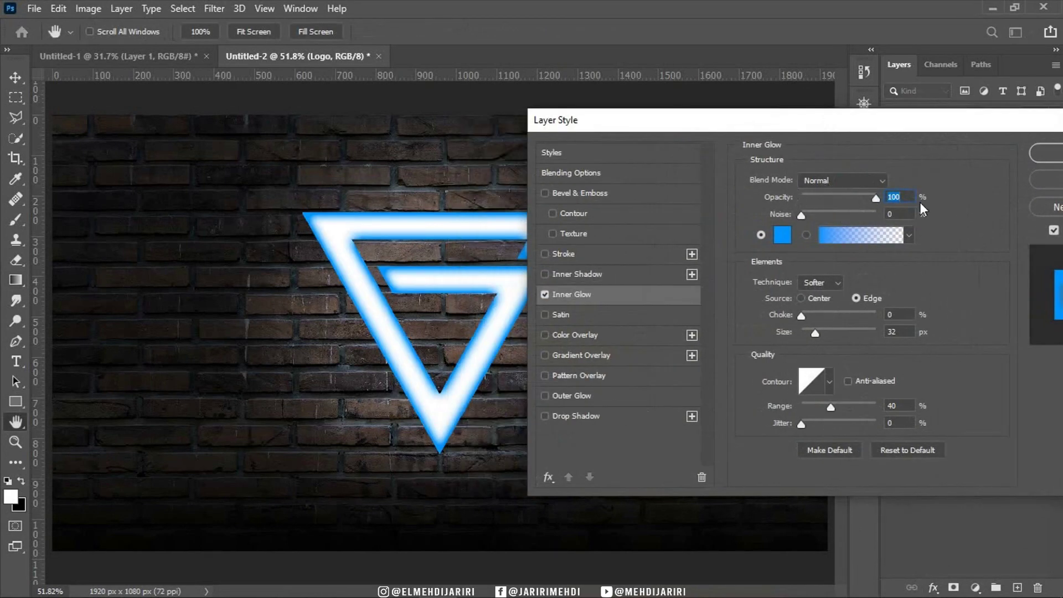
{"action": "left_click", "coordinate": [783, 235]}
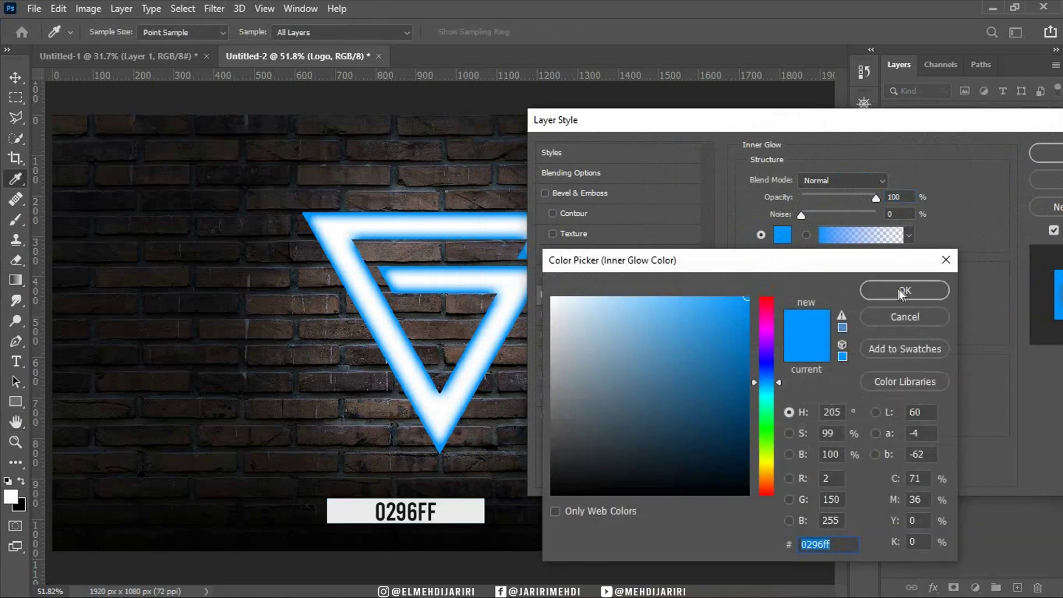
{"action": "left_click", "coordinate": [889, 291]}
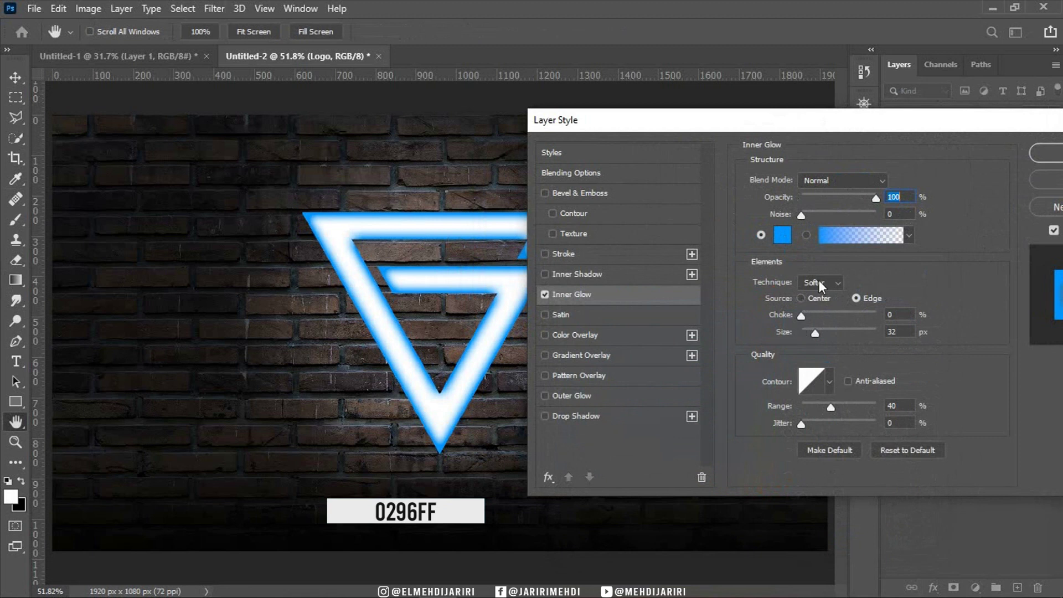
{"action": "left_click", "coordinate": [902, 313]}
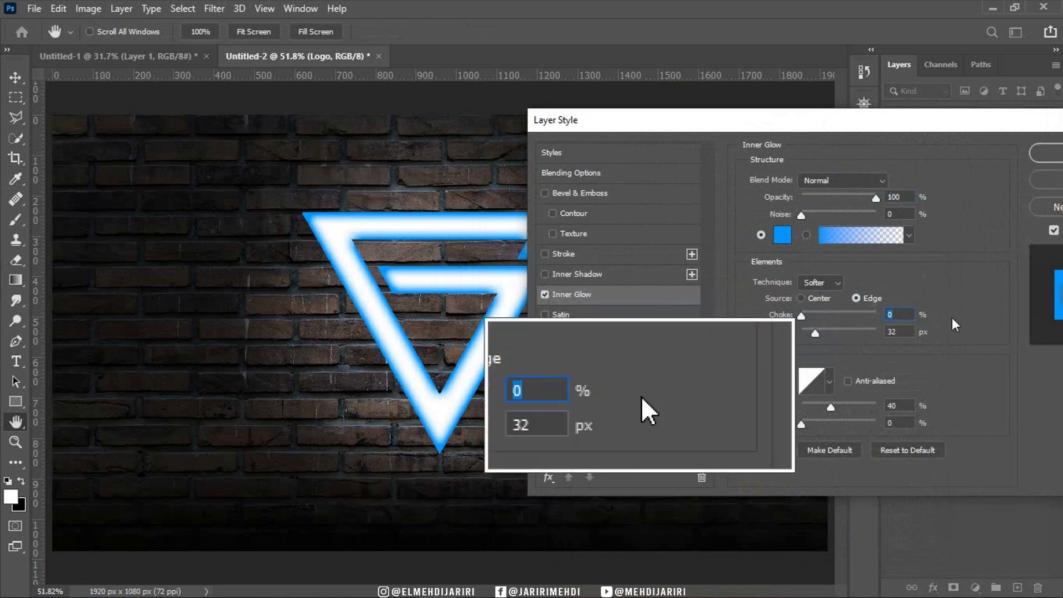
{"action": "left_click", "coordinate": [886, 331]}
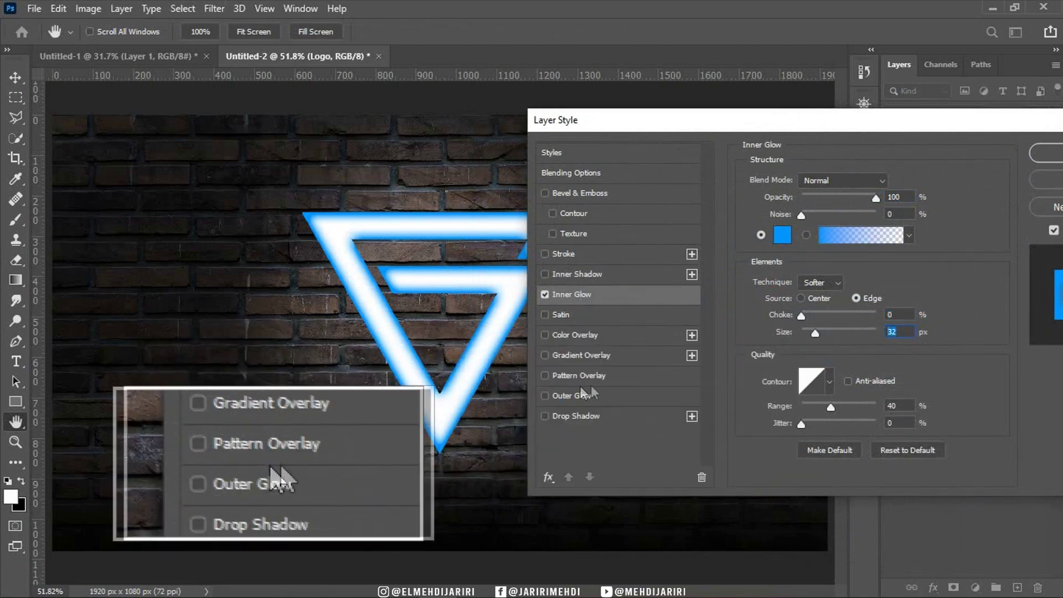
{"action": "left_click", "coordinate": [579, 394]}
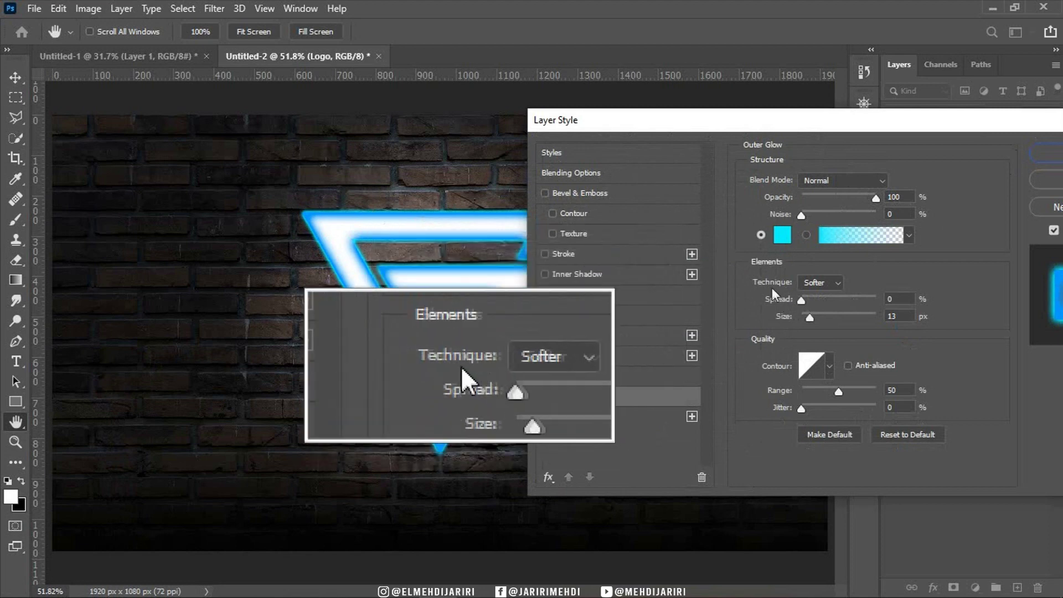
Set the Outer Glow spread to 0% and size to 13 px.
{"action": "left_click", "coordinate": [887, 299]}
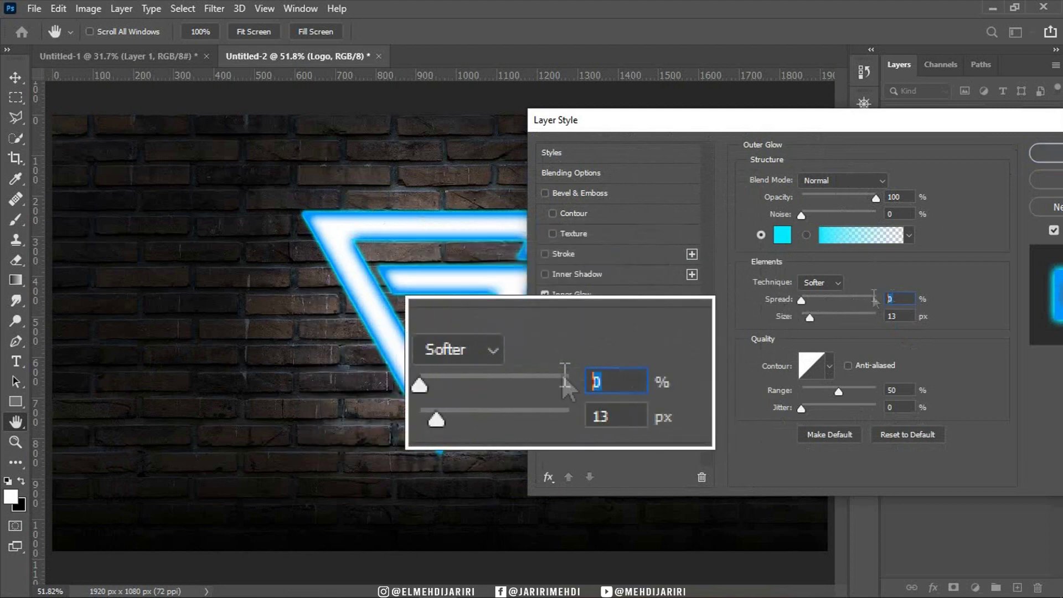
{"action": "left_click", "coordinate": [914, 317]}
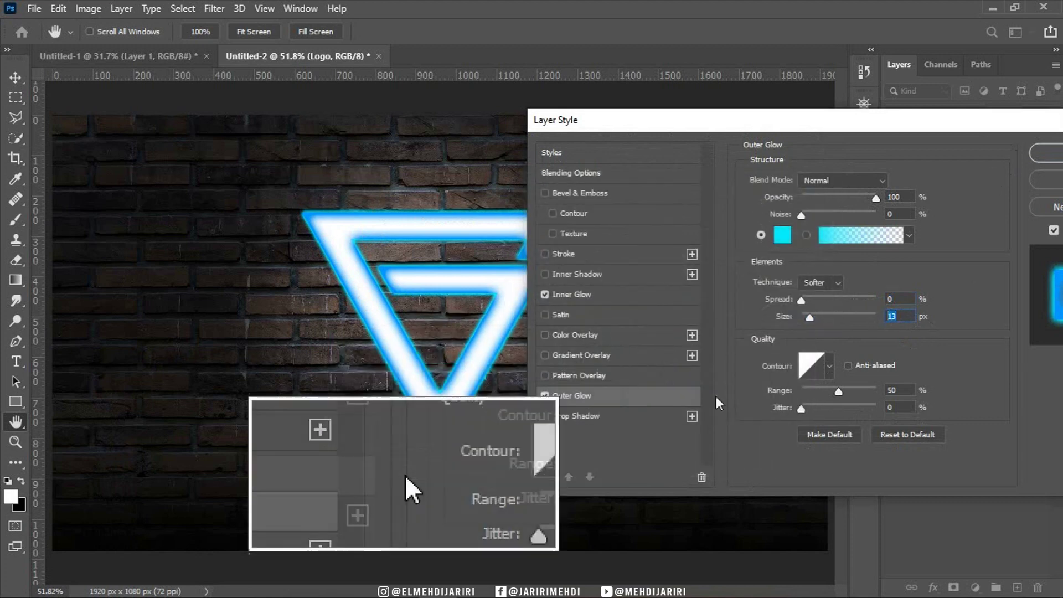
{"action": "left_click", "coordinate": [573, 417]}
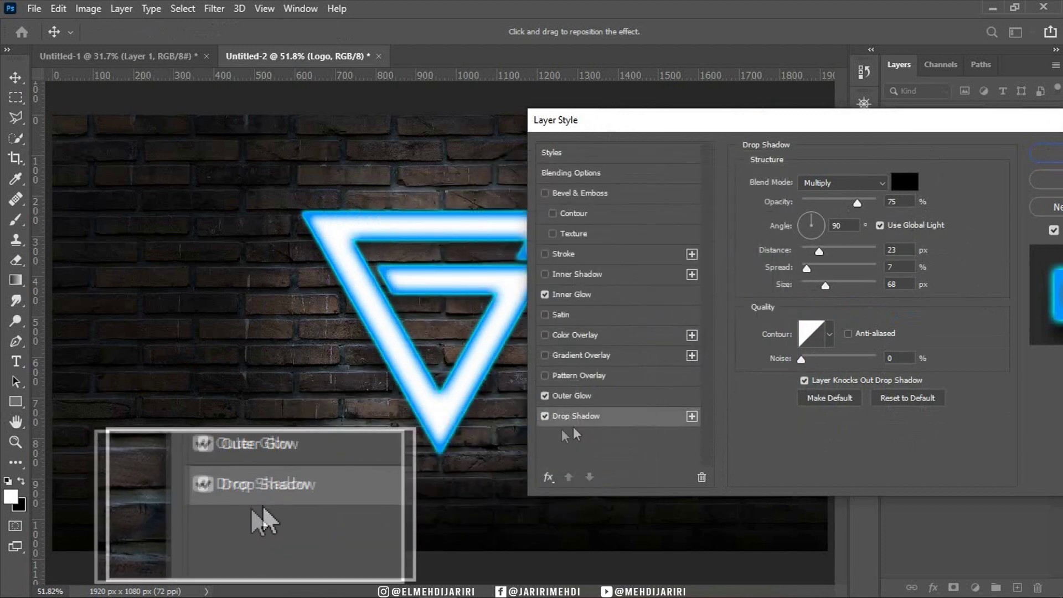
Add a Multiply 75% drop shadow (angle 90, distance 23, spread 7, size 68) and apply the styles.
{"action": "left_click", "coordinate": [545, 417]}
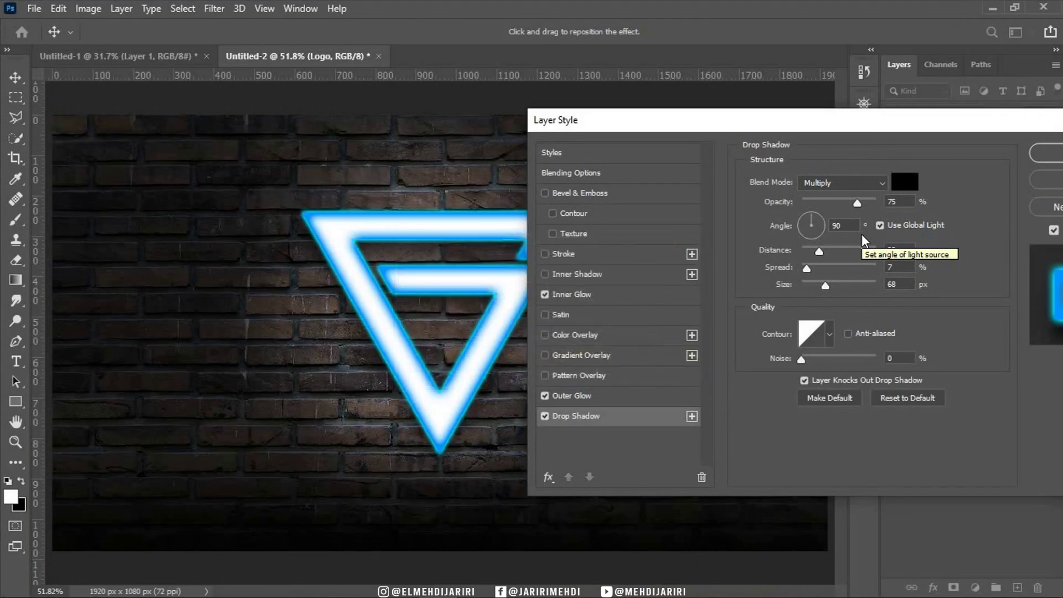
{"action": "left_click_drag", "start_coordinate": [905, 118], "coordinate": [826, 143]}
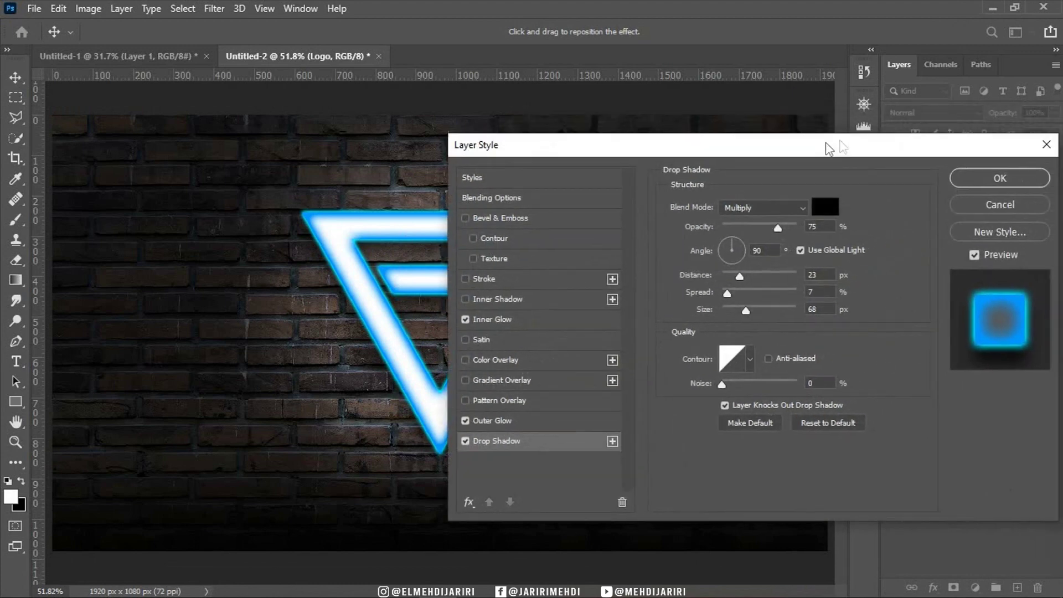
{"action": "left_click", "coordinate": [989, 179]}
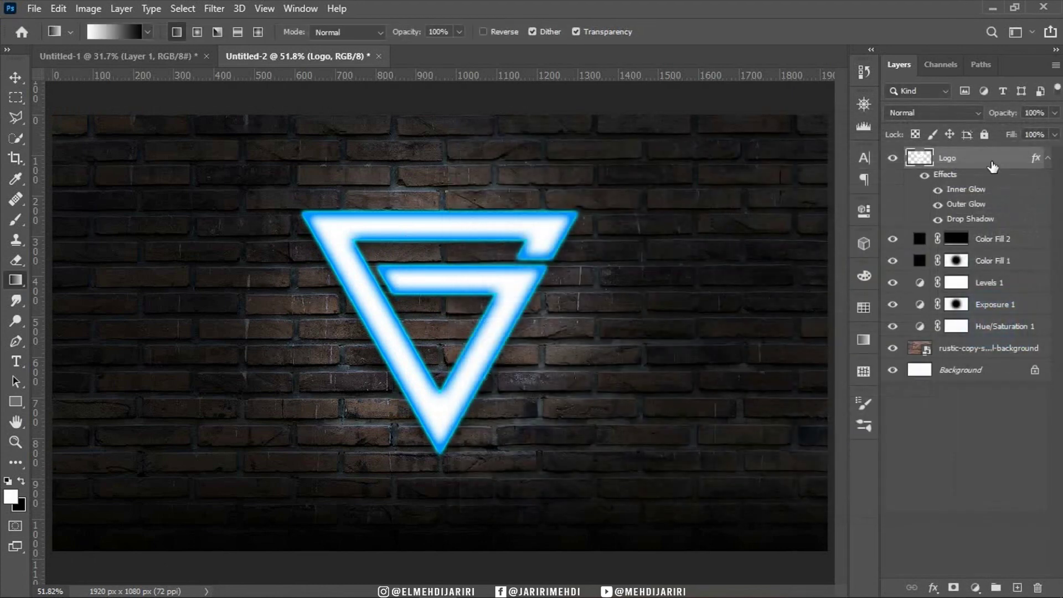
Duplicate the Logo layer and clear all layer effects from the Logo copy.
{"action": "key", "text": "ctrl+j"}
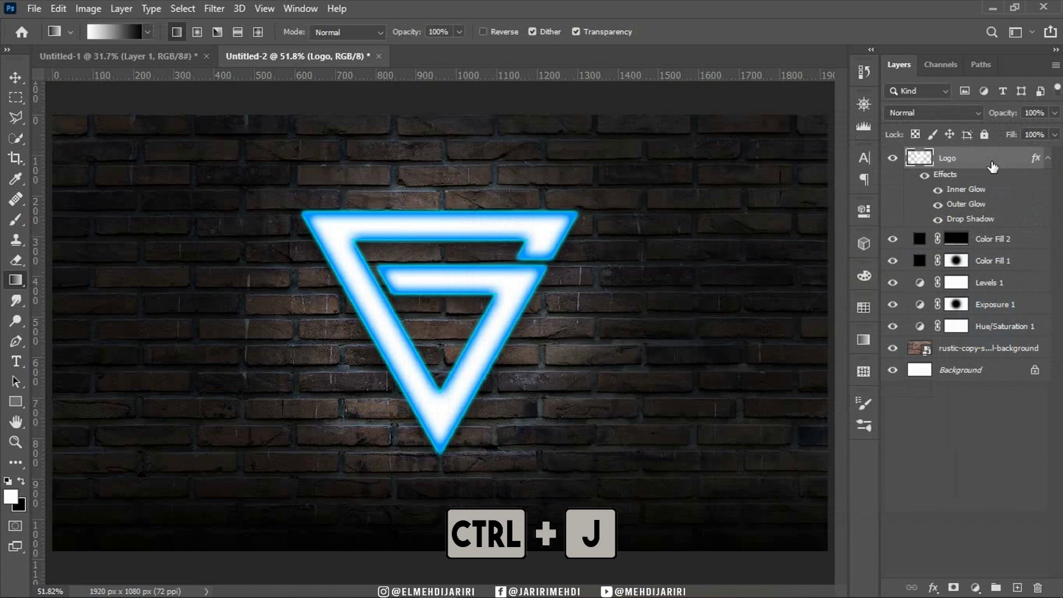
{"action": "right_click", "coordinate": [1000, 163]}
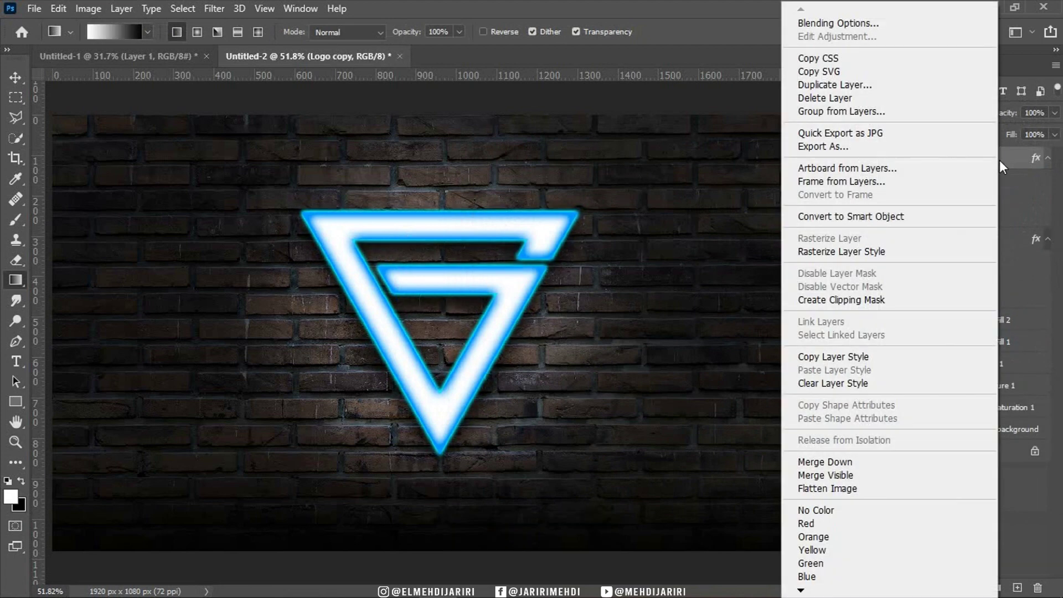
{"action": "left_click", "coordinate": [842, 382]}
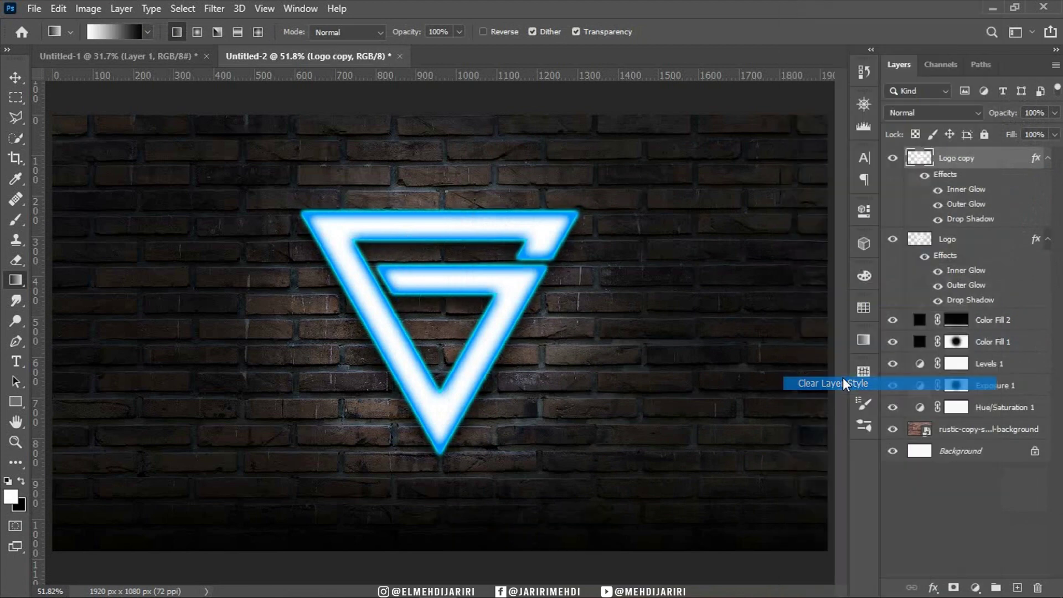
{"action": "left_click", "coordinate": [893, 158]}
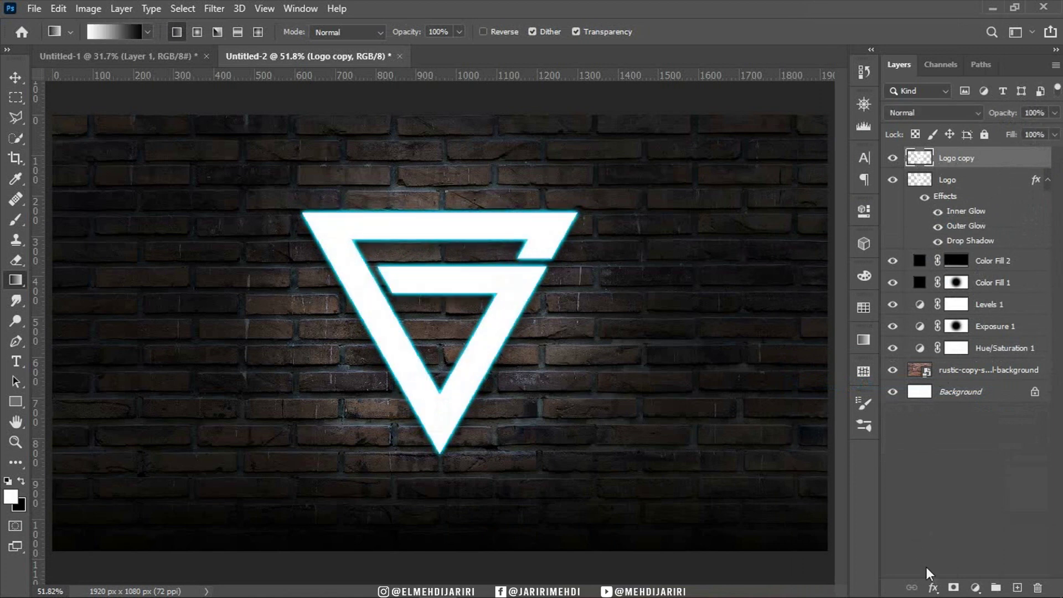
Give Logo copy a cyan 00D2FF Color Overlay and move it beneath Logo.
{"action": "left_click", "coordinate": [932, 588]}
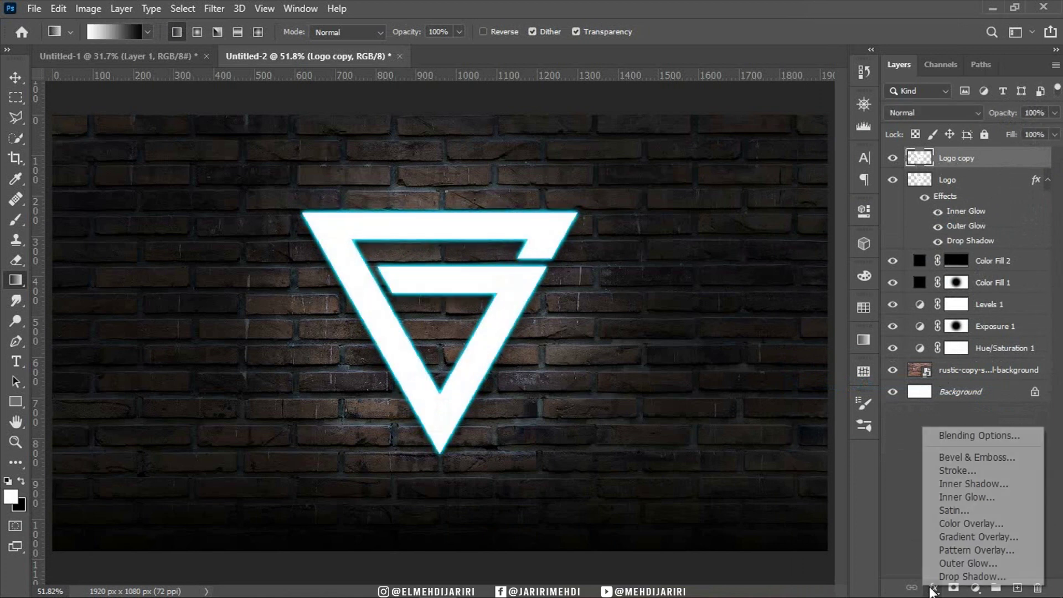
{"action": "left_click", "coordinate": [977, 526]}
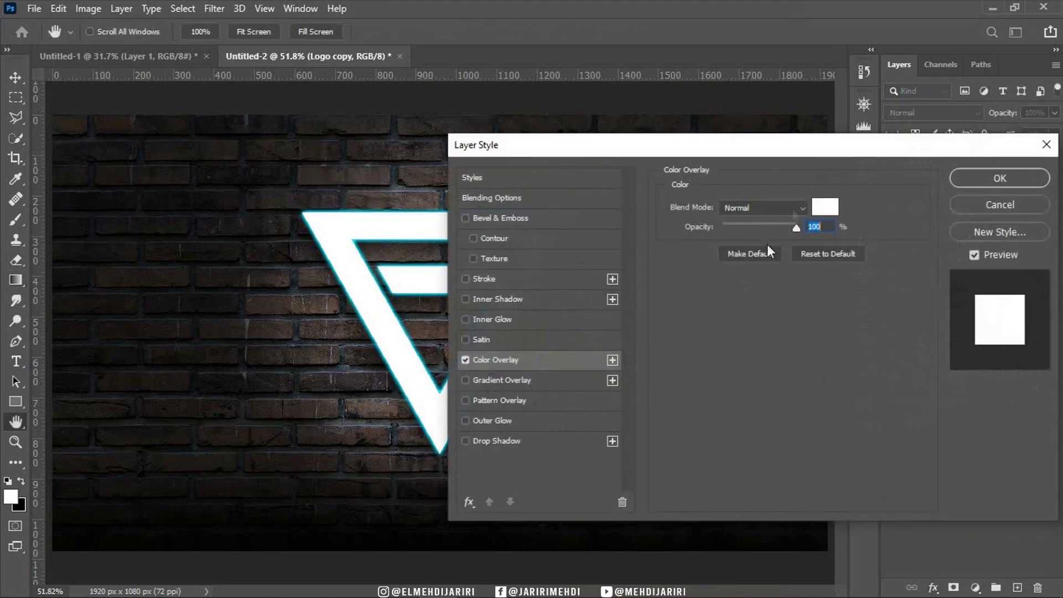
{"action": "left_click", "coordinate": [825, 207]}
{"action": "type", "text": "00d2ff"}
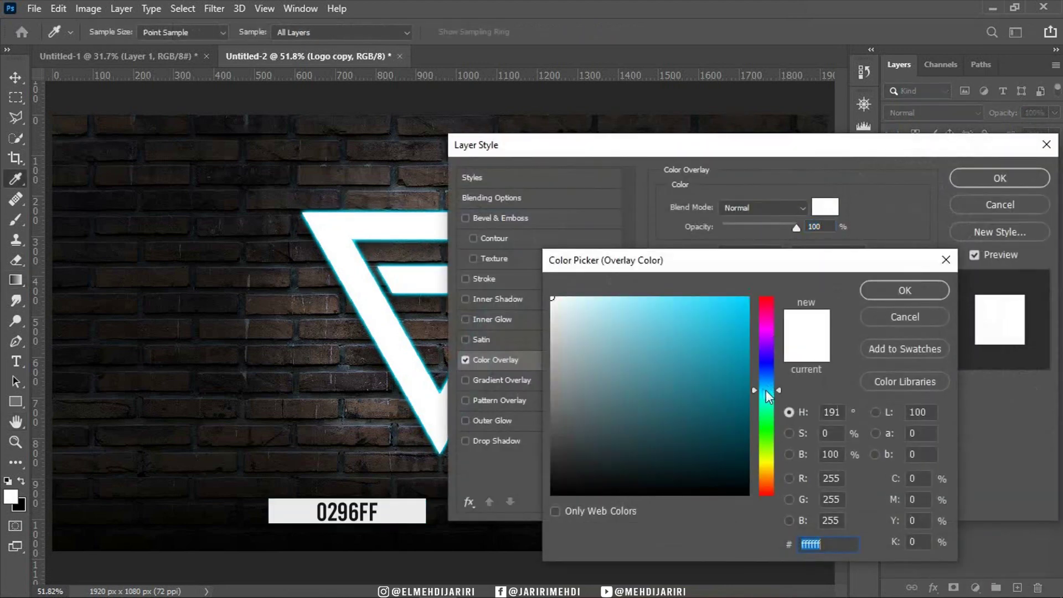
{"action": "left_click", "coordinate": [892, 288]}
{"action": "left_click", "coordinate": [1000, 179]}
{"action": "left_click_drag", "start_coordinate": [967, 161], "coordinate": [977, 272]}
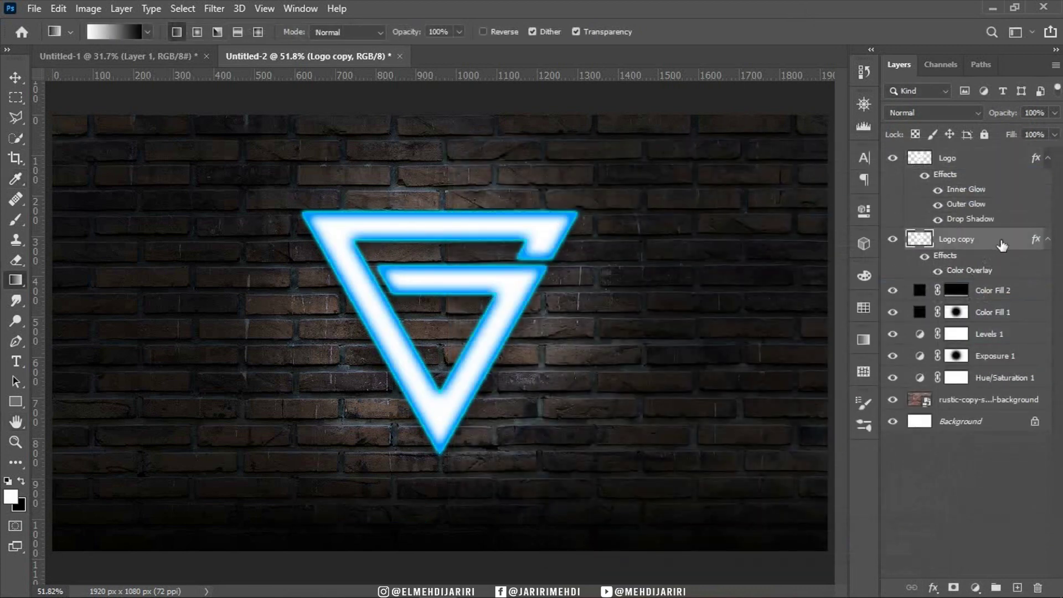
Convert Logo copy to a smart object and apply a Gaussian Blur of 30.
{"action": "right_click", "coordinate": [1002, 244]}
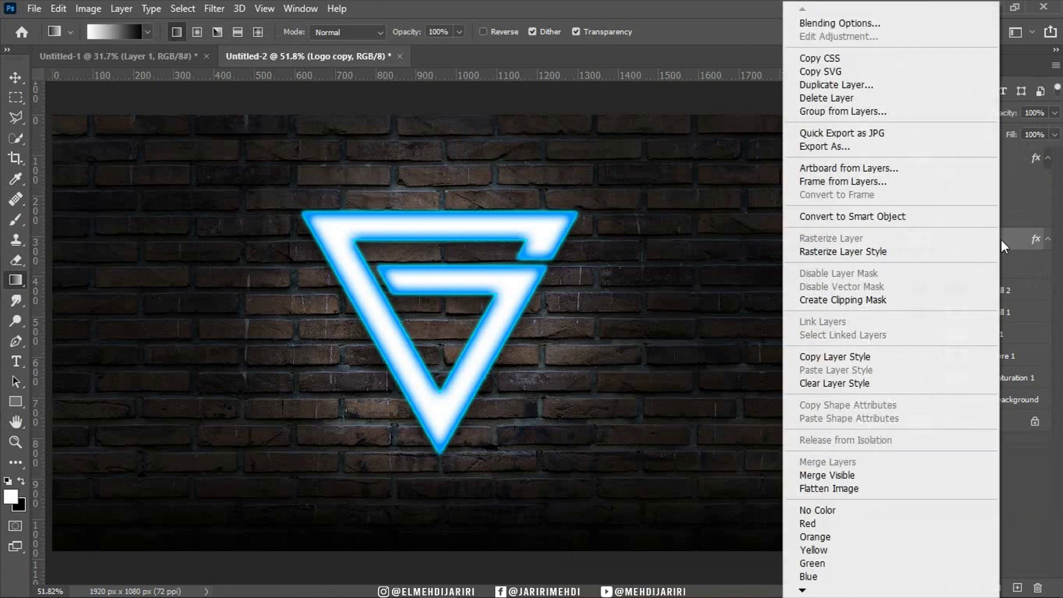
{"action": "left_click", "coordinate": [830, 219]}
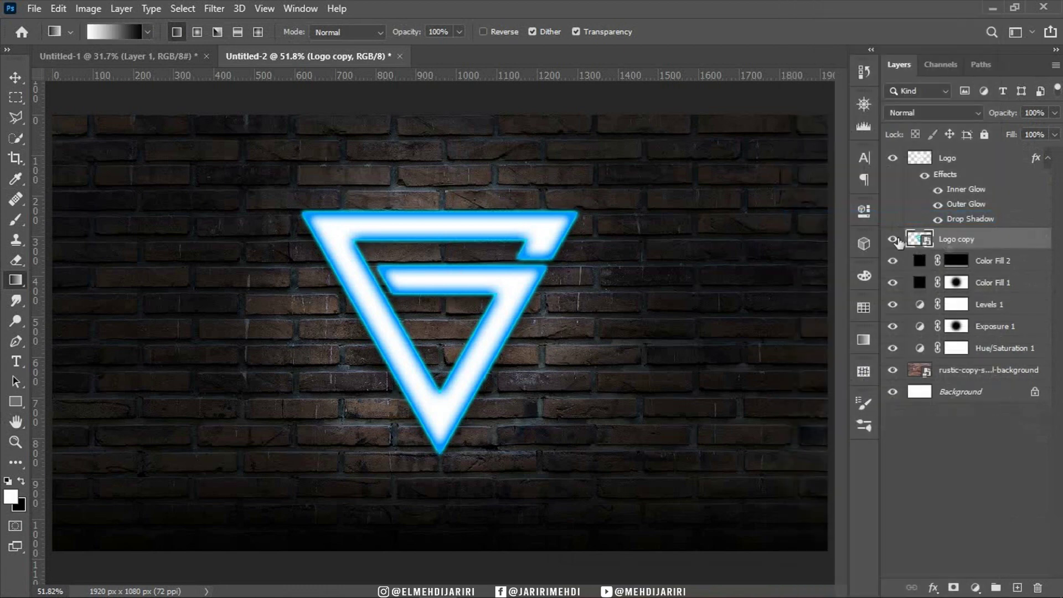
{"action": "left_click", "coordinate": [893, 160]}
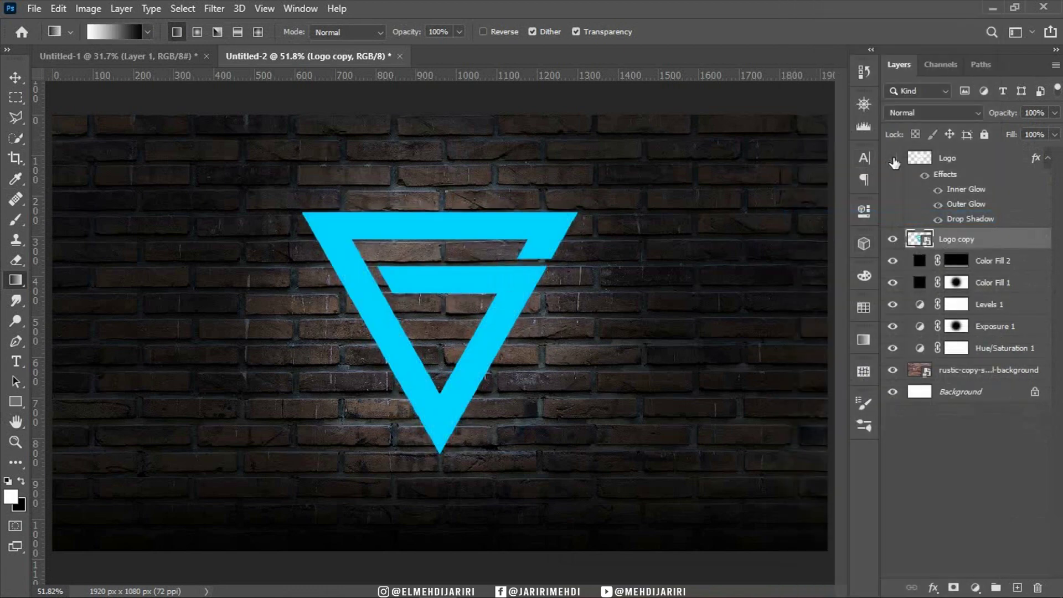
{"action": "left_click", "coordinate": [210, 8]}
{"action": "mouse_move", "coordinate": [223, 184]}
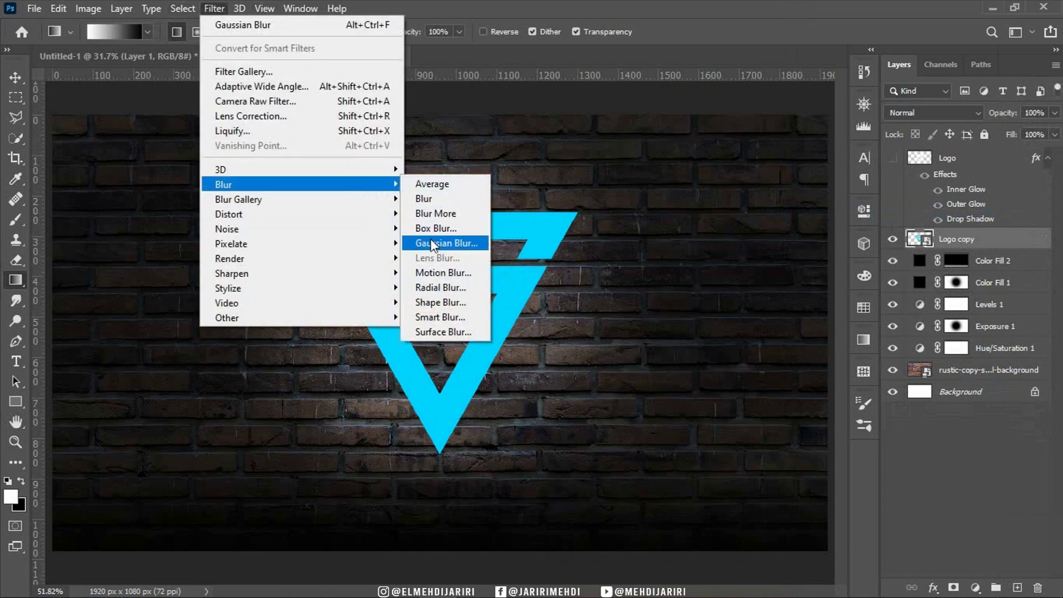
{"action": "left_click", "coordinate": [431, 244]}
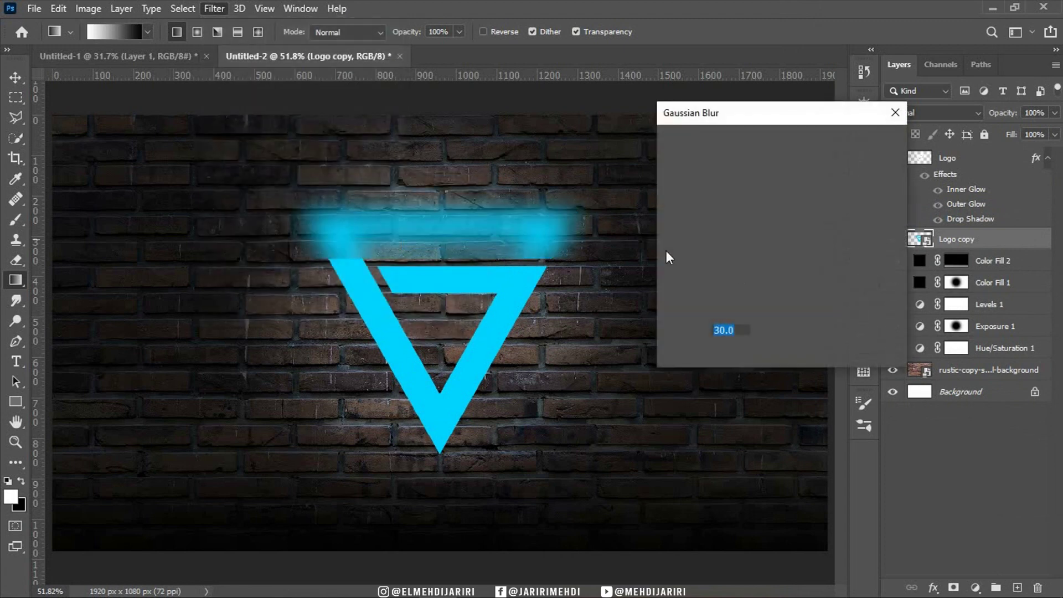
{"action": "left_click", "coordinate": [882, 142]}
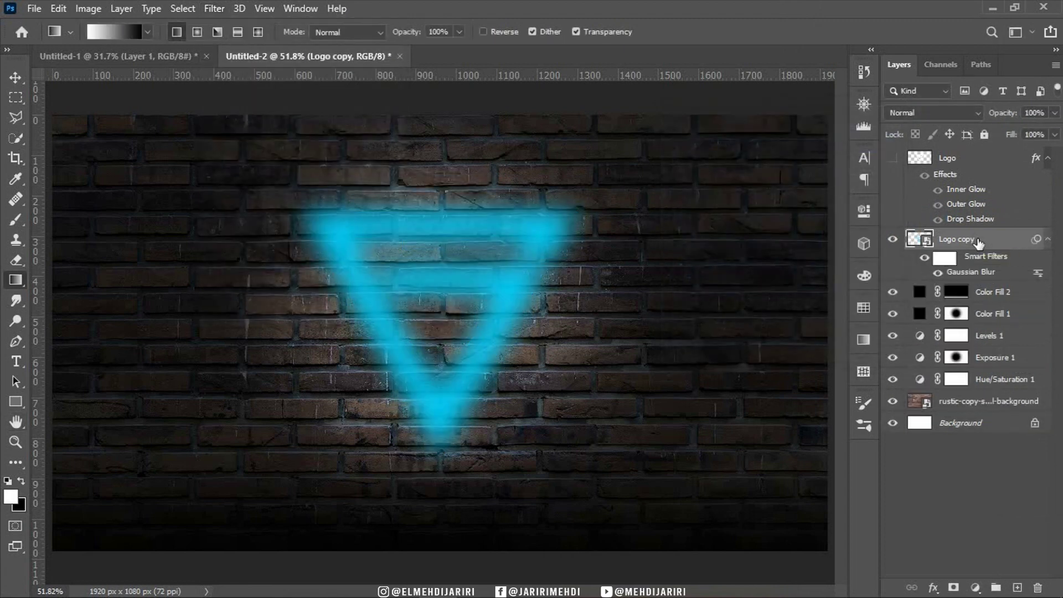
Duplicate the blurred copy into Logo copy 2 and toggle layer visibility to compare the glow.
{"action": "key", "text": "ctrl+j"}
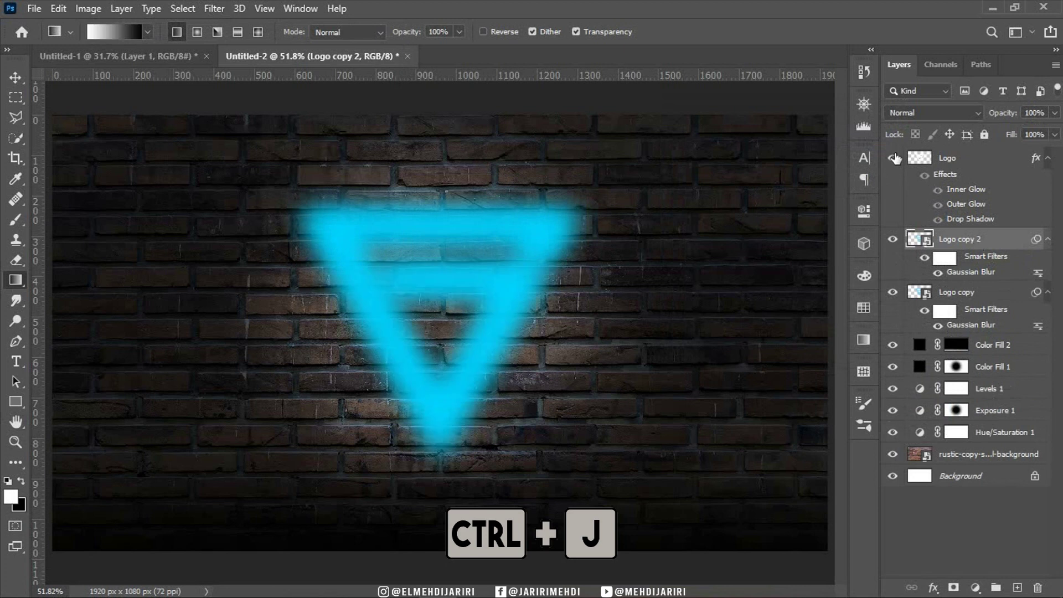
{"action": "left_click", "coordinate": [893, 159]}
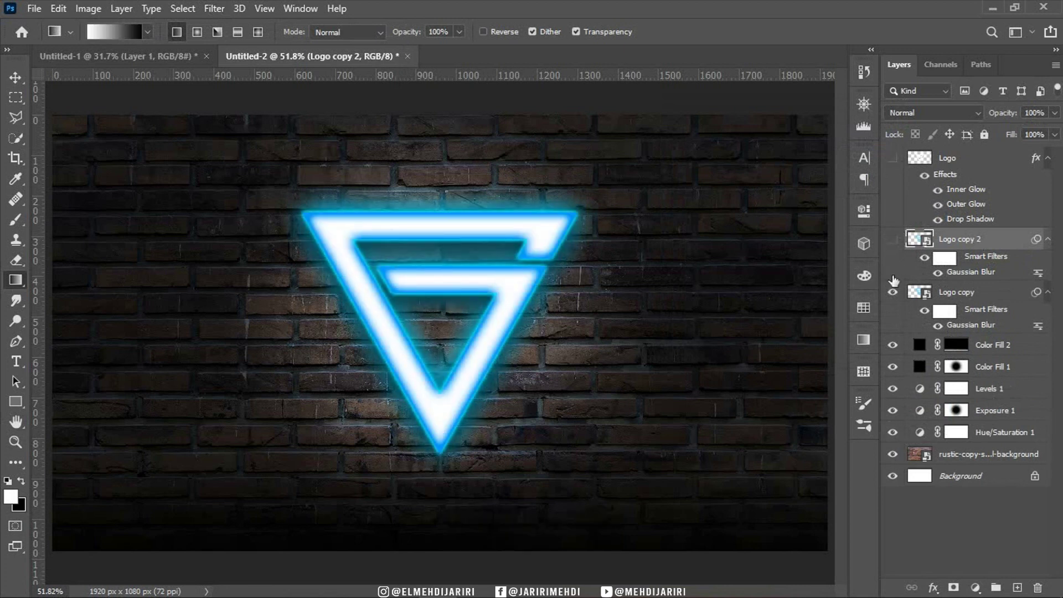
{"action": "left_click", "coordinate": [893, 239]}
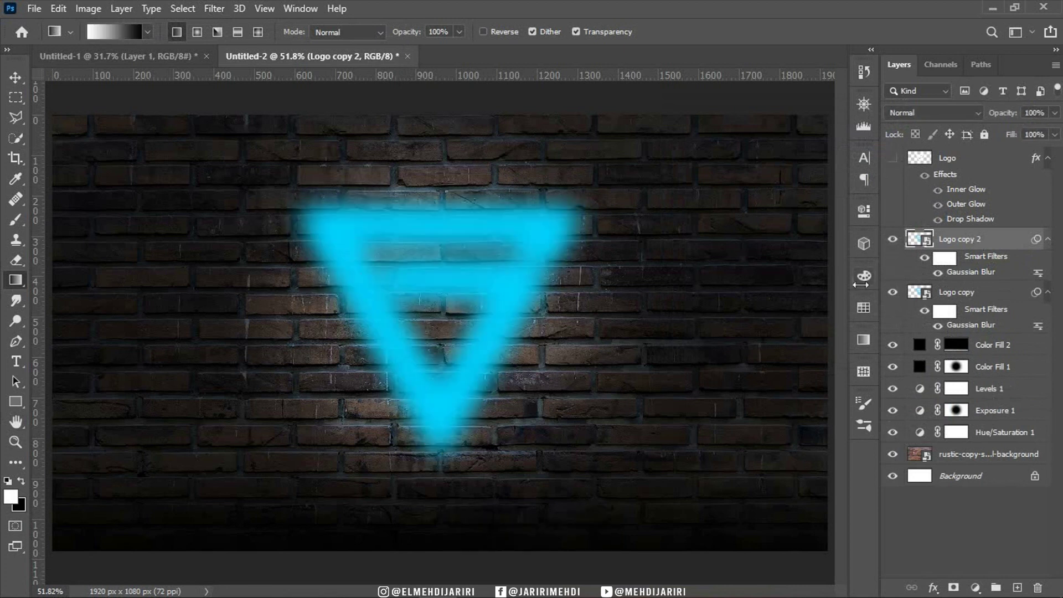
{"action": "left_click", "coordinate": [892, 158]}
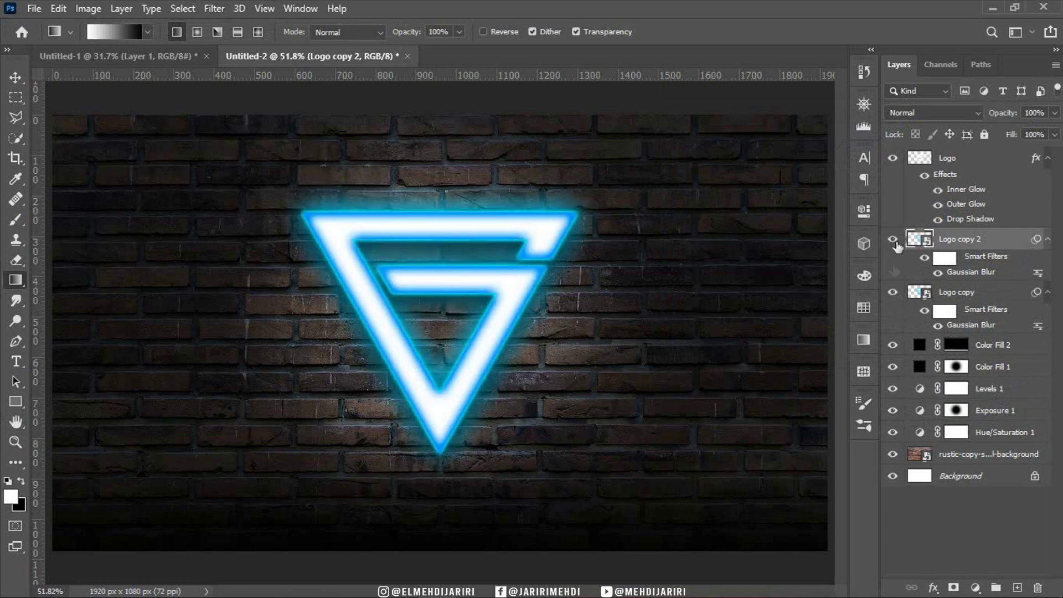
{"action": "left_click", "coordinate": [892, 292]}
{"action": "left_click", "coordinate": [981, 168]}
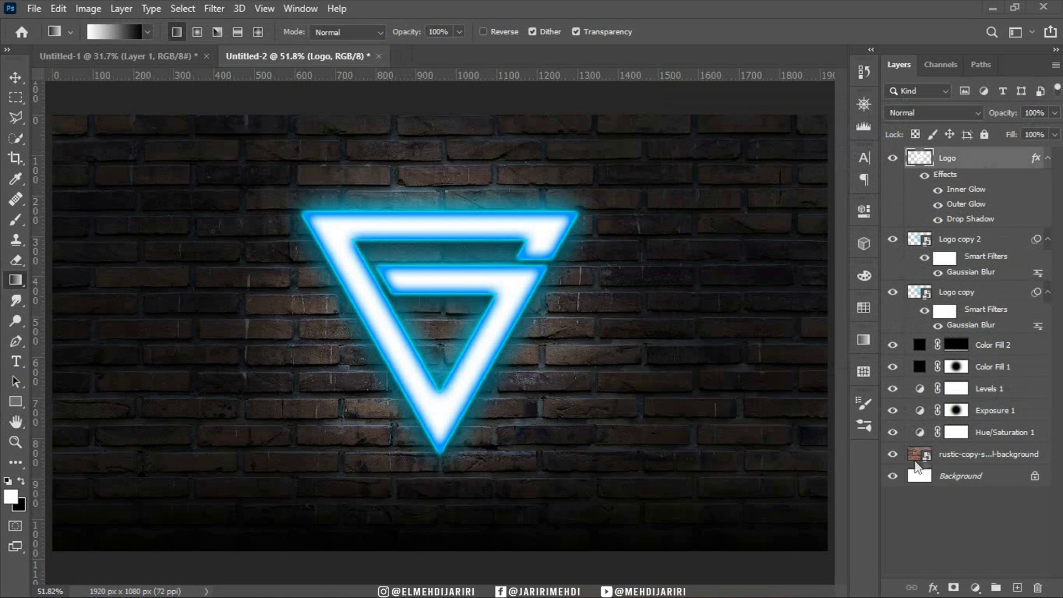
Add a colorized Hue/Saturation layer over the bricks (saturation 100, hue 201) and invert its mask.
{"action": "left_click", "coordinate": [970, 455]}
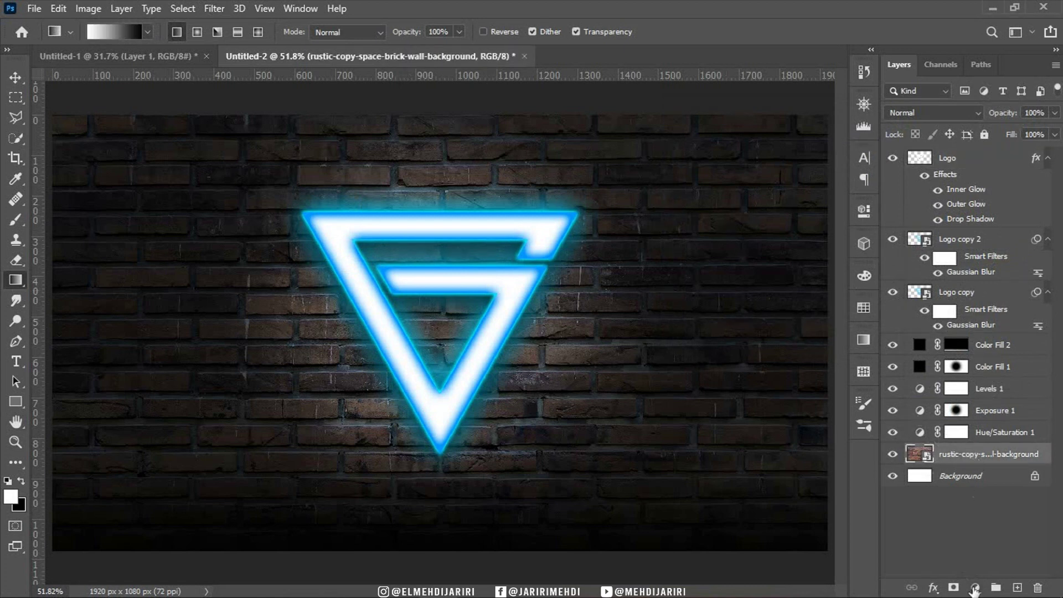
{"action": "left_click", "coordinate": [975, 588]}
{"action": "left_click", "coordinate": [991, 436]}
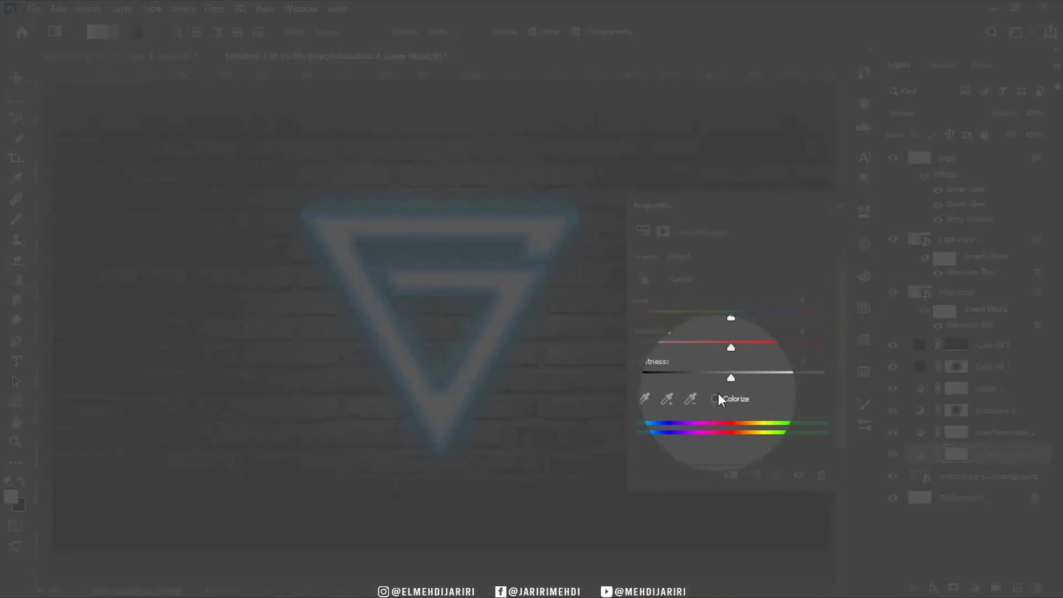
{"action": "left_click", "coordinate": [716, 397]}
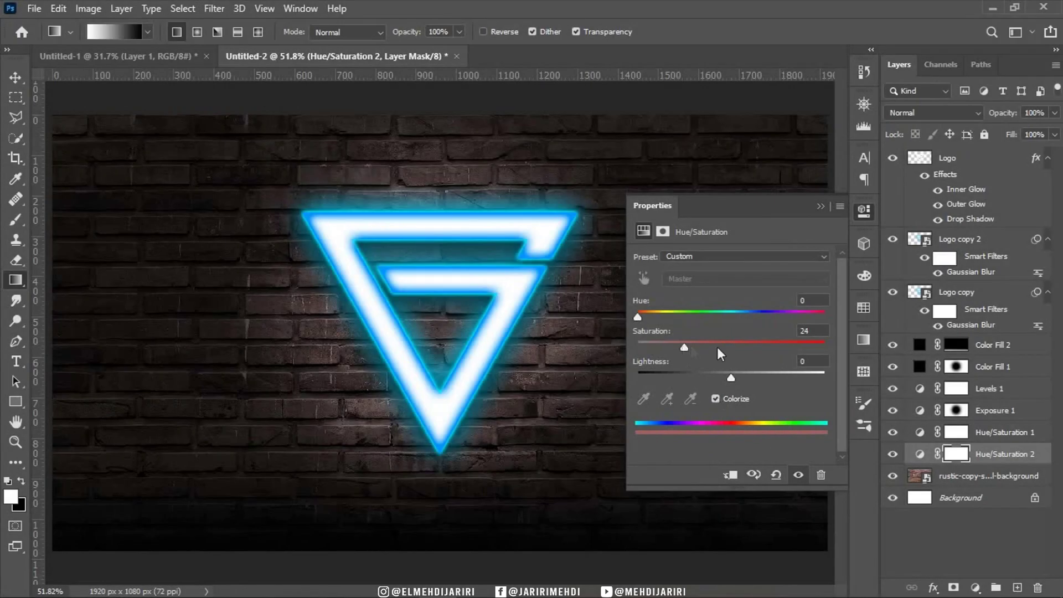
{"action": "left_click_drag", "start_coordinate": [684, 348], "coordinate": [852, 347]}
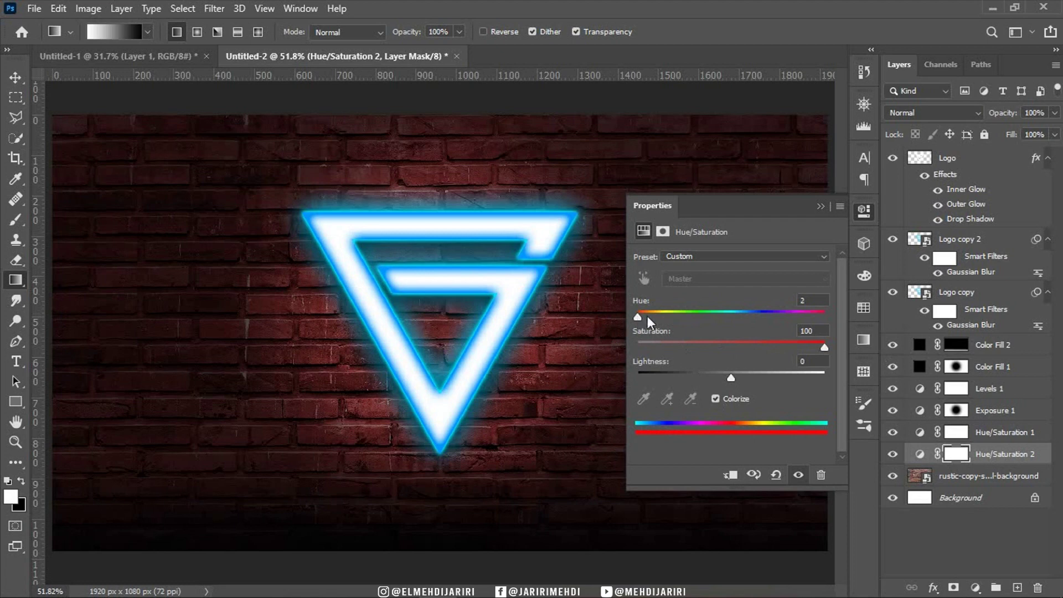
{"action": "left_click_drag", "start_coordinate": [648, 317], "coordinate": [744, 314]}
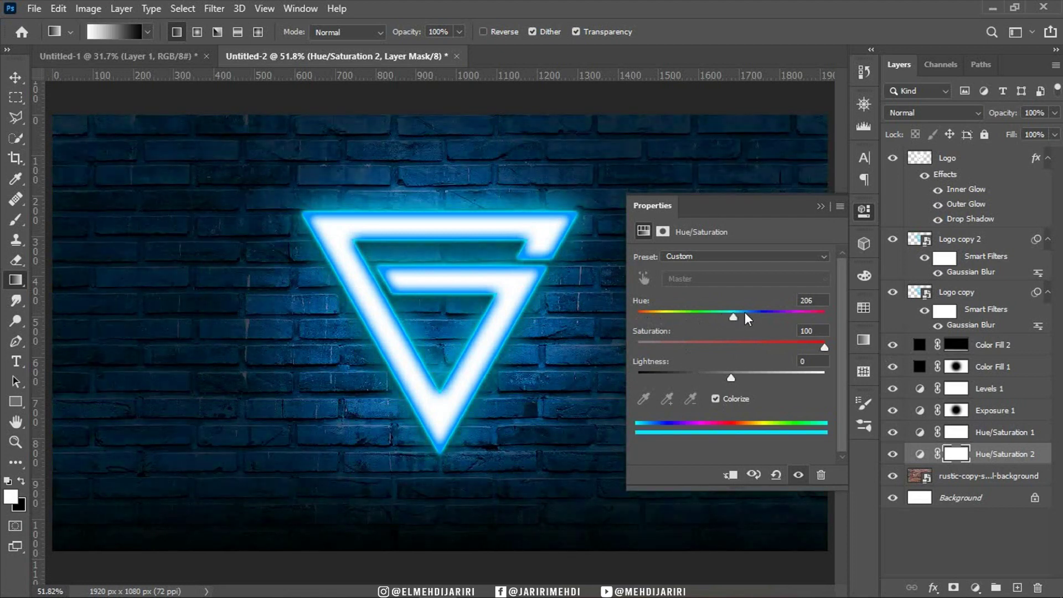
{"action": "left_click_drag", "start_coordinate": [745, 313], "coordinate": [742, 315]}
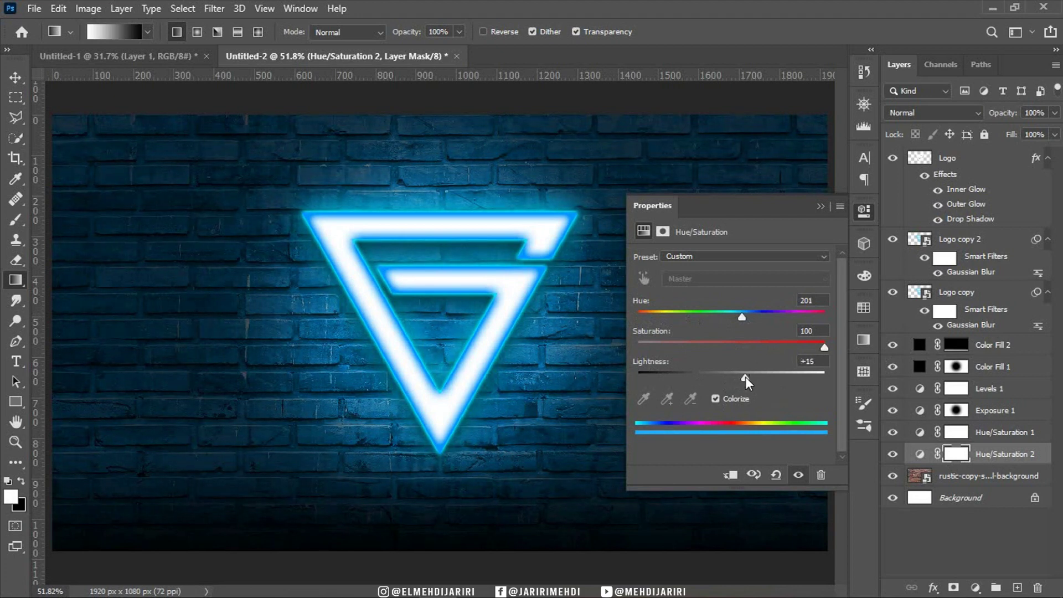
{"action": "left_click", "coordinate": [822, 206]}
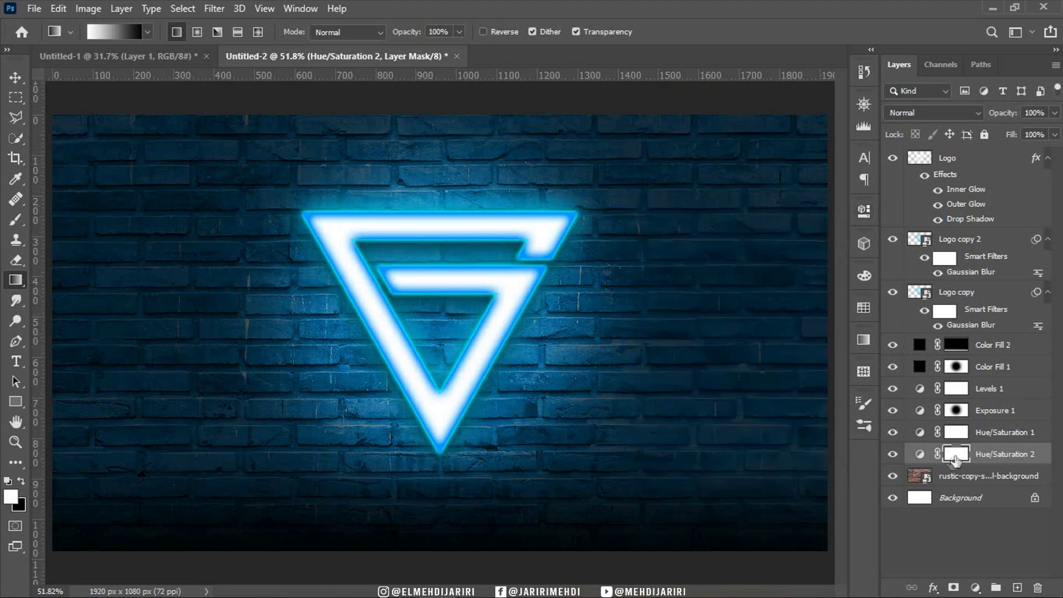
{"action": "key", "text": "ctrl+i"}
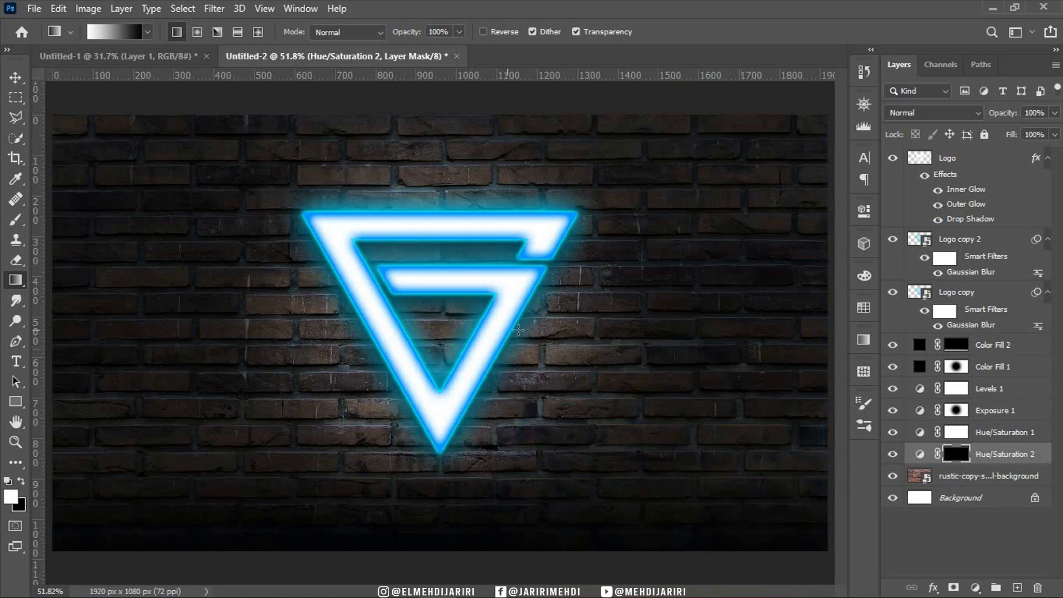
Paint the blue tint back into the mask behind the logo with a soft brush at 30% opacity.
{"action": "left_click", "coordinate": [16, 219]}
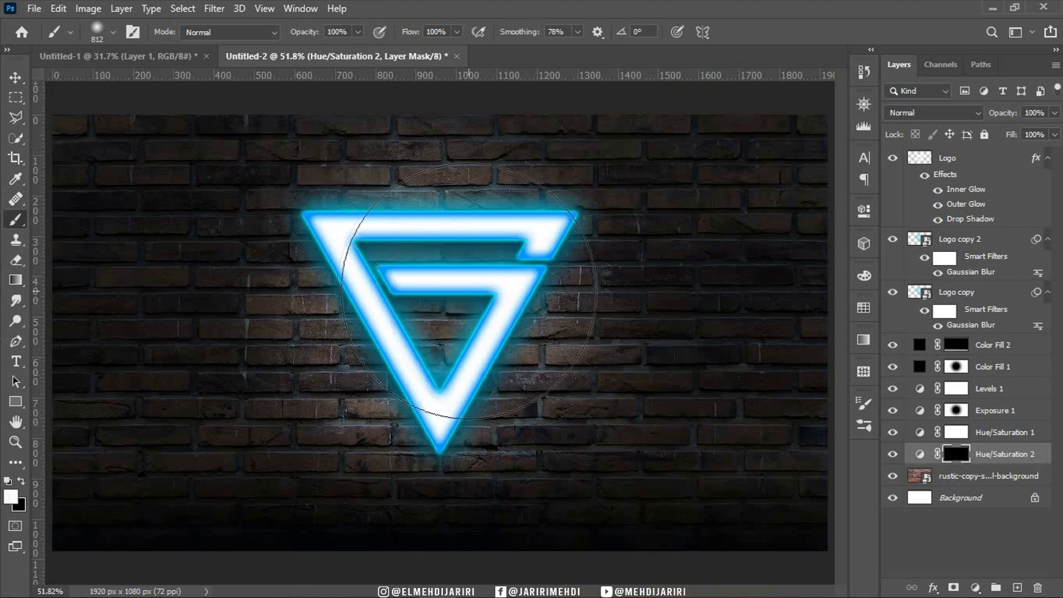
{"action": "right_click", "coordinate": [460, 291]}
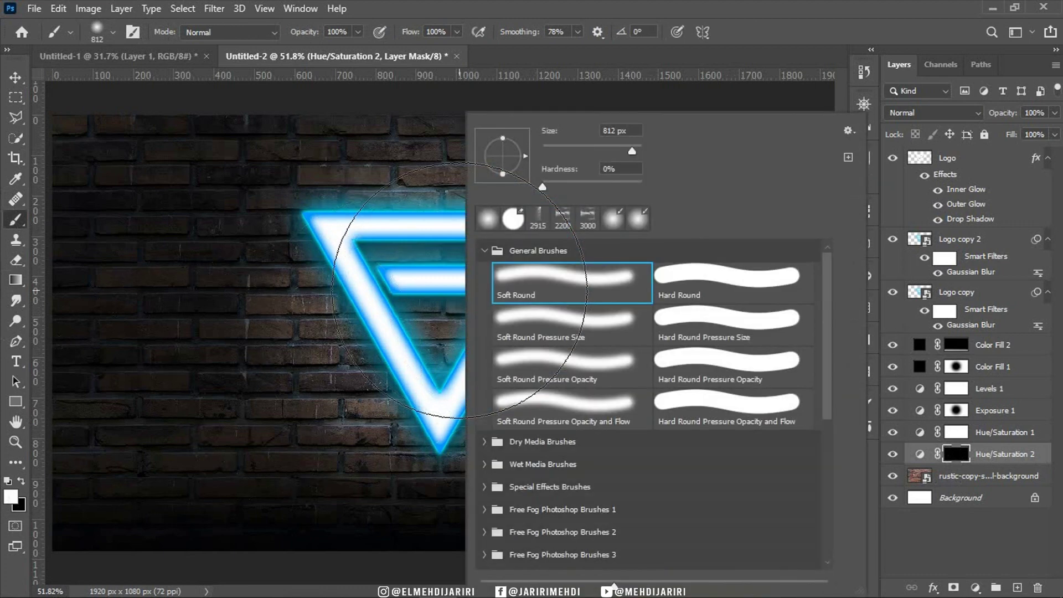
{"action": "key", "text": "Escape"}
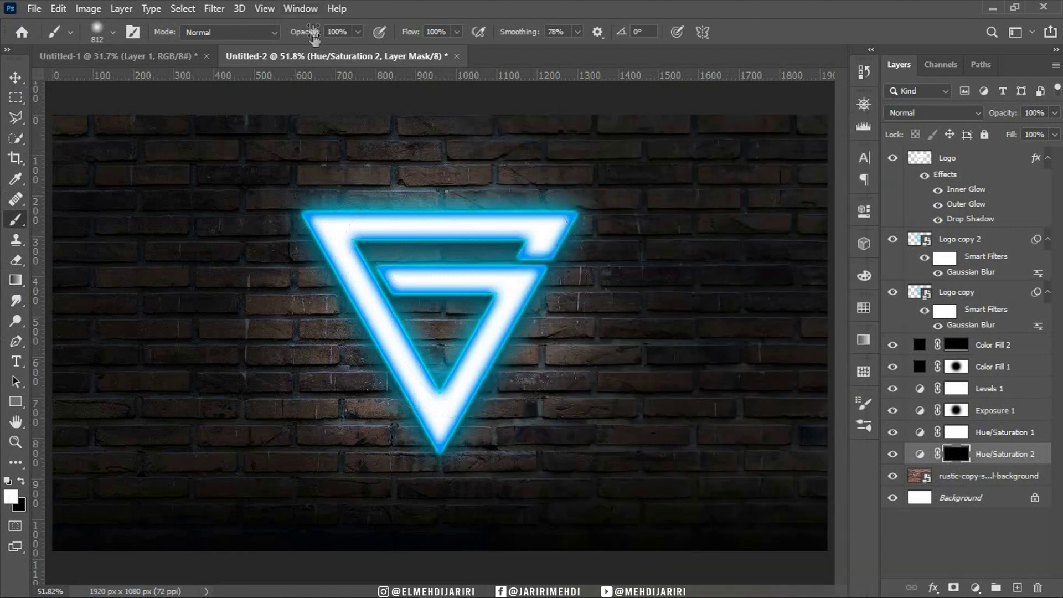
{"action": "mouse_move", "coordinate": [437, 320]}
{"action": "left_mouse_down"}
{"action": "mouse_move", "coordinate": [386, 315]}
{"action": "mouse_move", "coordinate": [371, 256]}
{"action": "mouse_move", "coordinate": [535, 266]}
{"action": "mouse_move", "coordinate": [517, 247]}
{"action": "mouse_move", "coordinate": [476, 335]}
{"action": "left_mouse_up"}
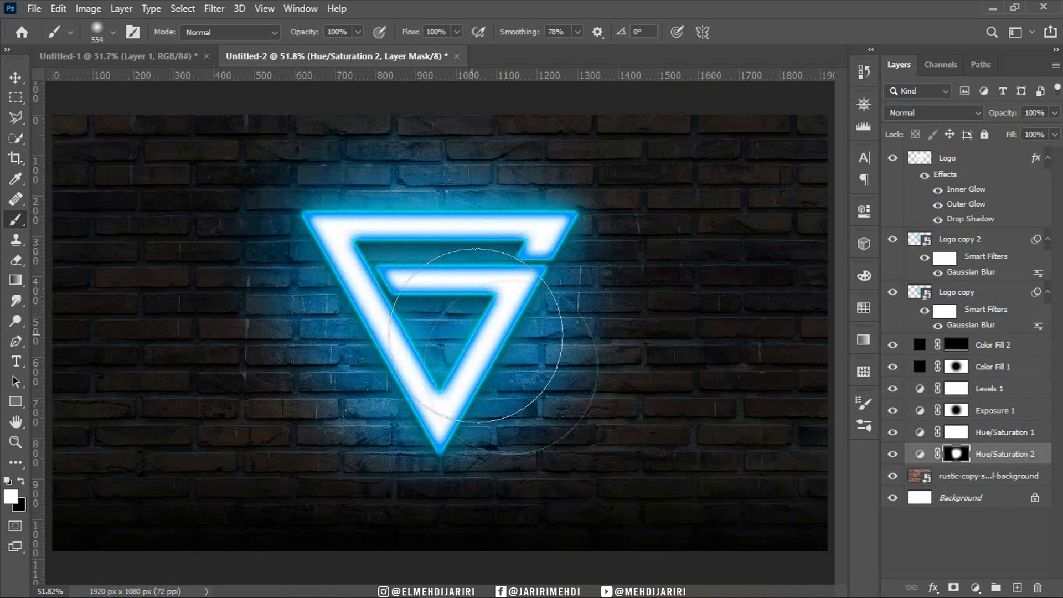
{"action": "left_click_drag", "start_coordinate": [477, 335], "coordinate": [569, 403]}
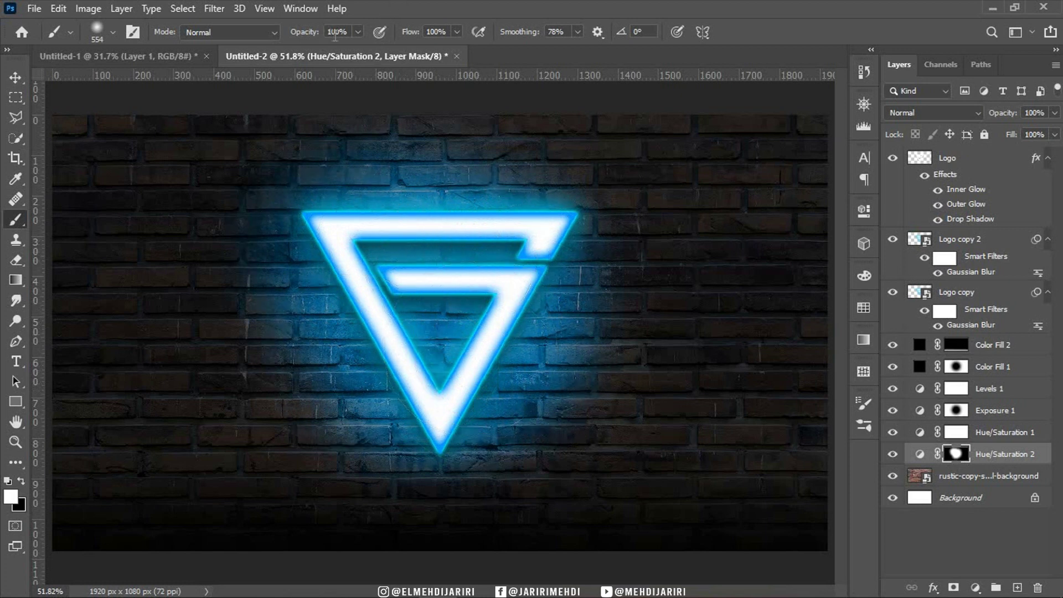
{"action": "type", "text": "30"}
{"action": "key", "text": "Return"}
{"action": "left_click_drag", "start_coordinate": [177, 216], "coordinate": [235, 216]}
{"action": "left_click_drag", "start_coordinate": [517, 252], "coordinate": [431, 263]}
{"action": "left_click", "coordinate": [973, 162]}
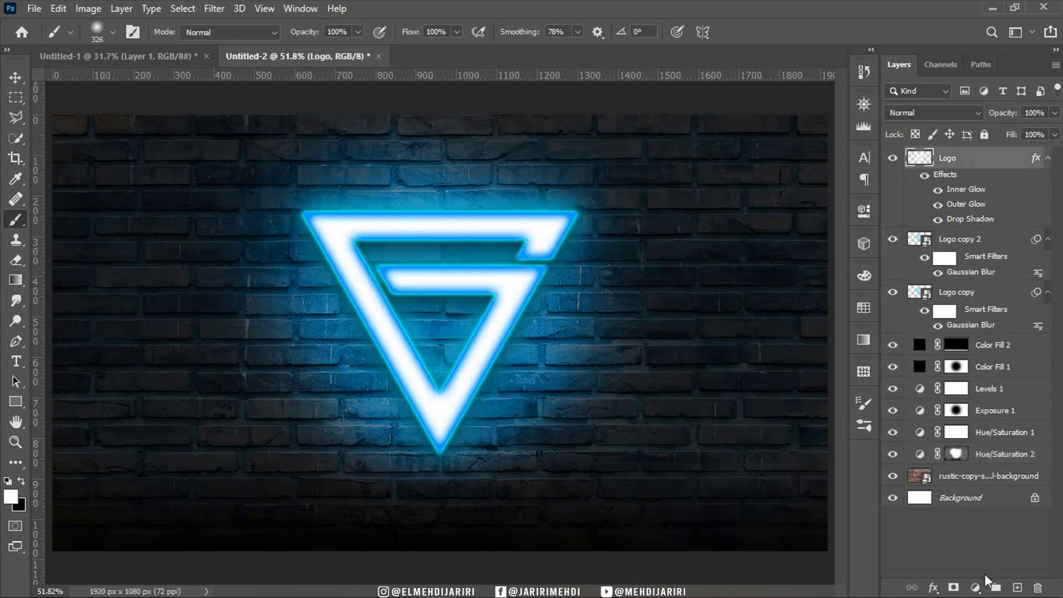
Add a Curves layer on top with an S-curve: upper tones slightly raised, shadows pulled down.
{"action": "left_click", "coordinate": [974, 588]}
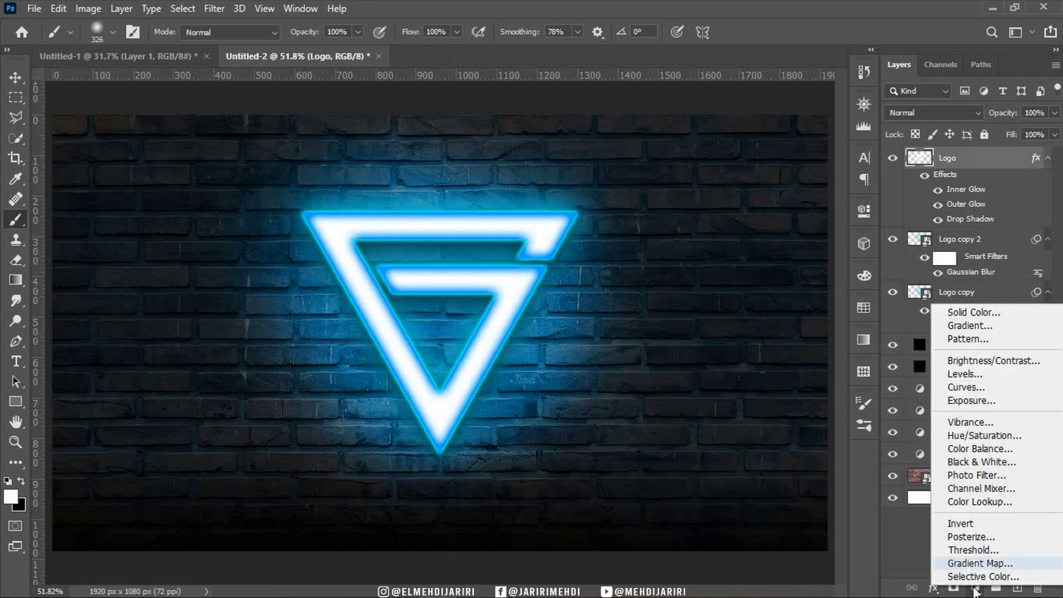
{"action": "left_click", "coordinate": [987, 391]}
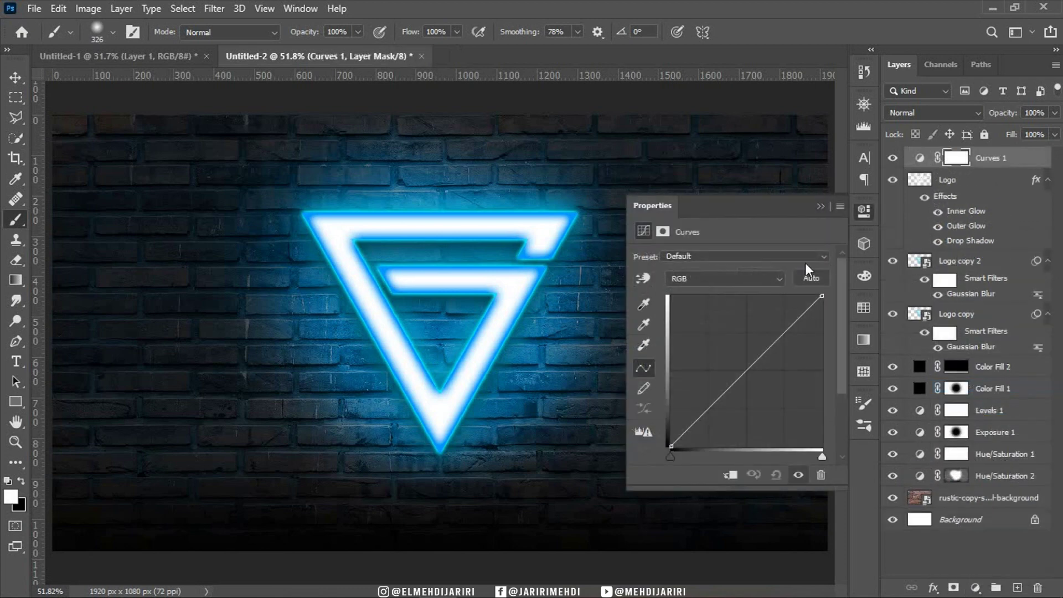
{"action": "left_click", "coordinate": [784, 331]}
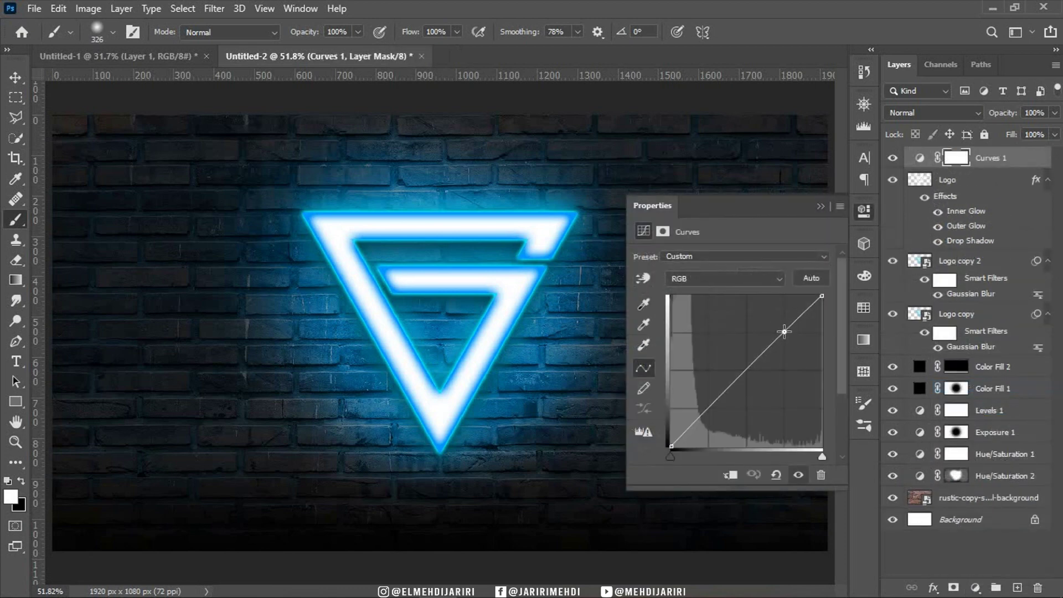
{"action": "left_click_drag", "start_coordinate": [784, 331], "coordinate": [781, 329]}
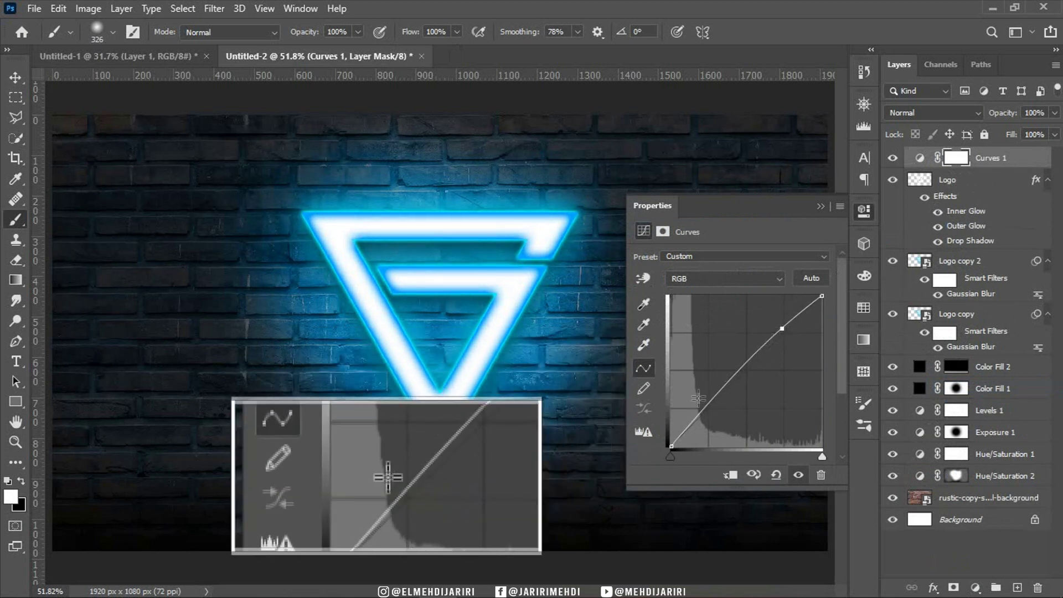
{"action": "left_click_drag", "start_coordinate": [707, 404], "coordinate": [715, 410]}
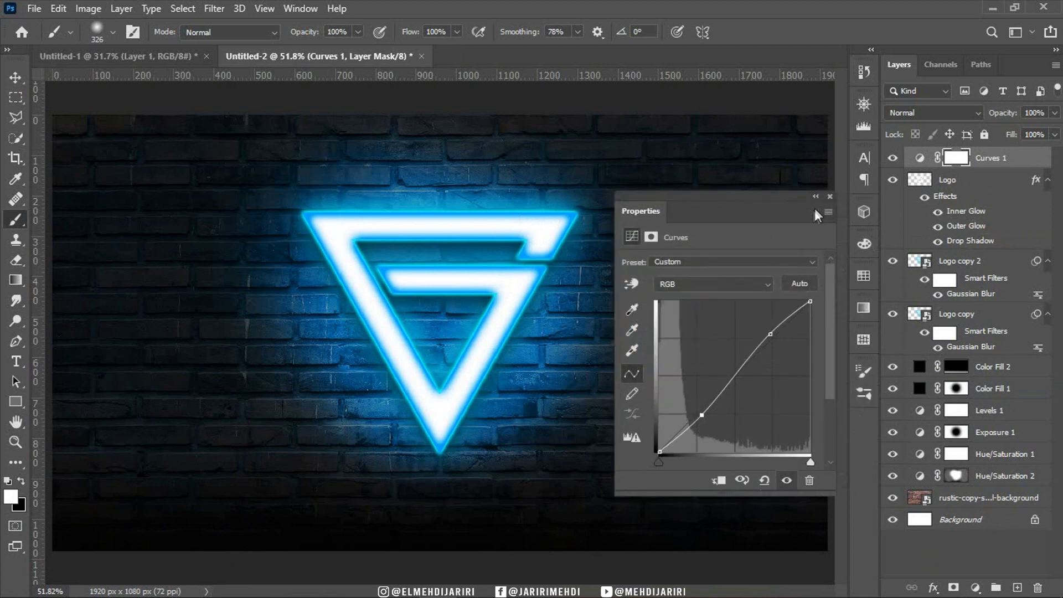
{"action": "left_click", "coordinate": [820, 207]}
{"action": "left_click", "coordinate": [893, 158]}
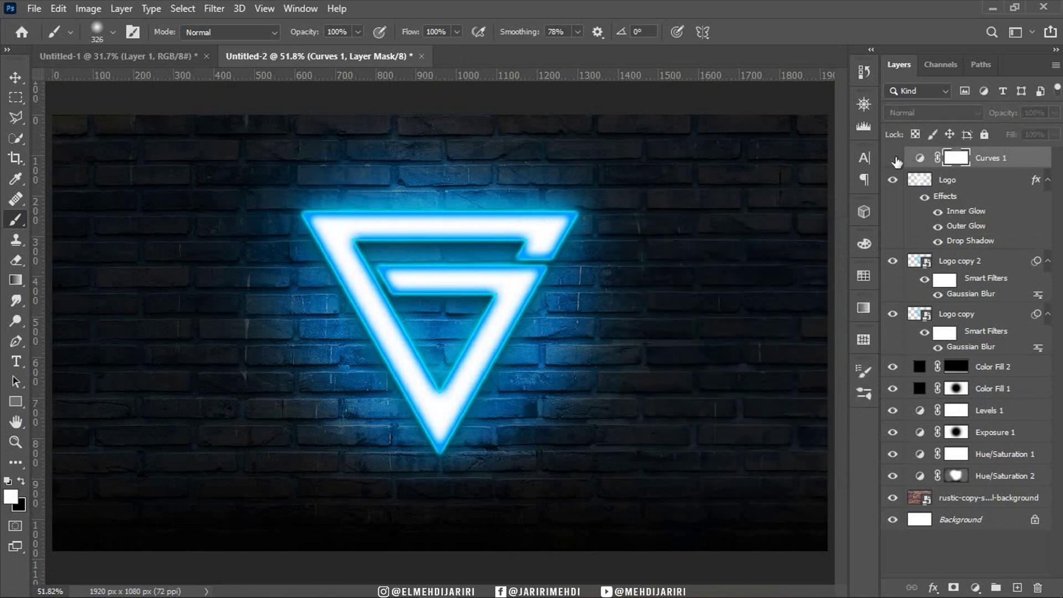